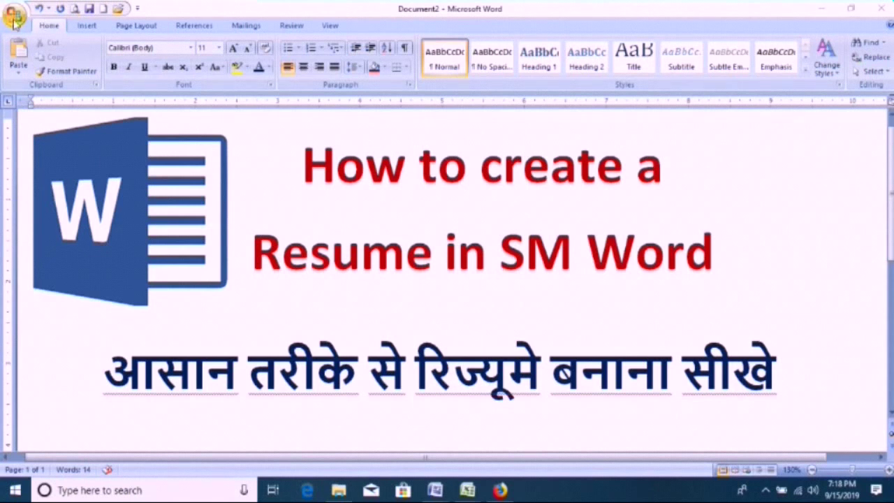
# - Create a new blank document and set the zoom to about 98% so the page width fits
pyautogui.click(14, 17)
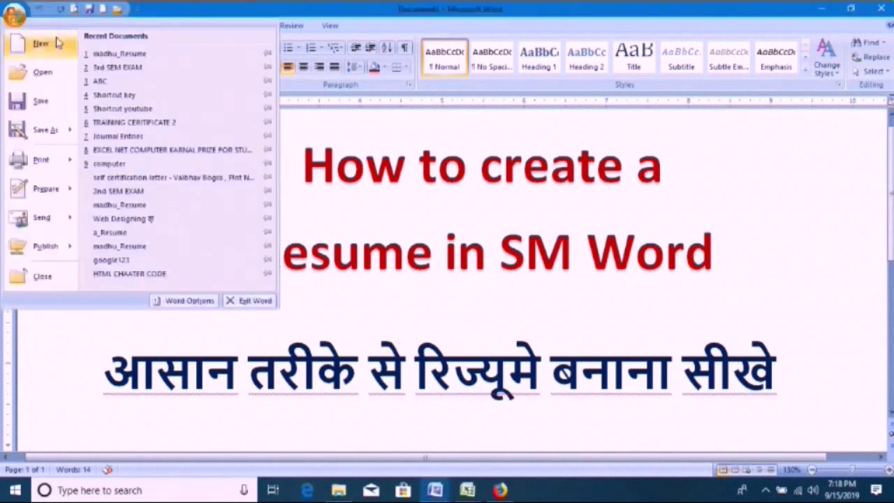
pyautogui.click(58, 43)
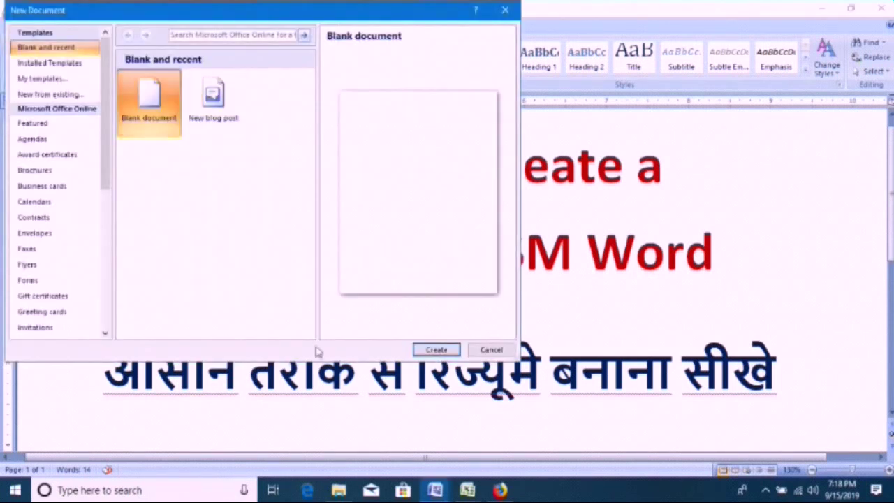
pyautogui.click(438, 347)
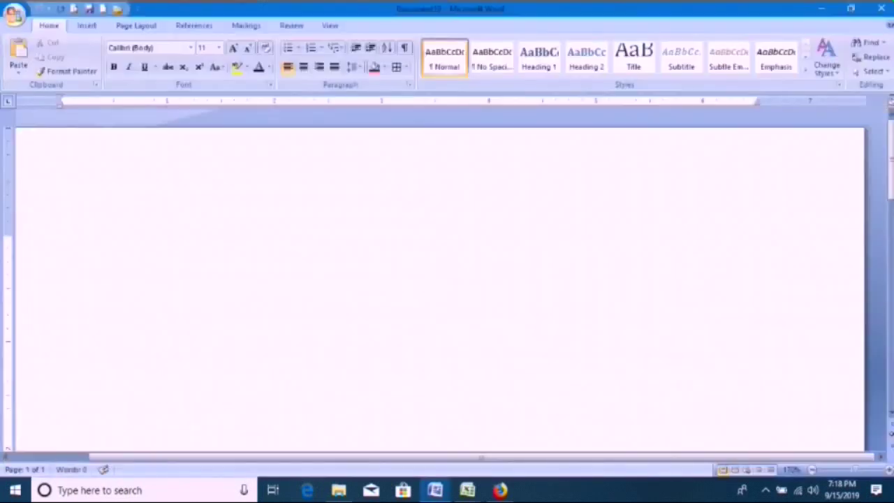
pyautogui.moveTo(855, 469); pyautogui.dragTo(846, 469)
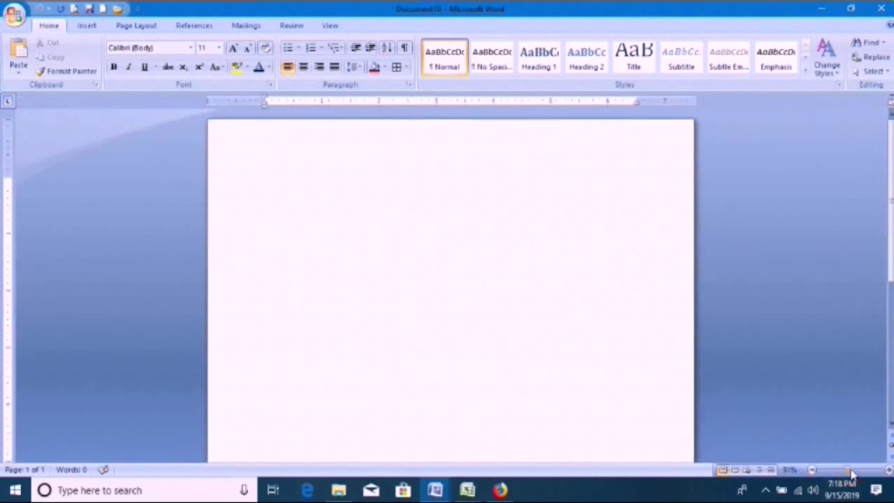
pyautogui.moveTo(851, 473); pyautogui.dragTo(857, 473)
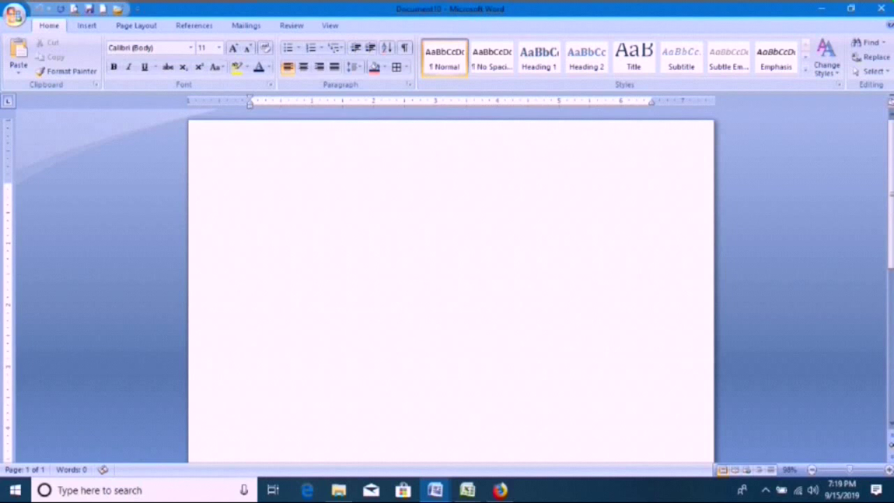
# - Type the title 'Resume', centre it and enlarge it to 20 pt
pyautogui.write('esum')
pyautogui.write('e')
pyautogui.moveTo(286, 199); pyautogui.dragTo(254, 190)
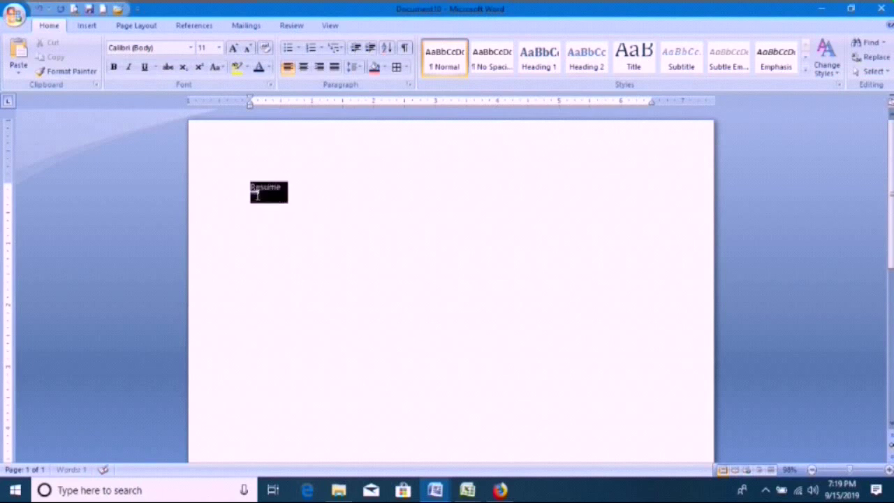
pyautogui.click(303, 66)
pyautogui.click(238, 47)
pyautogui.click(237, 47)
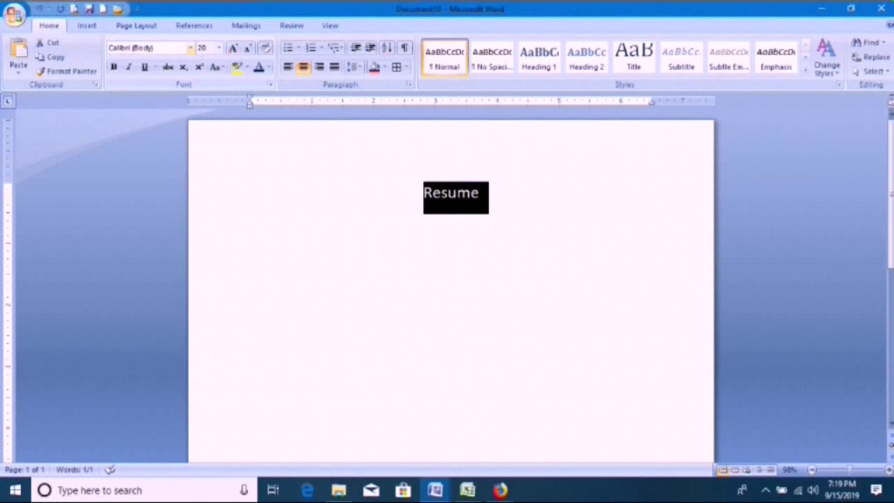
# - Set the Resume title in Times New Roman and start a new line below it
pyautogui.click(189, 49)
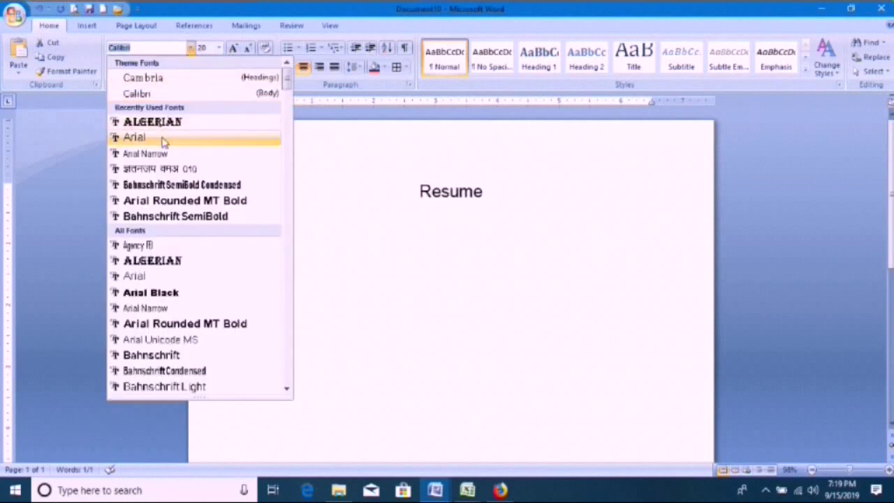
pyautogui.moveTo(290, 85)
pyautogui.mouseDown()
pyautogui.moveTo(286, 302)
pyautogui.moveTo(287, 290)
pyautogui.mouseUp()
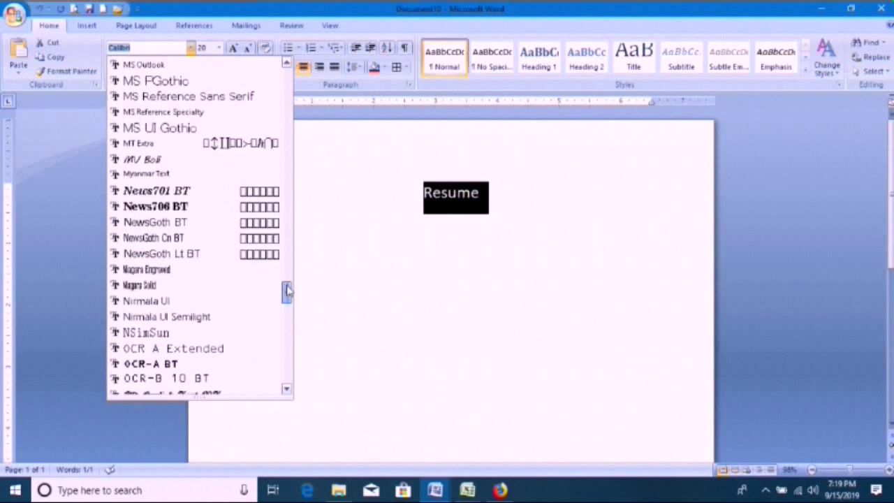
pyautogui.moveTo(287, 290); pyautogui.dragTo(288, 301)
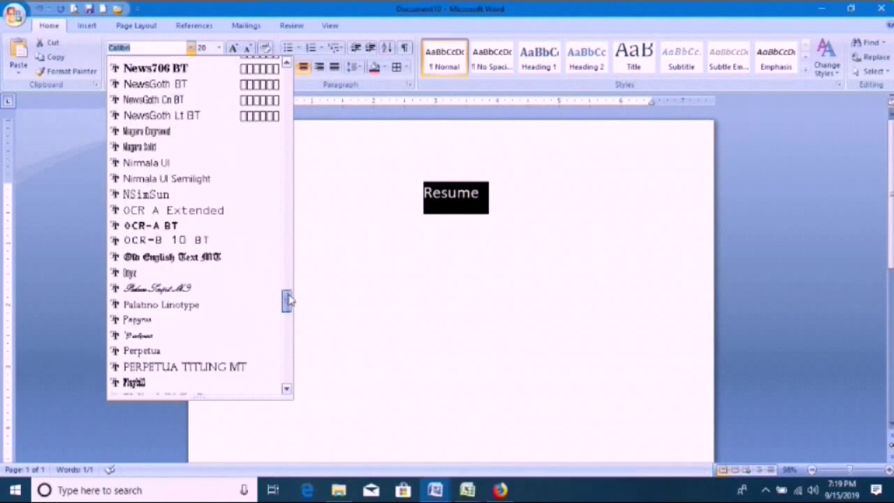
pyautogui.moveTo(290, 301)
pyautogui.mouseDown()
pyautogui.moveTo(286, 286)
pyautogui.moveTo(295, 277)
pyautogui.moveTo(286, 388)
pyautogui.moveTo(287, 361)
pyautogui.mouseUp()
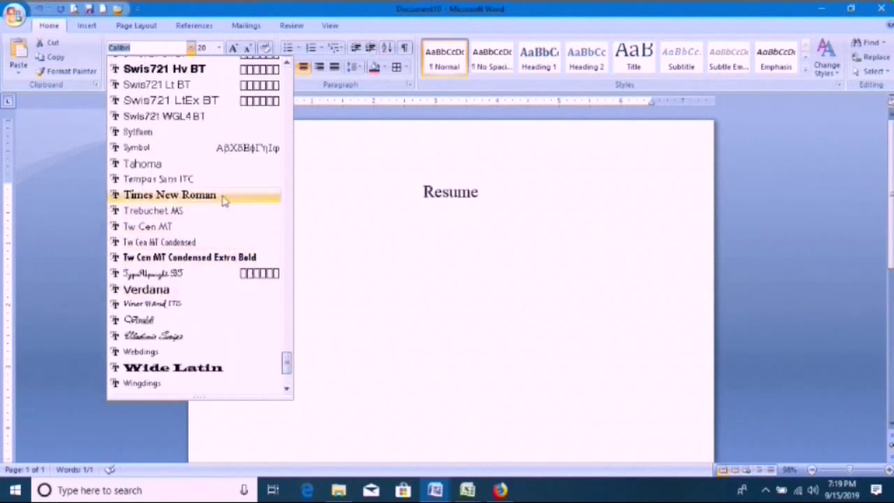
pyautogui.click(223, 197)
pyautogui.click(426, 192)
pyautogui.press('End')
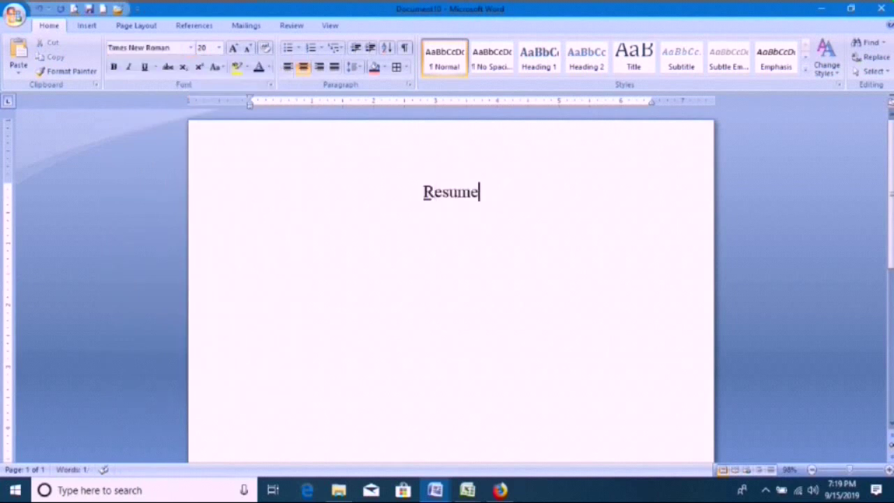
pyautogui.press('Return')
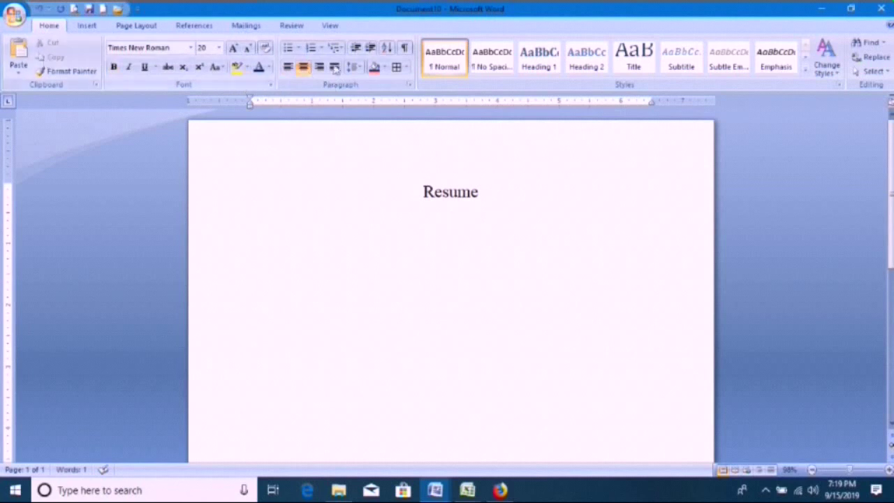
# - Left-align the new line at 12 pt and type the applicant's name
pyautogui.click(288, 67)
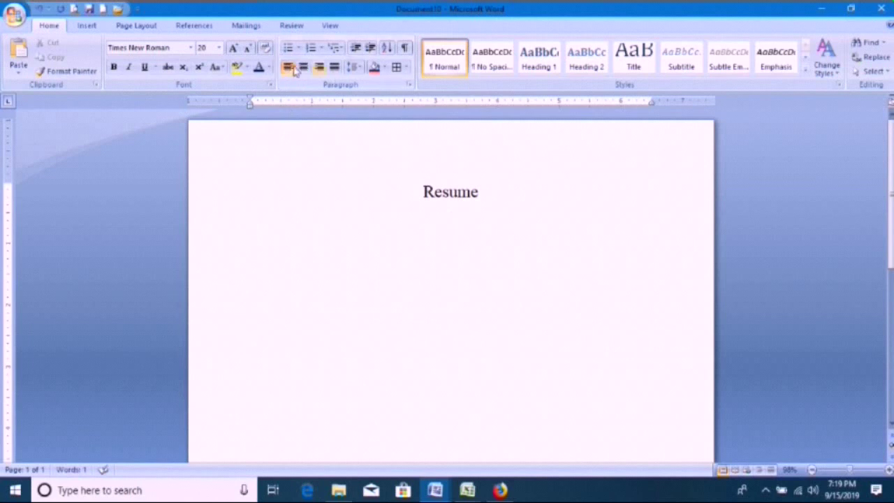
pyautogui.click(249, 48)
pyautogui.click(248, 48)
pyautogui.click(249, 49)
pyautogui.click(249, 49)
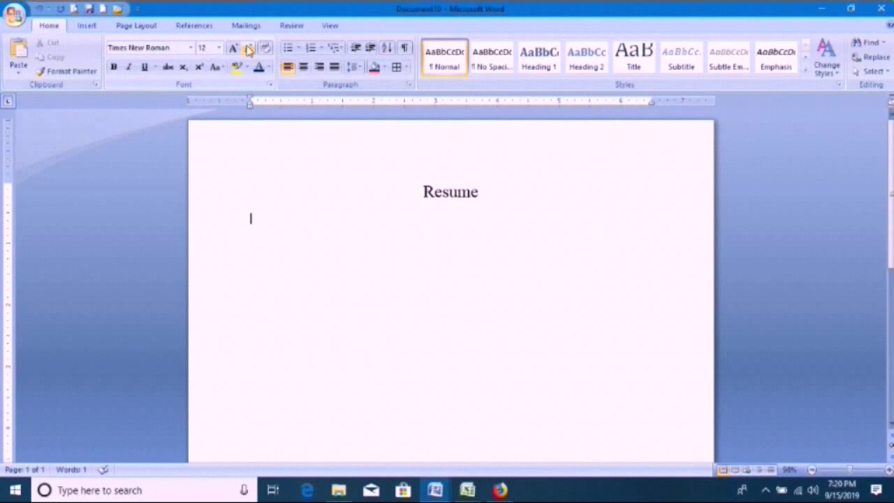
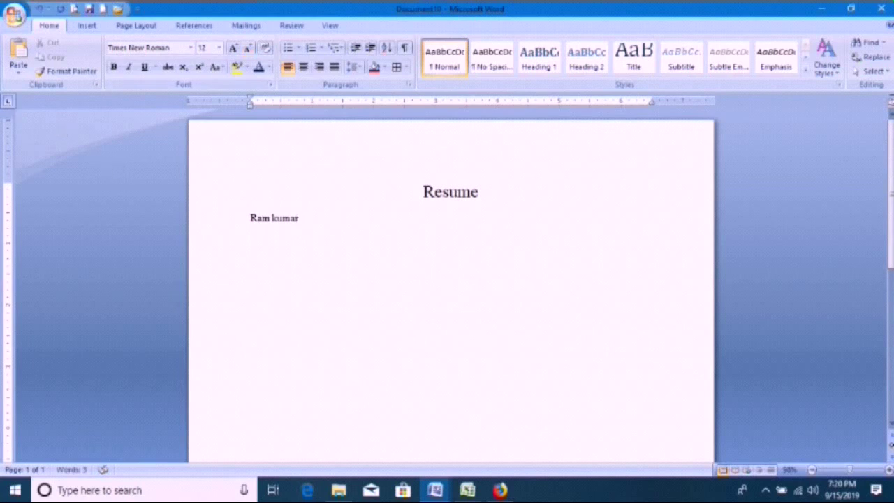
pyautogui.press('Return')
# - Type the applicant's house and street address line below the name
pyautogui.write('h')
pyautogui.press('BackSpace')
pyautogui.write('H')
pyautogui.write(' N>')
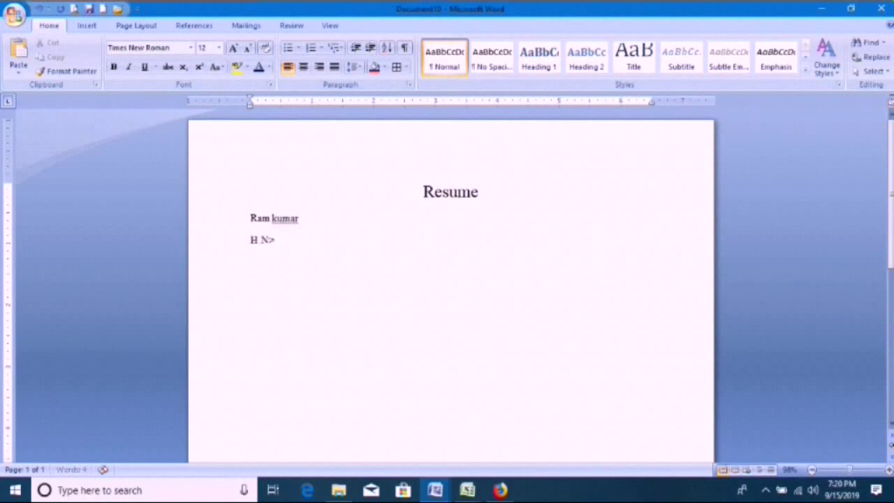
pyautogui.press('BackSpace')
pyautogui.write('. 00,Gal')
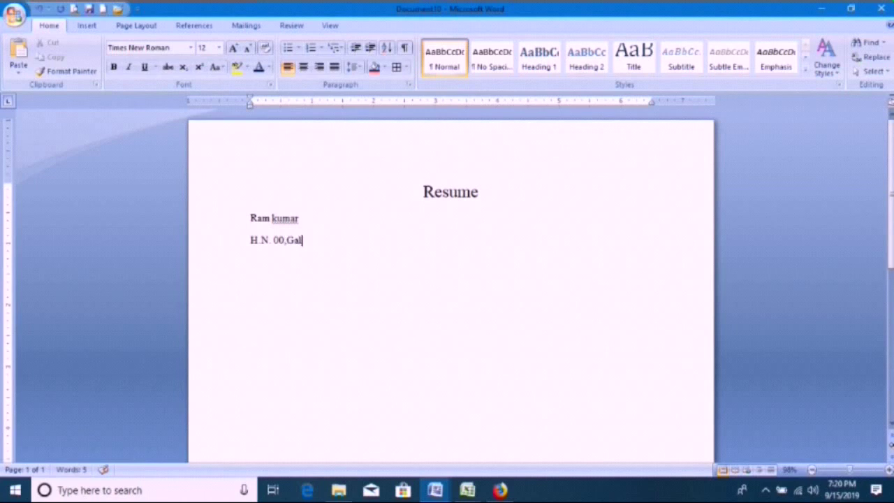
pyautogui.write('i')
pyautogui.write(' No')
pyautogui.write('.00')
pyautogui.write(',')
pyautogui.write(' Hn')
pyautogui.write('r')
pyautogui.press('BackSpace')
pyautogui.press('BackSpace')
pyautogui.press('BackSpace')
pyautogui.write('ansi')
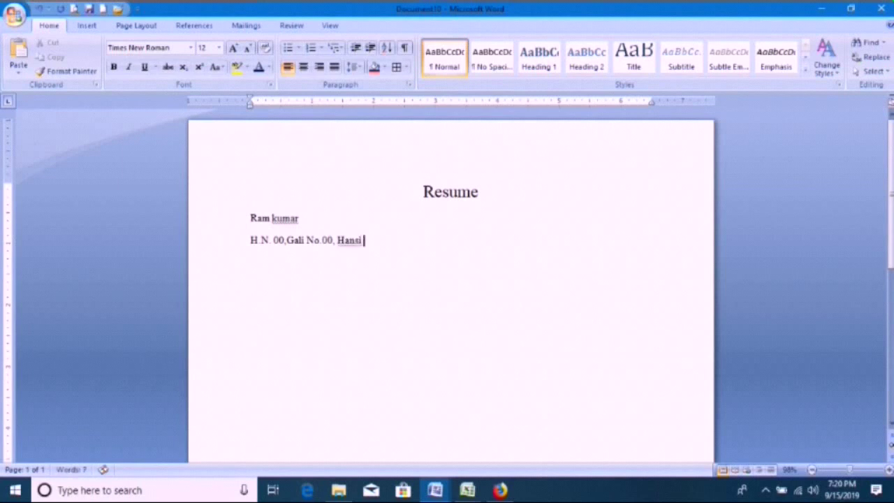
pyautogui.write(' Raod')
pyautogui.press('Return')
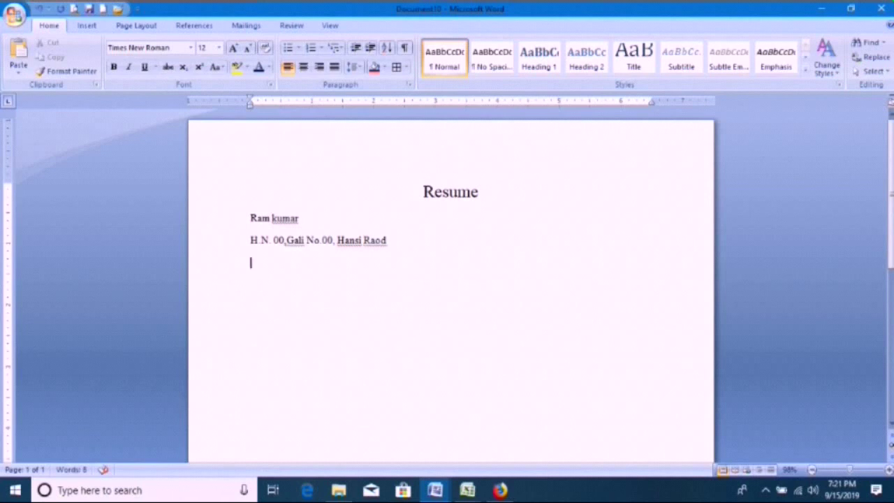
# - Add the city, state and PIN code line, then the phone number line
pyautogui.write('Karnal, H')
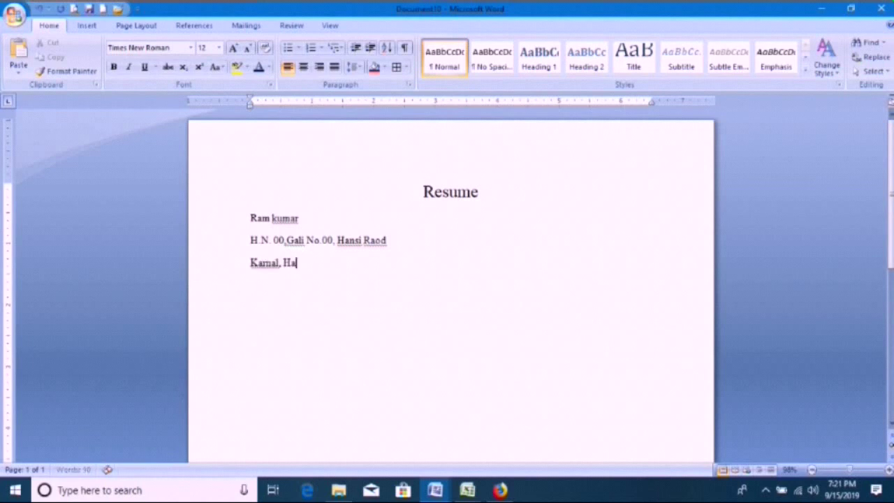
pyautogui.write('aryana')
pyautogui.write(' (pin-')
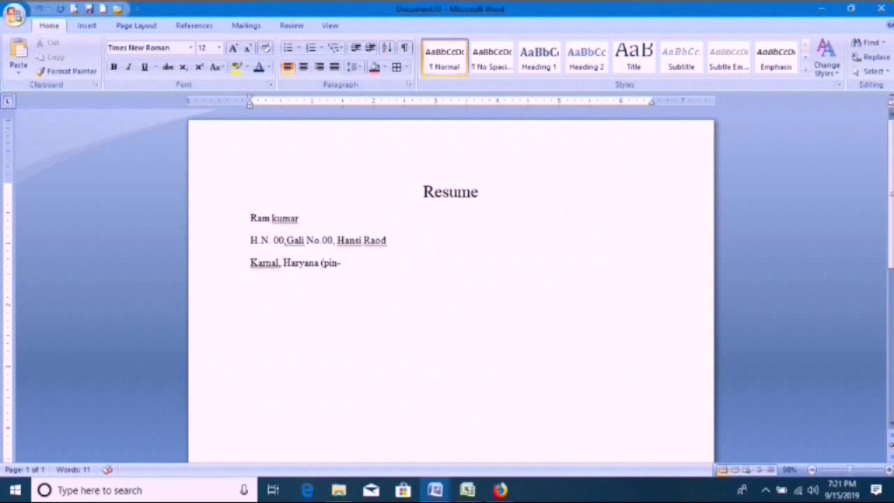
pyautogui.write('132001')
pyautogui.write(')')
pyautogui.press('Return')
pyautogui.write('ph')
pyautogui.press('BackSpace')
pyautogui.press('BackSpace')
pyautogui.write('Phone')
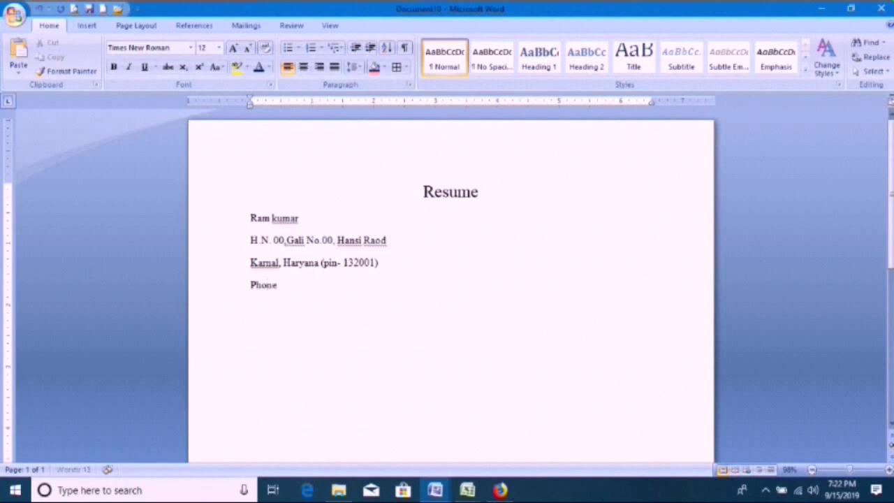
pyautogui.write(' :')
pyautogui.write('000012334565')
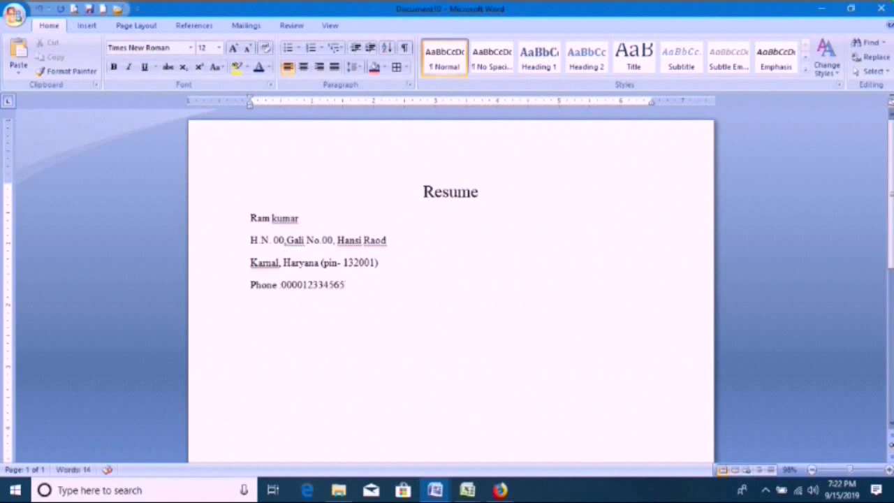
pyautogui.press('Return')
pyautogui.press('Return')
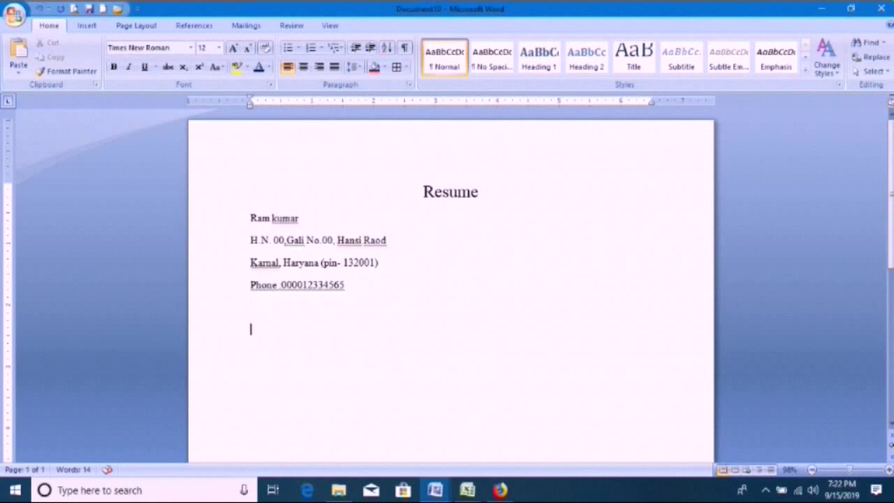
# - Type the heading 'CAREER OBJECTIVE:-' and start a new line below it
pyautogui.write('CA')
pyautogui.write('REE')
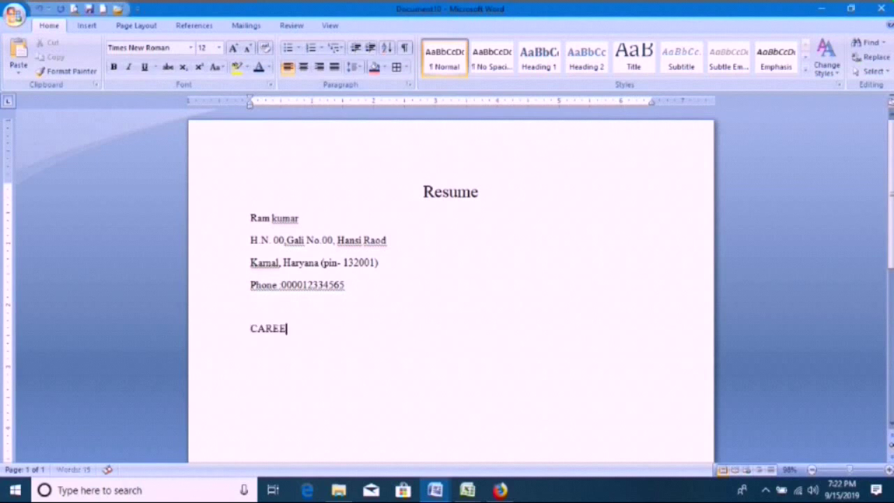
pyautogui.write('R')
pyautogui.write(' OBJECTIVE')
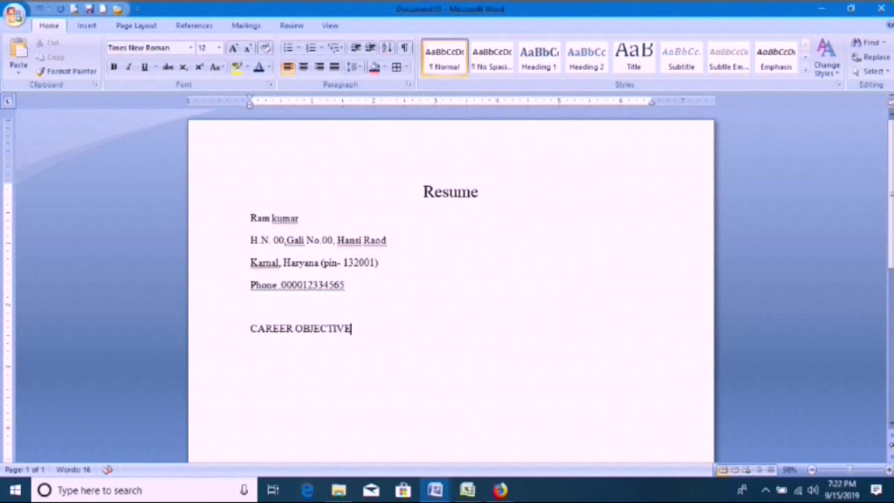
pyautogui.write(':-')
pyautogui.press('Return')
# - Paste the career objective paragraph under its heading, leaving an empty line after it
pyautogui.write('My Objective is to be an asset of company through dedication, hard work and Technical knowledge and looking for a position which could leverage my skills and provide growth to company and my career.')
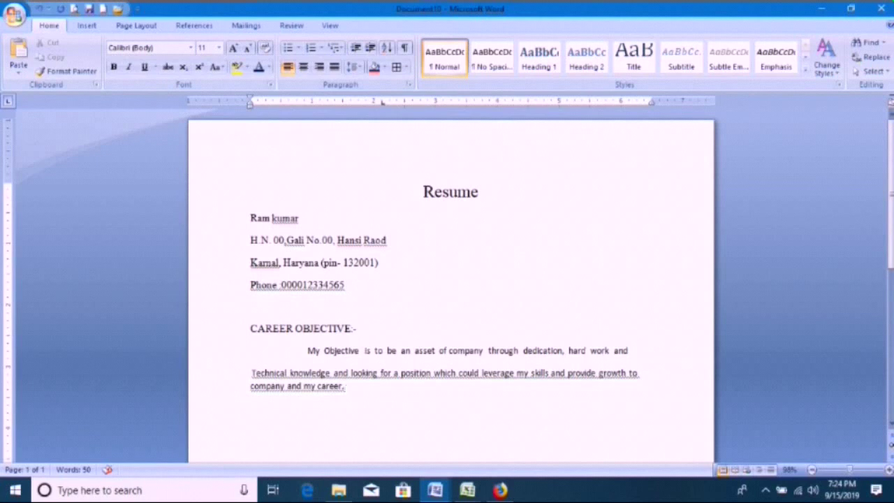
pyautogui.press('Return')
pyautogui.press('Return')
pyautogui.press('BackSpace')
pyautogui.write('P')
pyautogui.press('BackSpace')
pyautogui.press('BackSpace')
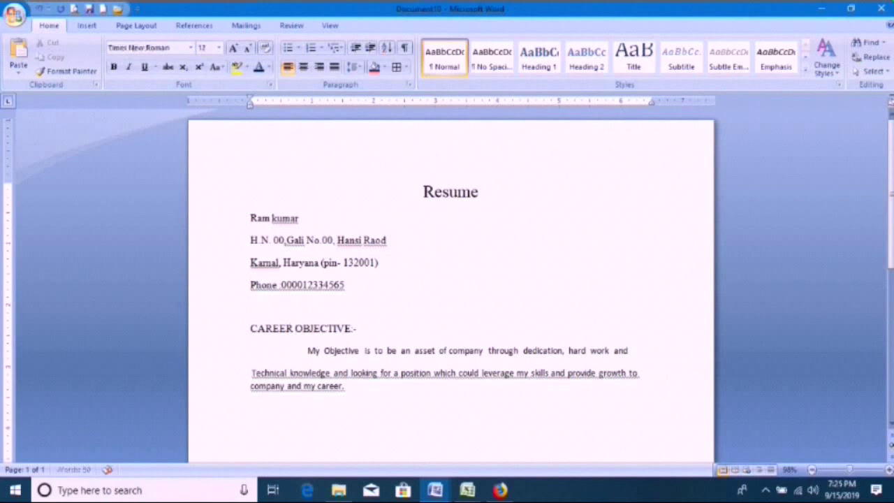
# - Start a new paragraph after the objective and type the heading 'PROFESSINAL QUALIFICATION'
pyautogui.click(345, 386)
pyautogui.press('Return')
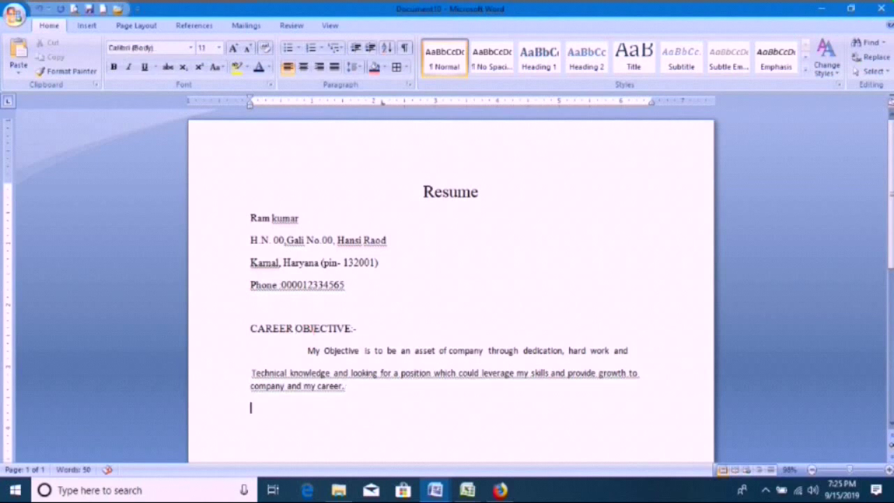
pyautogui.write('PRO')
pyautogui.write('F')
pyautogui.write('ESSI')
pyautogui.write('NAL')
pyautogui.write('O')
pyautogui.press('BackSpace')
pyautogui.write('O')
pyautogui.write('UALIF')
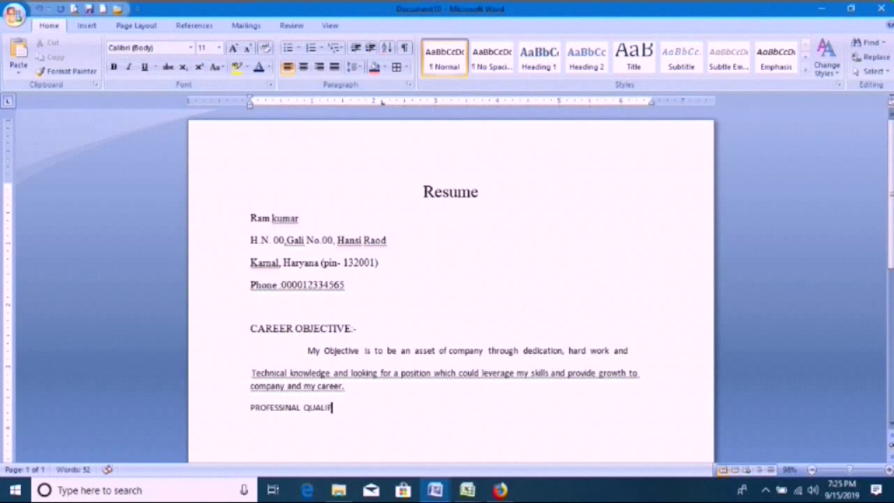
pyautogui.write('ICATION:')
# - Add the line 'Polytechnic pass from Govt. Polytechnic Ambala city', correcting 'Polotechic' via spelling suggestions
pyautogui.press('Return')
pyautogui.write('PO')
pyautogui.press('BackSpace')
pyautogui.write('ol')
pyautogui.write('ytechni')
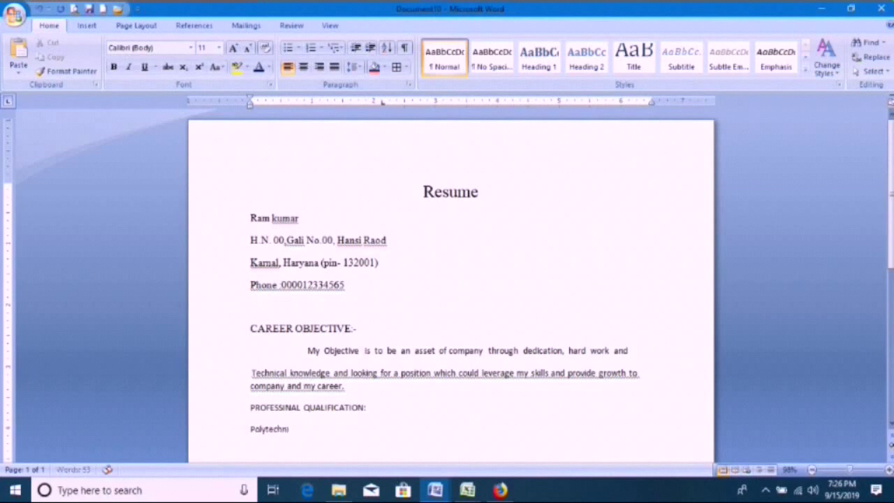
pyautogui.write('c ')
pyautogui.write('pass')
pyautogui.write(' from')
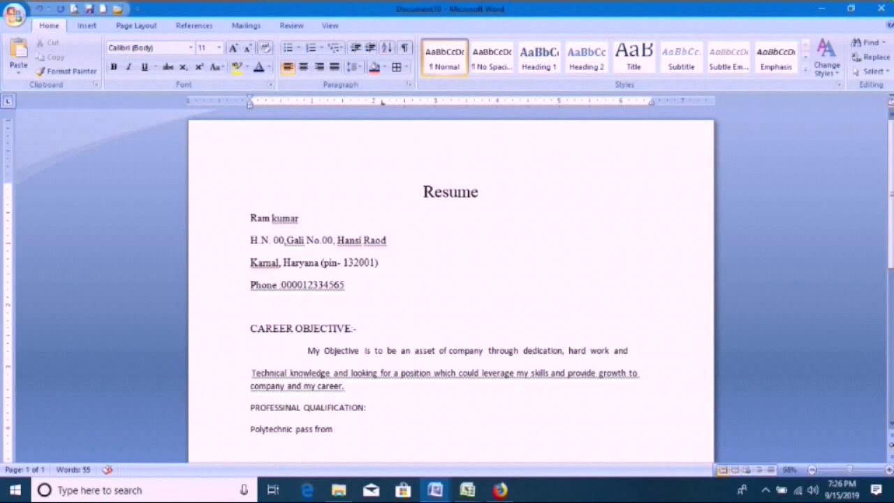
pyautogui.write('Gob')
pyautogui.press('BackSpace')
pyautogui.write('v')
pyautogui.write('t')
pyautogui.write('. Polotechic')
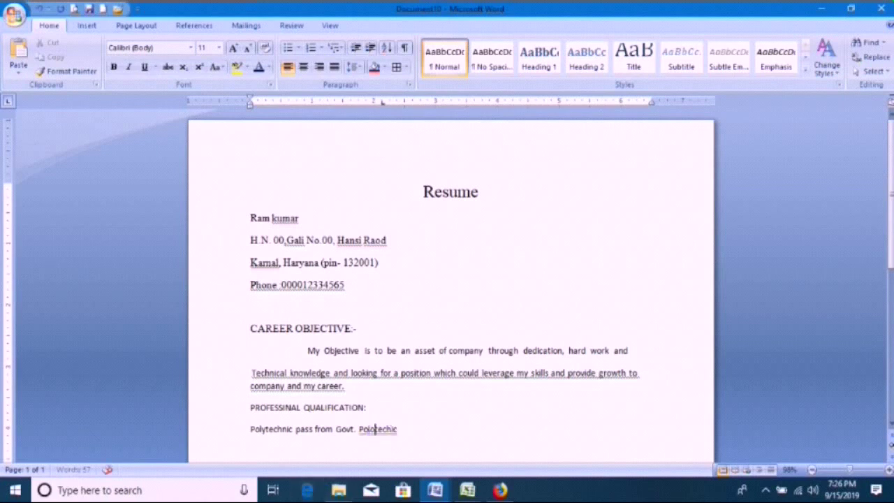
pyautogui.rightClick(391, 431)
pyautogui.click(457, 264)
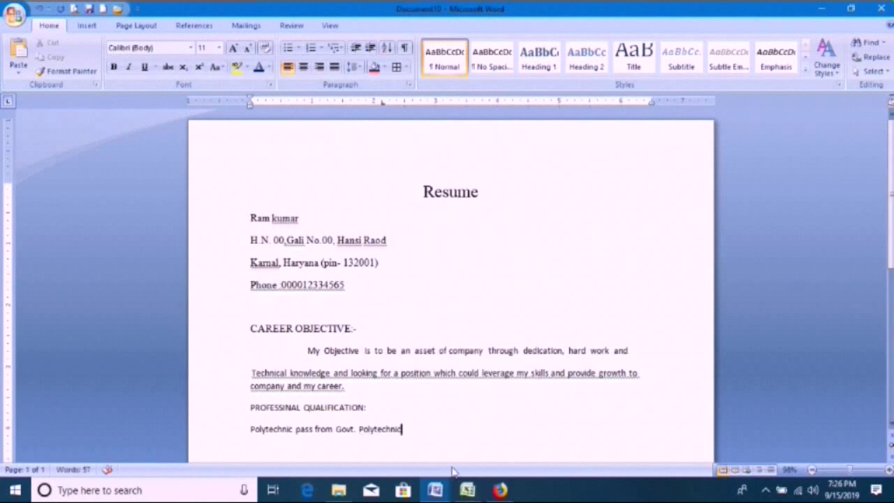
pyautogui.write('A')
pyautogui.write('mbala city')
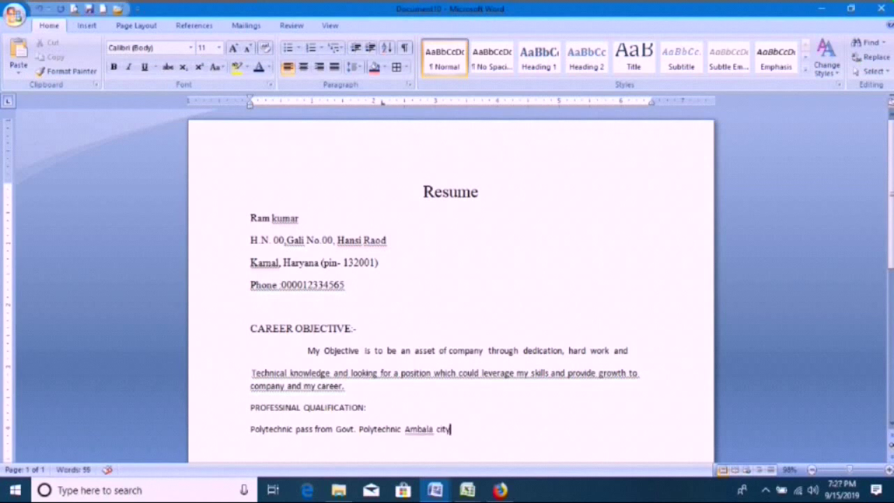
# - Give the polytechnic line an arrow bullet and add a bullet for the one-year Hartron computer course
pyautogui.moveTo(446, 433); pyautogui.dragTo(273, 431)
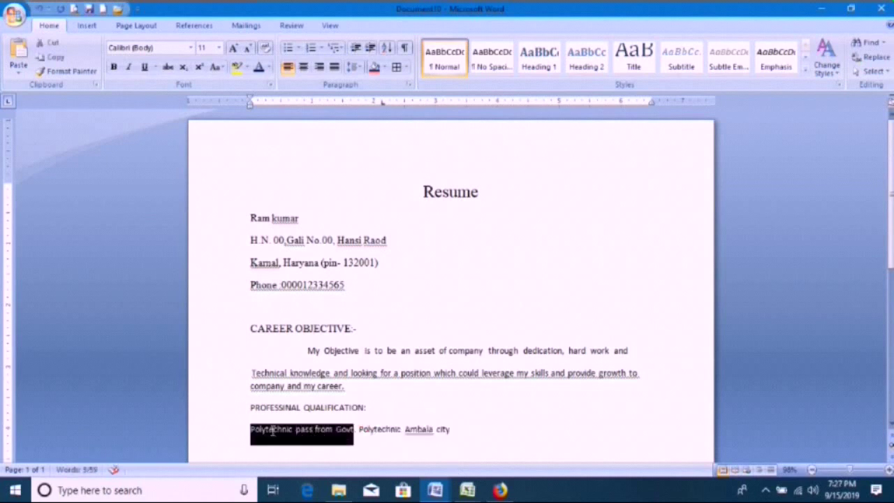
pyautogui.moveTo(456, 432); pyautogui.dragTo(251, 432)
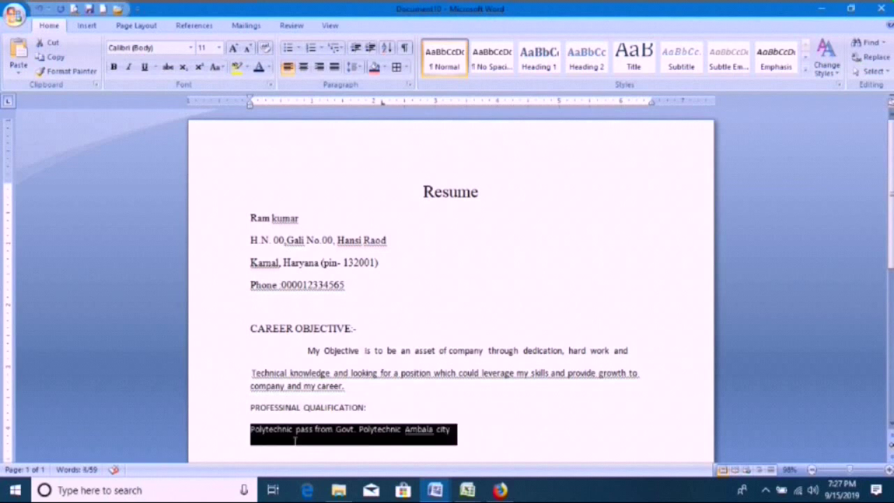
pyautogui.click(299, 48)
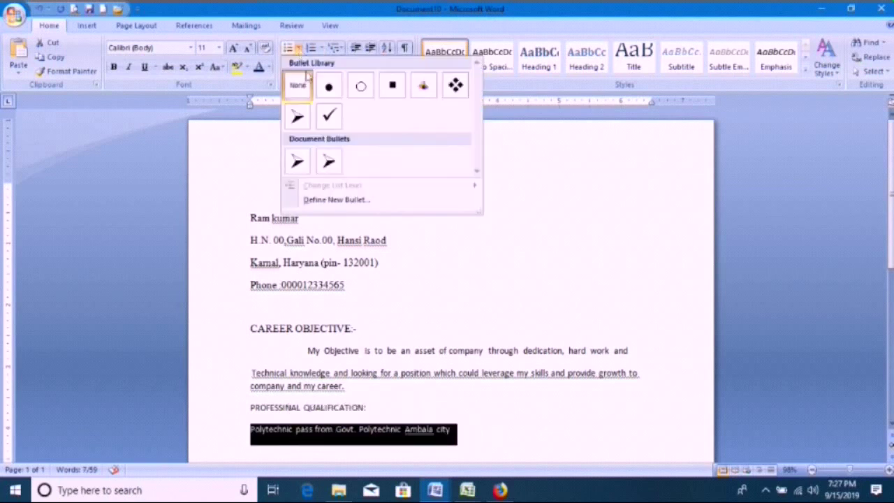
pyautogui.click(305, 124)
pyautogui.click(504, 430)
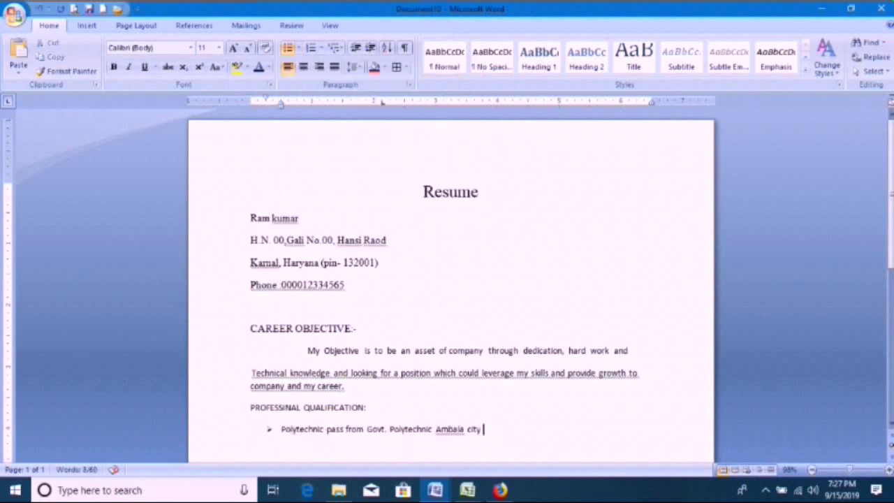
pyautogui.press('Return')
pyautogui.write('one ')
pyautogui.write('year com')
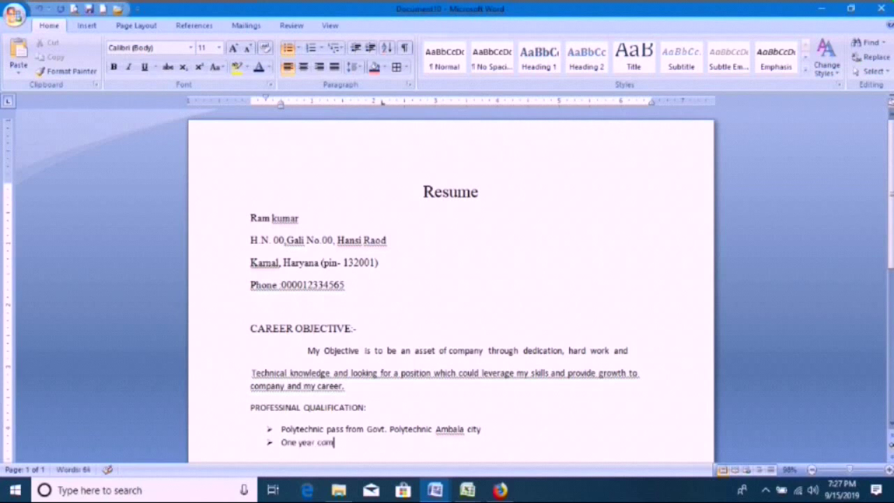
pyautogui.write('puter')
pyautogui.write(' course')
pyautogui.write(' for')
pyautogui.write('m')
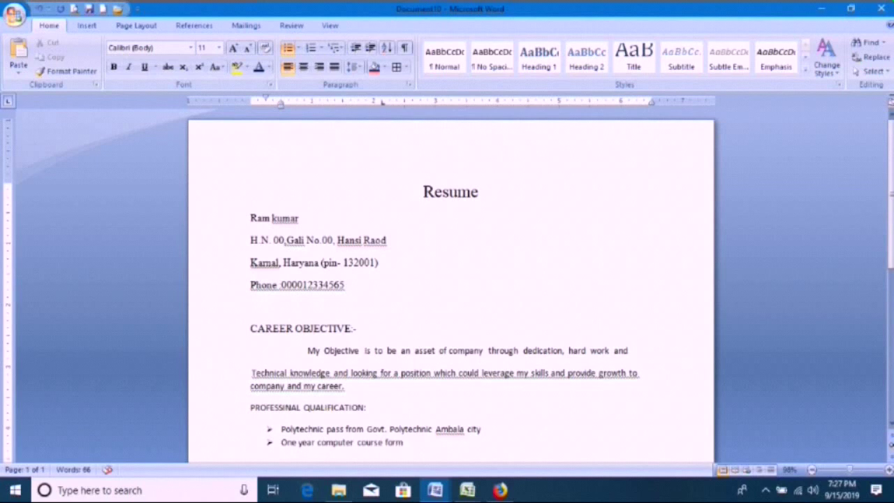
pyautogui.write('Har')
pyautogui.write('iron')
# - Fix the spacing in 'form Hartron' and start a new line below the bullets
pyautogui.press('Left')
pyautogui.press('Left')
pyautogui.press('Left')
pyautogui.press('Left')
pyautogui.press('Left')
pyautogui.press('Left')
pyautogui.press('Left')
pyautogui.click(436, 442)
pyautogui.press('Return')
pyautogui.press('Return')
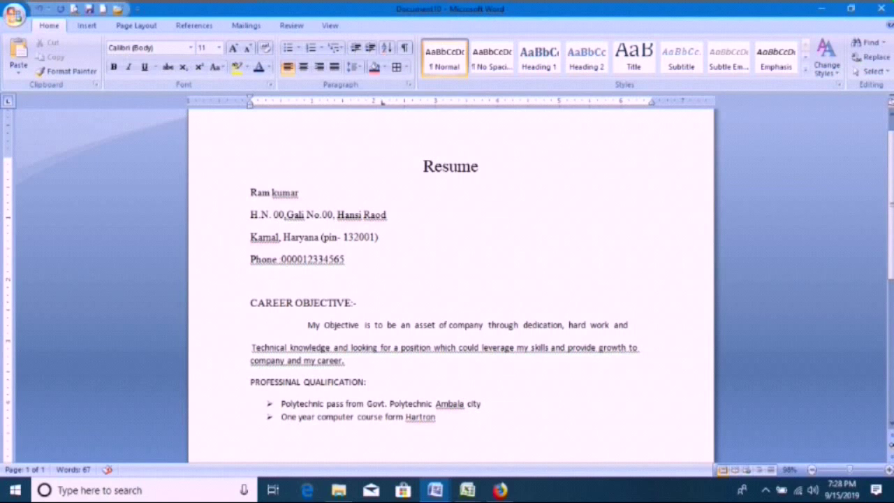
# - Type the heading 'ACADEMIC QUALIFICATION:-' and begin a new line below it
pyautogui.write('ACAD')
pyautogui.write('MIC')
pyautogui.press('BackSpace')
pyautogui.press('BackSpace')
pyautogui.press('BackSpace')
pyautogui.write('E')
pyautogui.write('MIC Q')
pyautogui.write('UALI')
pyautogui.press('BackSpace')
pyautogui.write('IF')
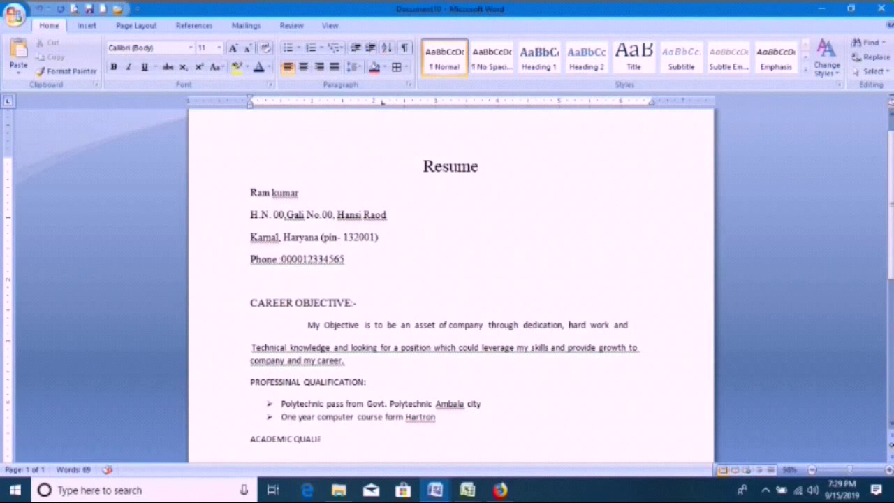
pyautogui.write('ICATION')
pyautogui.write(':-')
pyautogui.press('Return')
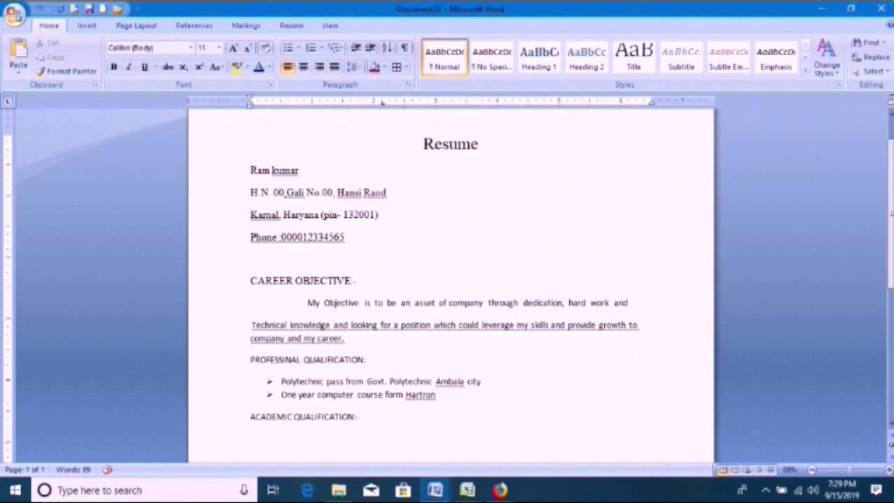
# - Type '10th Pass out form Haryana Board of school Education , Bhiwani' under ACADEMIC QUALIFICATION:-, fixing typos
pyautogui.write('10th ')
pyautogui.write('Pass (ut ')
pyautogui.write('form')
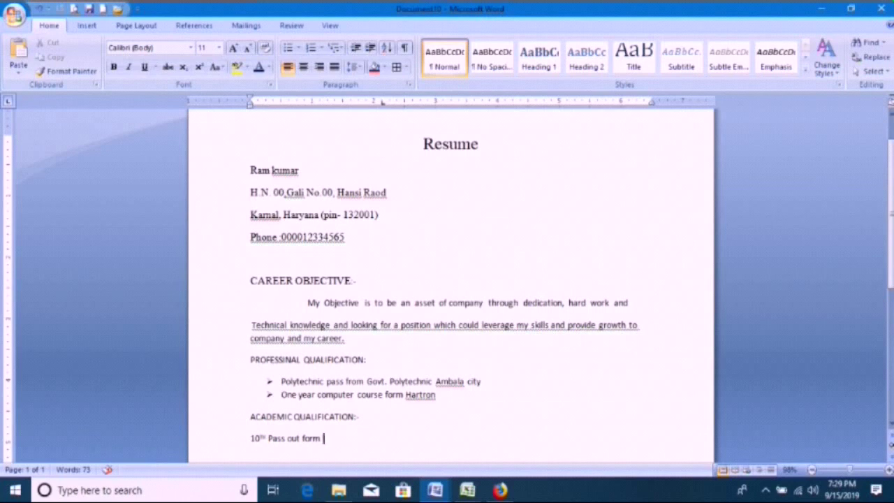
pyautogui.write('H')
pyautogui.write('aryana')
pyautogui.write(' o')
pyautogui.press('BackSpace')
pyautogui.press('BackSpace')
pyautogui.press('BackSpace')
pyautogui.press('BackSpace')
pyautogui.press('BackSpace')
pyautogui.press('BackSpace')
pyautogui.press('BackSpace')
pyautogui.press('BackSpace')
pyautogui.press('BackSpace')
pyautogui.write('Haryana Board of school Education , Bhiwani')
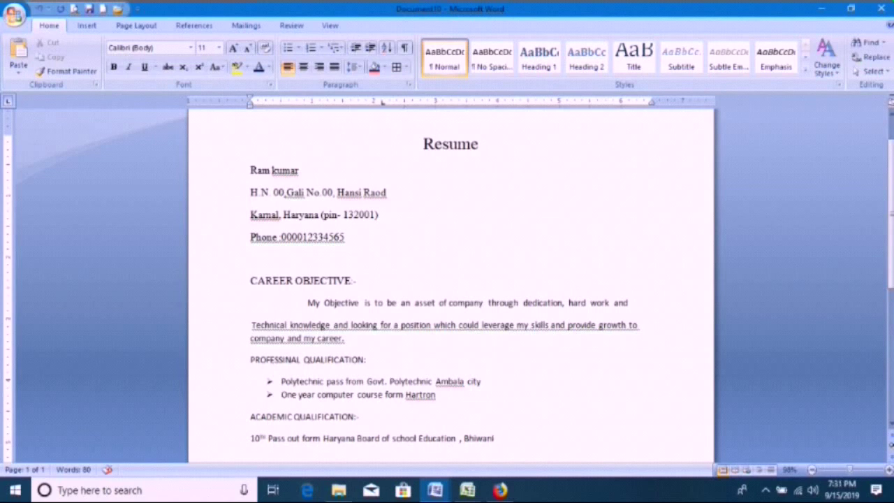
# - Bold the board name 'Board of school Education , Bhiwani' in the 10th-pass line
pyautogui.click(324, 438)
pyautogui.moveTo(324, 439); pyautogui.dragTo(250, 439)
pyautogui.moveTo(356, 439); pyautogui.dragTo(493, 439)
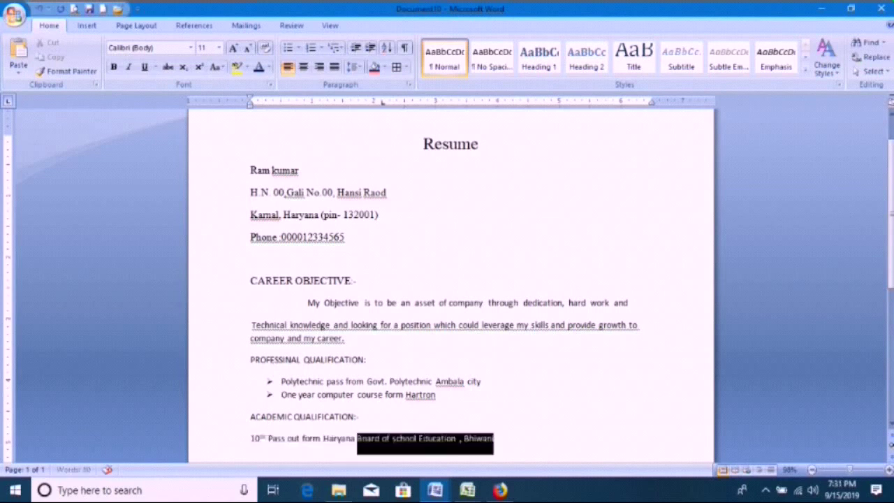
pyautogui.click(114, 67)
pyautogui.click(497, 438)
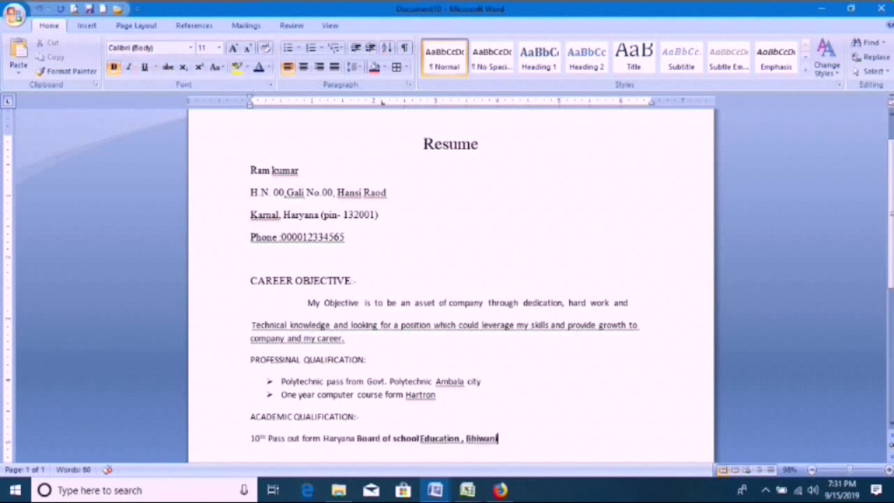
# - Apply the arrow bullet to the 10th-pass line and start a new bullet below it
pyautogui.click(334, 438)
pyautogui.click(298, 48)
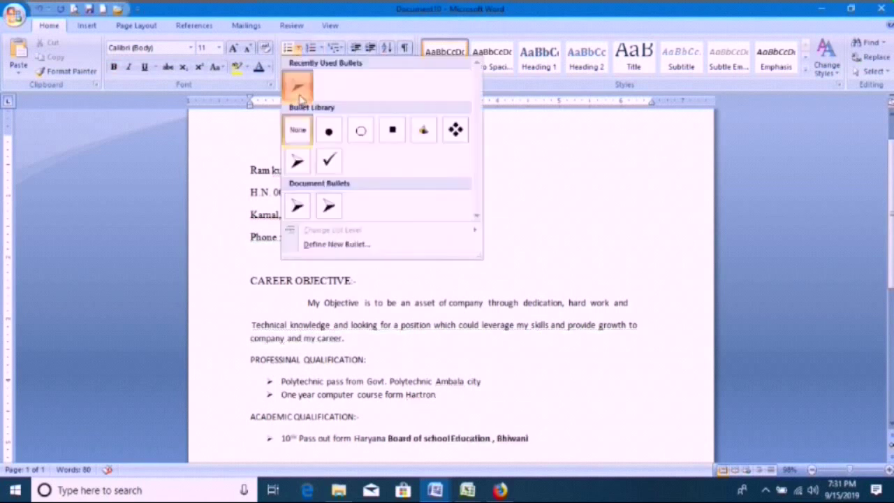
pyautogui.click(298, 87)
pyautogui.click(529, 438)
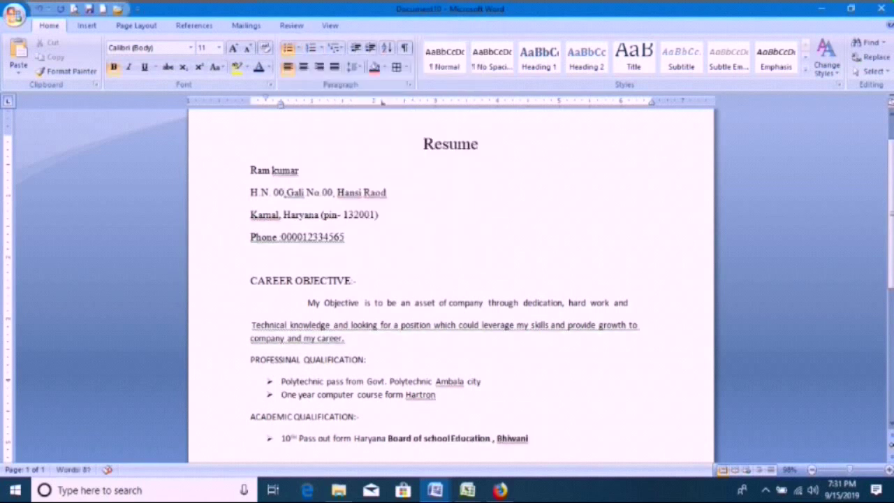
pyautogui.press('Return')
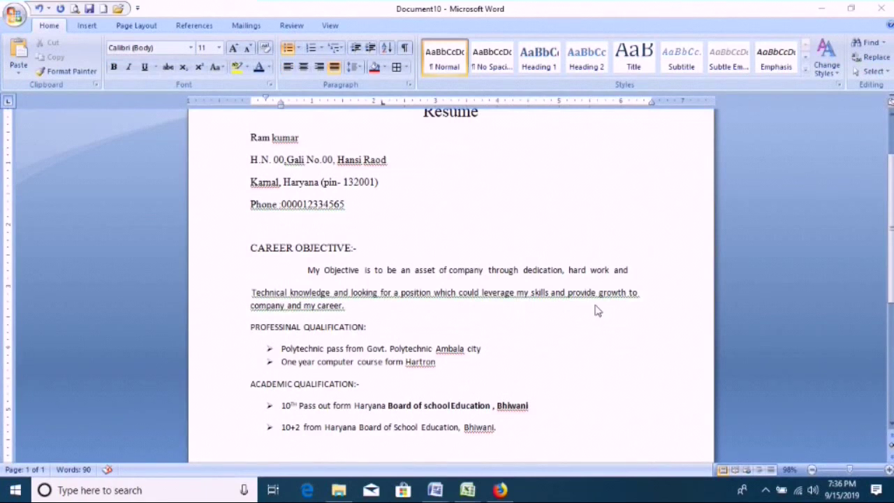
# - Insert 'pass out' after 10+2 and bold that line's board name
pyautogui.click(303, 427)
pyautogui.write('pass out')
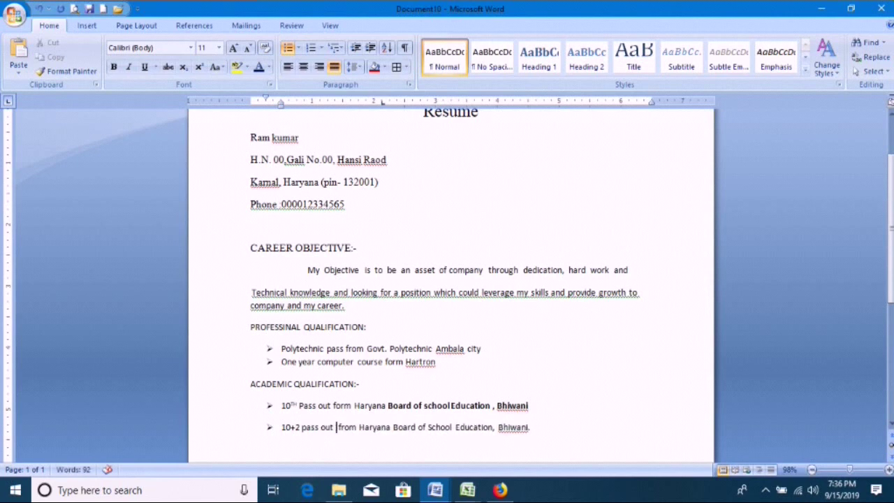
pyautogui.moveTo(530, 426); pyautogui.dragTo(373, 429)
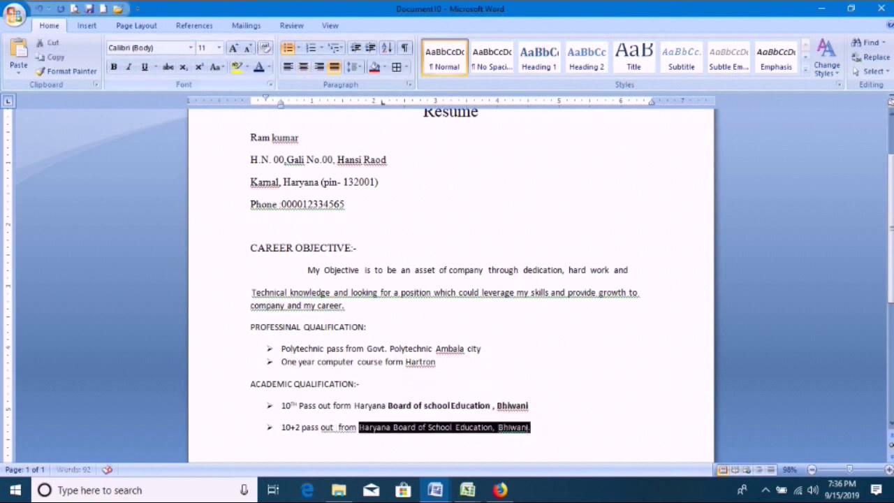
pyautogui.click(114, 66)
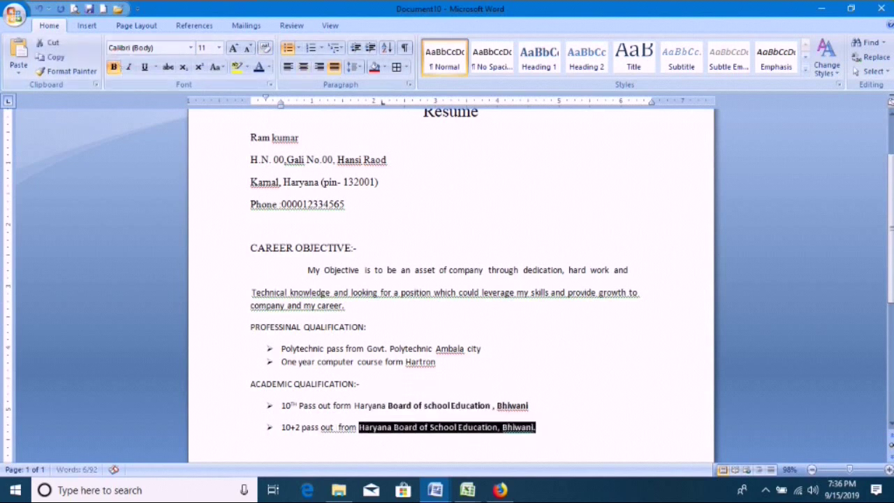
pyautogui.click(359, 383)
# - Bold the full board name including Haryana in the 10th line, then add a line below 10+2
pyautogui.moveTo(528, 405); pyautogui.dragTo(365, 408)
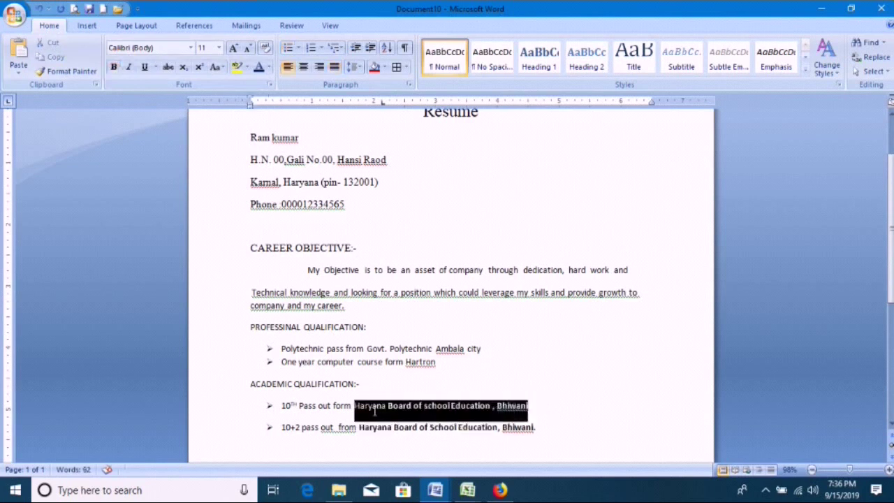
pyautogui.click(114, 67)
pyautogui.click(575, 405)
pyautogui.click(542, 428)
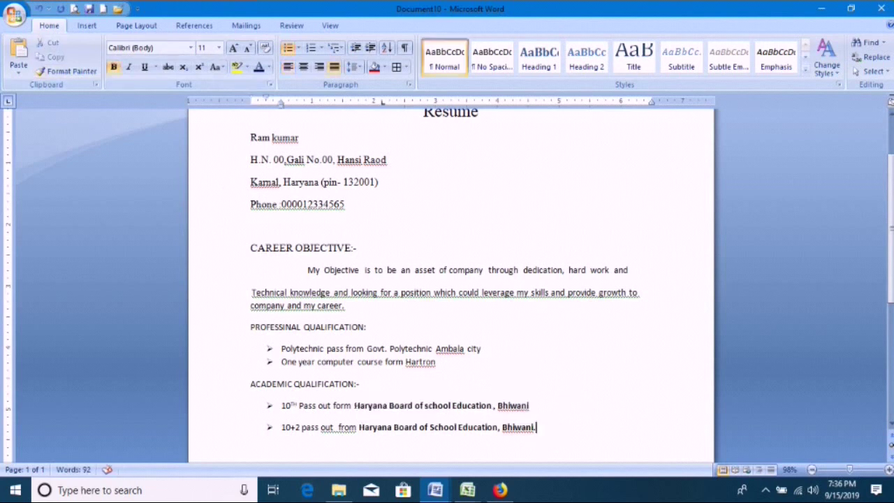
pyautogui.press('Return')
pyautogui.press('Return')
# - Make the empty line a bullet reading 'Graduation from KUK'
pyautogui.click(288, 47)
pyautogui.write('Graduation from KUK')
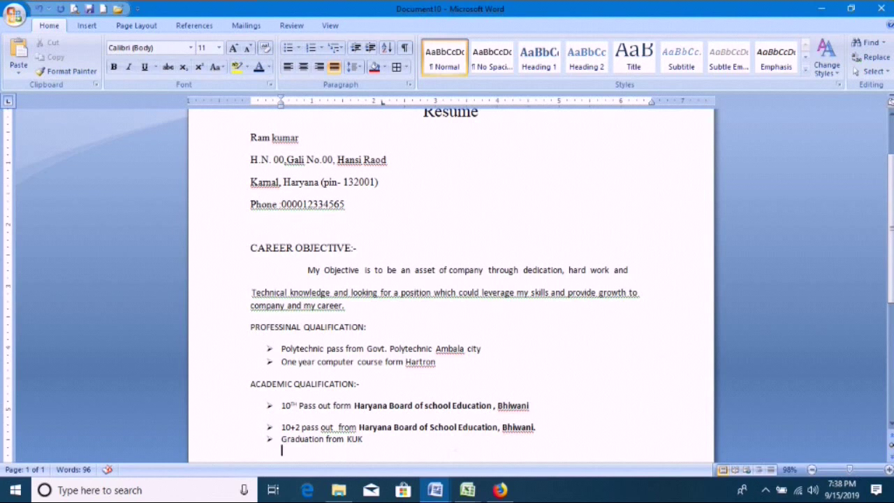
pyautogui.scroll(-1, 451, 279)
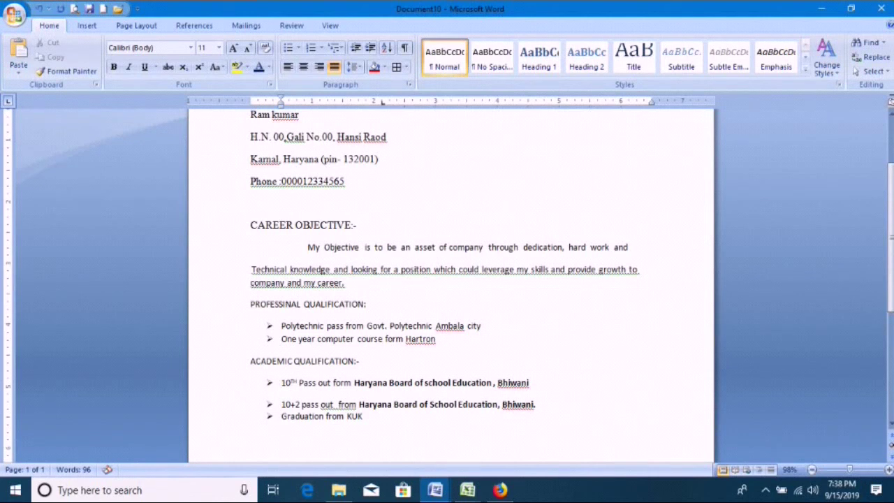
# - Add the PROFESSIONAL EXPERIENCE:- heading at the left margin and paste the two teaching-experience bullets
pyautogui.press('BackSpace')
pyautogui.press('BackSpace')
pyautogui.write('PROFESSIONAL EXPERIENCE:-')
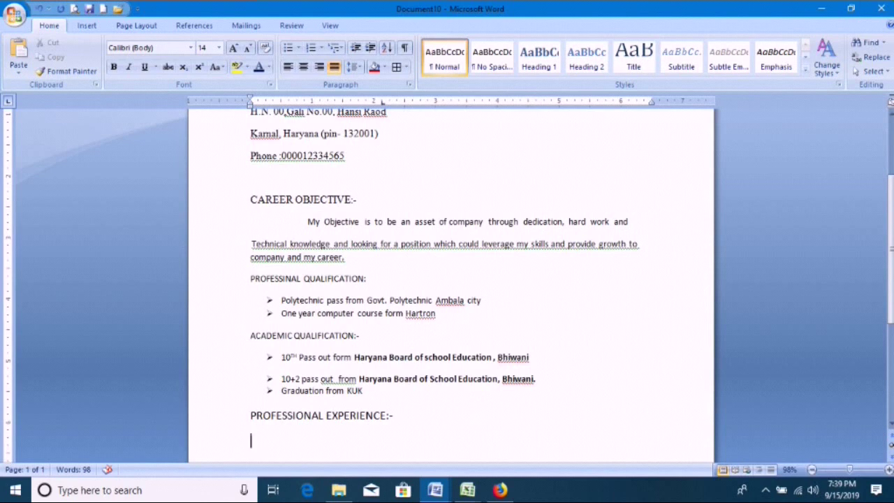
pyautogui.write('Tow Year School Teacher Experience in Krishna Public School , Karnal Six years Computer Teacher Experience in EXCELNET COMPUTER INSTITUTE,KNL')
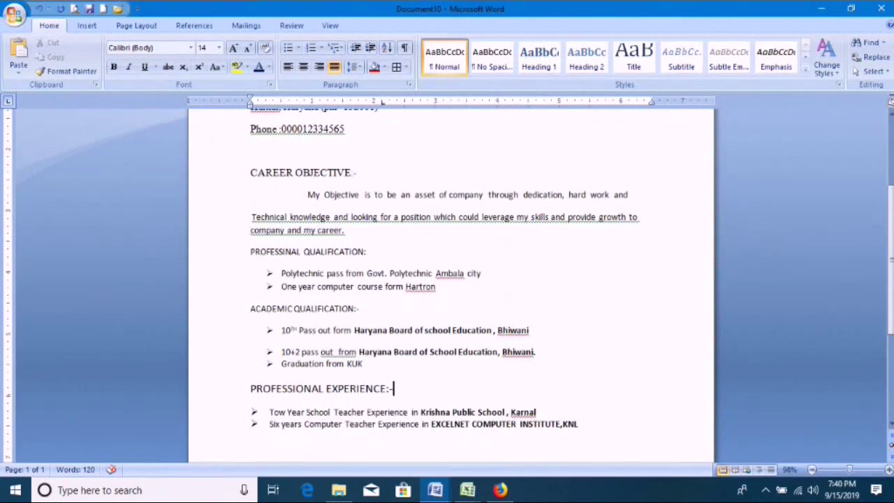
pyautogui.click(586, 428)
# - End the experience bullet list with a plain unbulleted line after the KNL entry
pyautogui.press('Return')
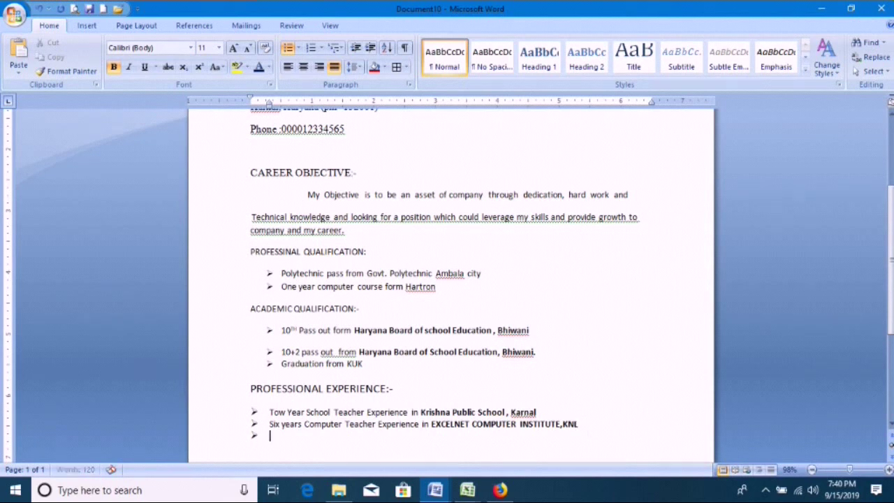
pyautogui.press('Return')
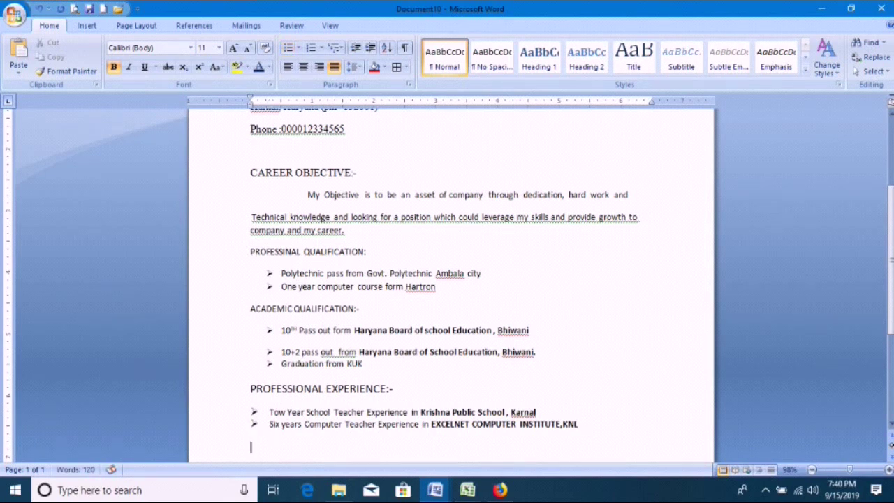
# - Clean up the empty lines below the experience list, leaving one plain line
pyautogui.press('BackSpace')
pyautogui.press('BackSpace')
pyautogui.press('Return')
pyautogui.press('BackSpace')
pyautogui.press('BackSpace')
pyautogui.press('Return')
pyautogui.press('BackSpace')
# - Paste the STRENGTHS:- heading and strengths text, then start a new left-margin line
pyautogui.hotkey('ctrl', 'v')
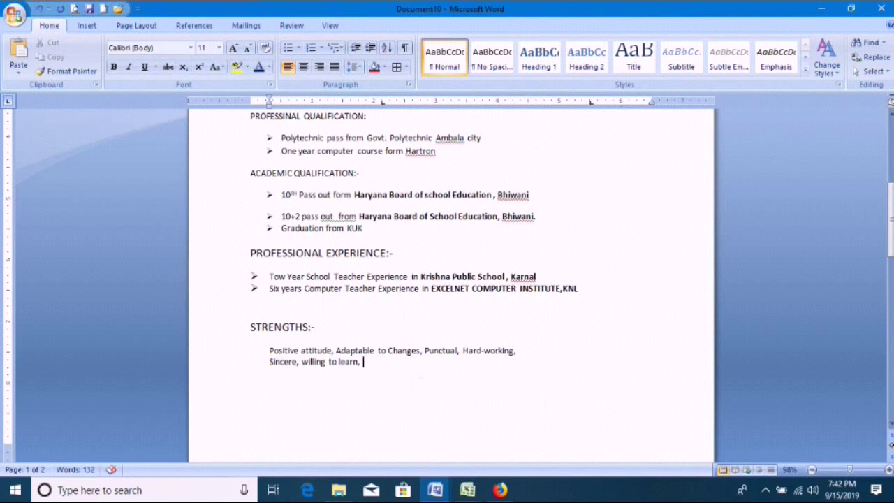
pyautogui.press('Return')
pyautogui.press('BackSpace')
# - Type the PERSONAL DETAILS:- heading and a tab-aligned Father's name line with the father's name
pyautogui.write('PERSONAL DETAILS:-')
pyautogui.press('Return')
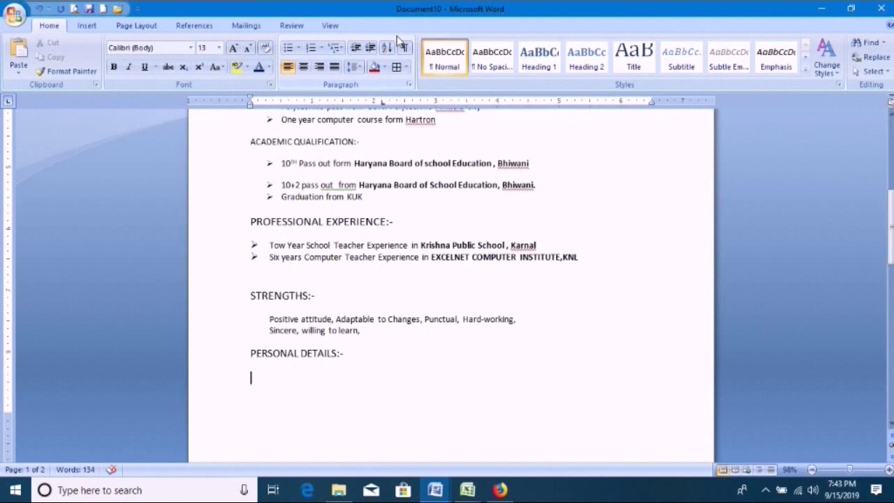
pyautogui.write("Father's name")
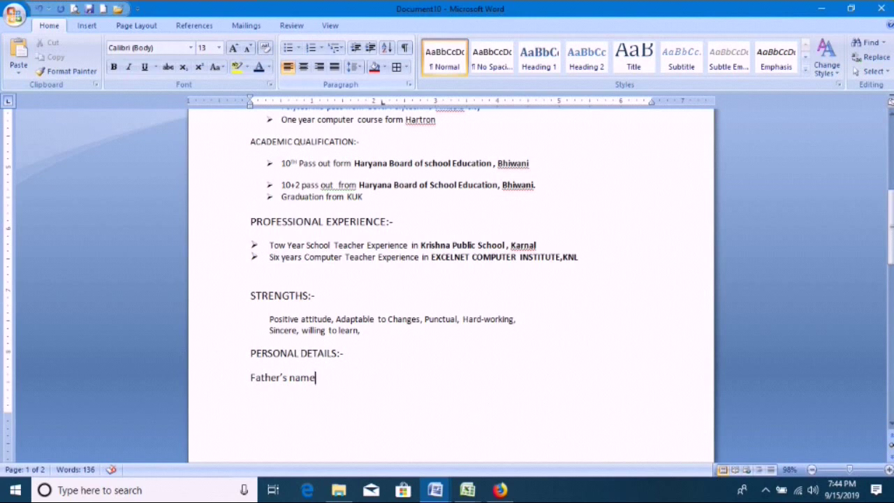
pyautogui.press('Tab')
pyautogui.press('Tab')
pyautogui.write(':')
pyautogui.press('Tab')
pyautogui.press('Tab')
pyautogui.write('abc')
pyautogui.write('sd')
pyautogui.press('Return')
# - Add a tab-aligned Date of birth line and enter the birth date, correcting typos
pyautogui.write('Date of bi')
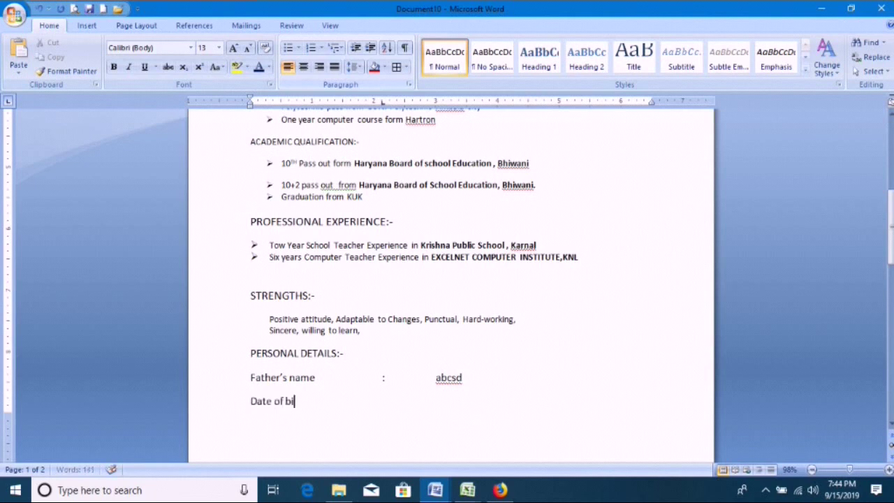
pyautogui.write('rth')
pyautogui.press('Tab')
pyautogui.write(':')
pyautogui.press('Tab')
pyautogui.press('Tab')
pyautogui.write('01/01/200')
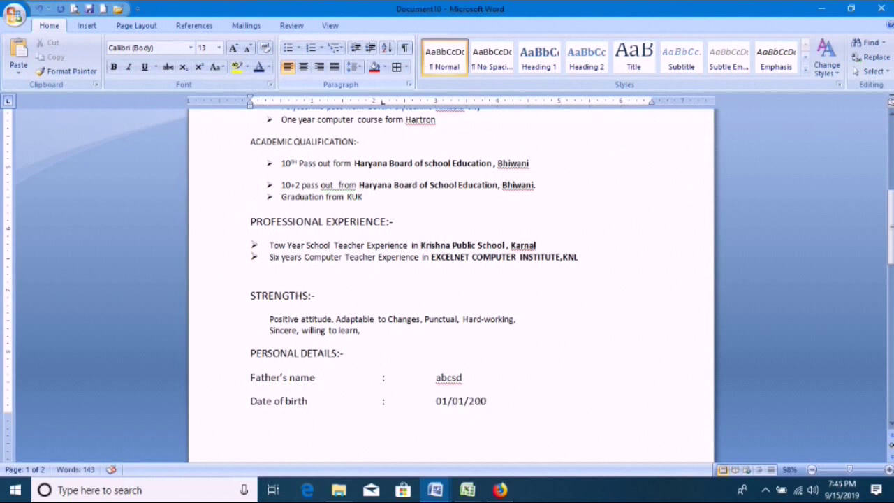
pyautogui.write('0')
pyautogui.press('BackSpace')
pyautogui.press('BackSpace')
pyautogui.press('BackSpace')
pyautogui.press('BackSpace')
pyautogui.press('BackSpace')
pyautogui.press('BackSpace')
pyautogui.press('BackSpace')
pyautogui.press('BackSpace')
pyautogui.write('sss')
pyautogui.press('BackSpace')
pyautogui.press('BackSpace')
pyautogui.press('BackSpace')
pyautogui.write('jan')
pyautogui.write(' 200')
pyautogui.write('0')
# - Add a tab-aligned Nationality line with the value Indian
pyautogui.press('Return')
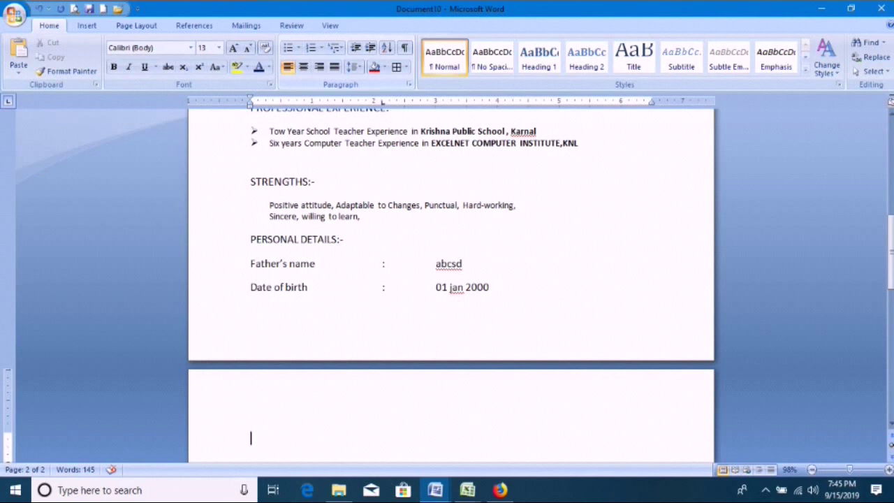
pyautogui.write('na')
pyautogui.write('ti')
pyautogui.write('onality')
pyautogui.press('Tab')
pyautogui.write(':')
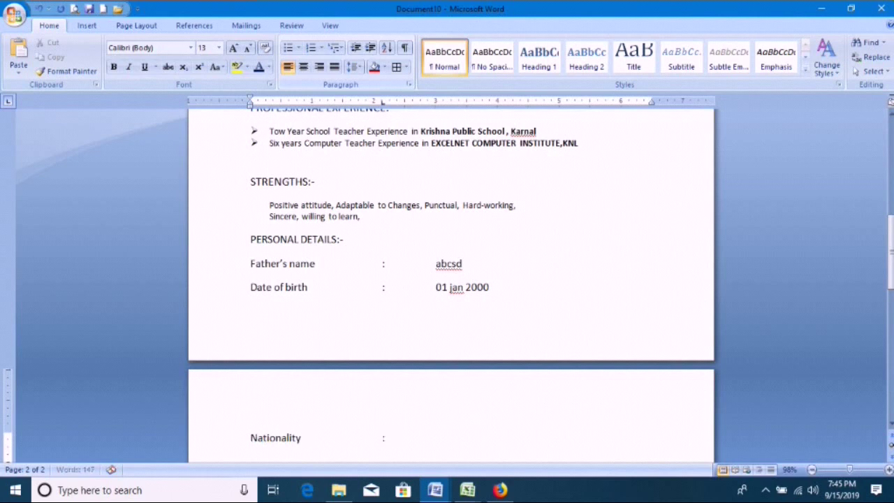
pyautogui.press('Tab')
pyautogui.write('ity : Indian')
# - Add a tab-aligned Languages line reading 'English , Hindi, Punjabi'
pyautogui.press('Return')
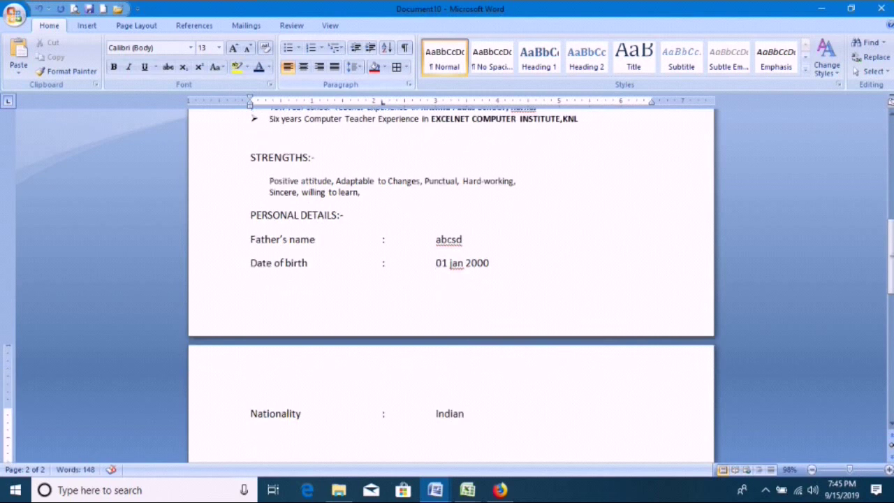
pyautogui.write('lan')
pyautogui.write('guages')
pyautogui.press('Tab')
pyautogui.press('Tab')
pyautogui.press('Tab')
pyautogui.write(':')
pyautogui.press('Tab')
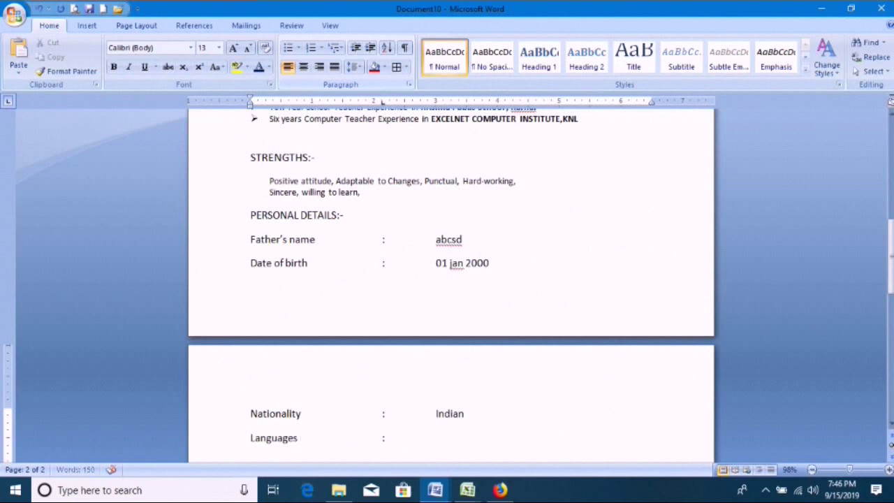
pyautogui.press('Tab')
pyautogui.write('en')
pyautogui.press('BackSpace')
pyautogui.press('BackSpace')
pyautogui.write('English , Hindi,')
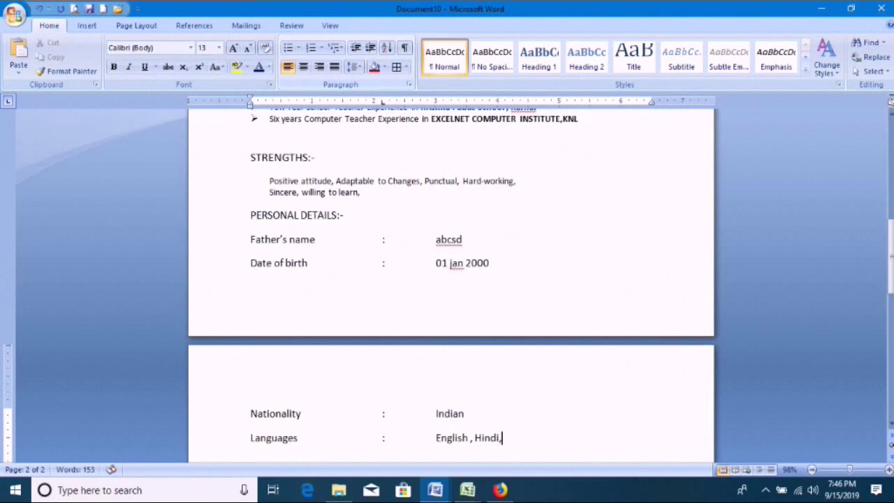
pyautogui.write(' p')
pyautogui.press('BackSpace')
pyautogui.write('Punjab')
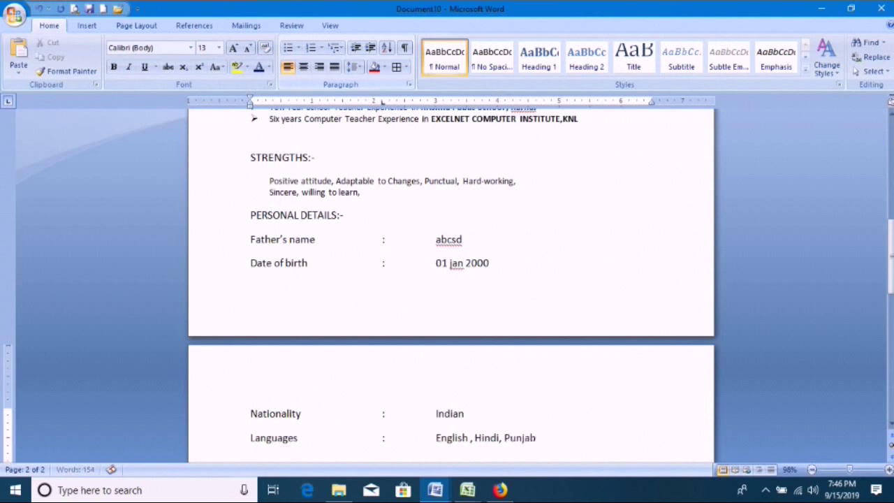
pyautogui.write('i')
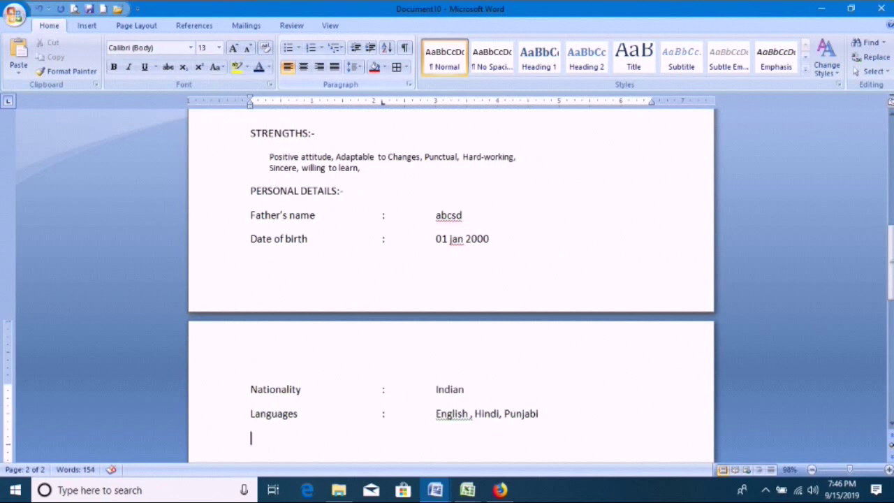
# - Add a tab-aligned Marital status line with the value Married, capitalised
pyautogui.write('Marital ')
pyautogui.write('status')
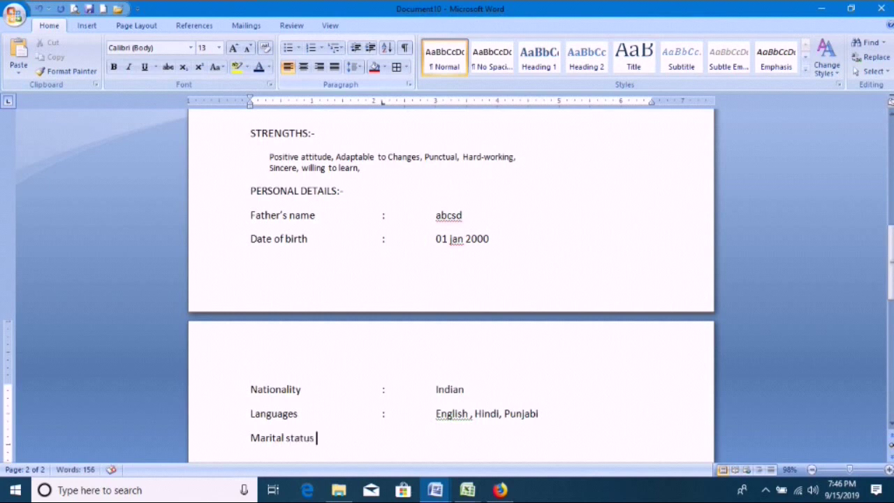
pyautogui.press('Tab')
pyautogui.press('Tab')
pyautogui.write(':')
pyautogui.press('Tab')
pyautogui.press('Tab')
pyautogui.write('ma')
pyautogui.write('rried')
pyautogui.press('Left')
pyautogui.press('Left')
pyautogui.press('Left')
pyautogui.press('Left')
pyautogui.press('Left')
pyautogui.press('Left')
pyautogui.press('BackSpace')
pyautogui.write('M')
pyautogui.click(473, 437)
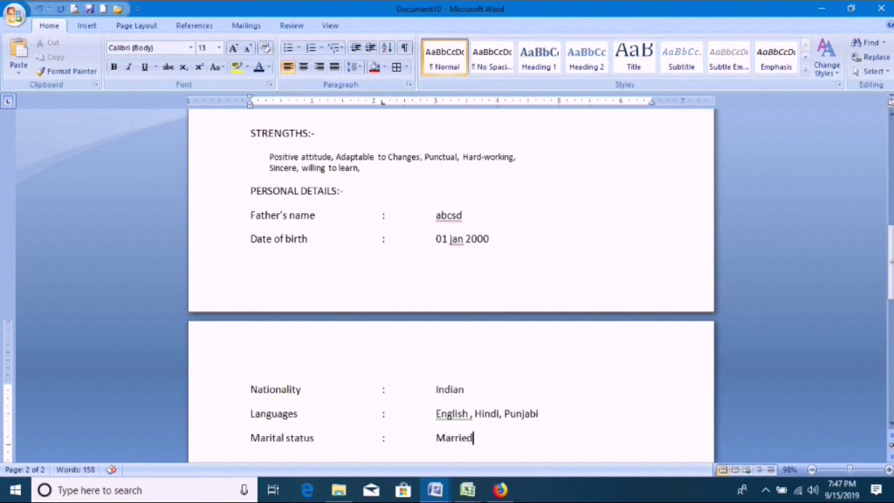
# - Add a tab-aligned Hobbies line reading 'reading book, teaching'
pyautogui.press('Return')
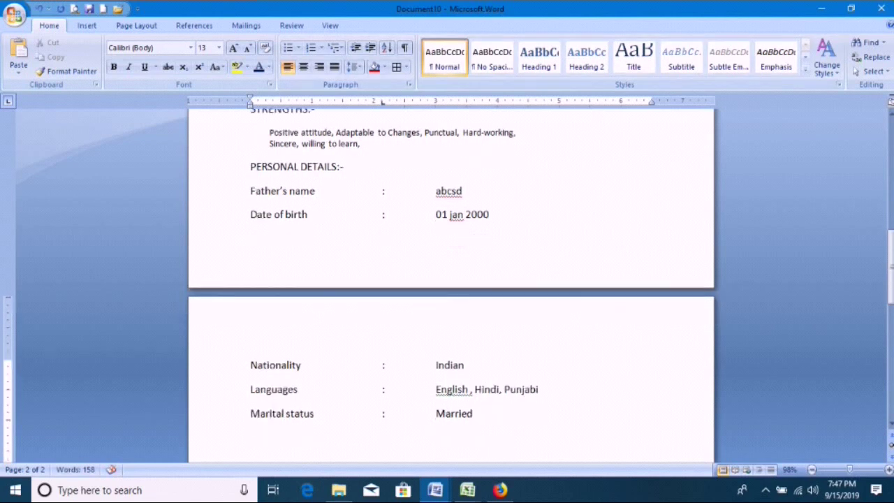
pyautogui.write('Ho')
pyautogui.write('bbies')
pyautogui.press('Tab')
pyautogui.write(':')
pyautogui.press('Tab')
pyautogui.write('reading')
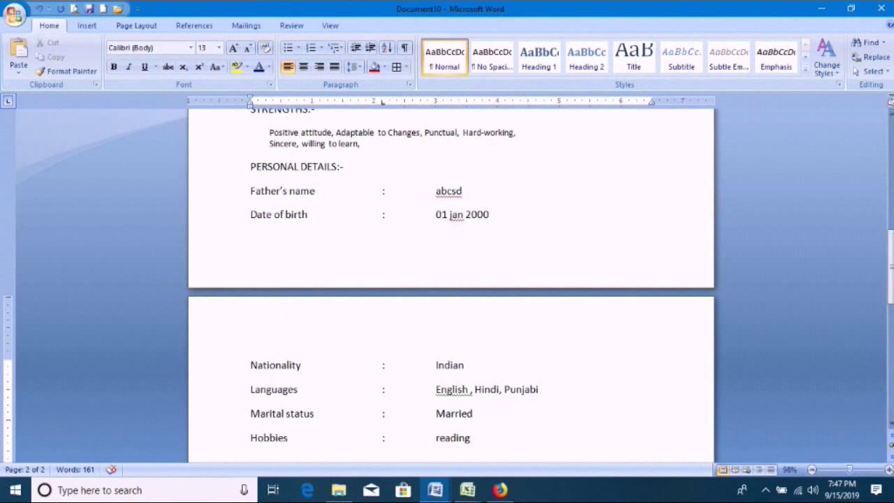
pyautogui.write(' book.')
pyautogui.press('BackSpace')
pyautogui.write('tea')
pyautogui.write('ching')
pyautogui.scroll(-3, 450, 279)
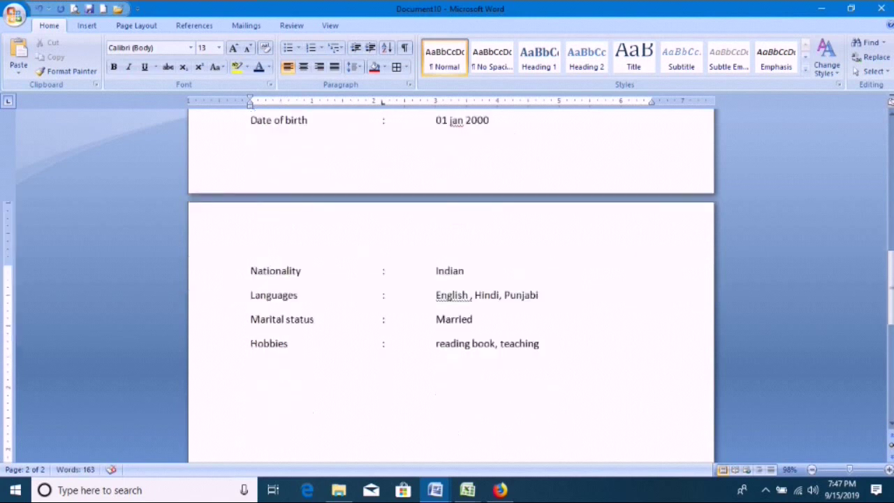
pyautogui.press('Return')
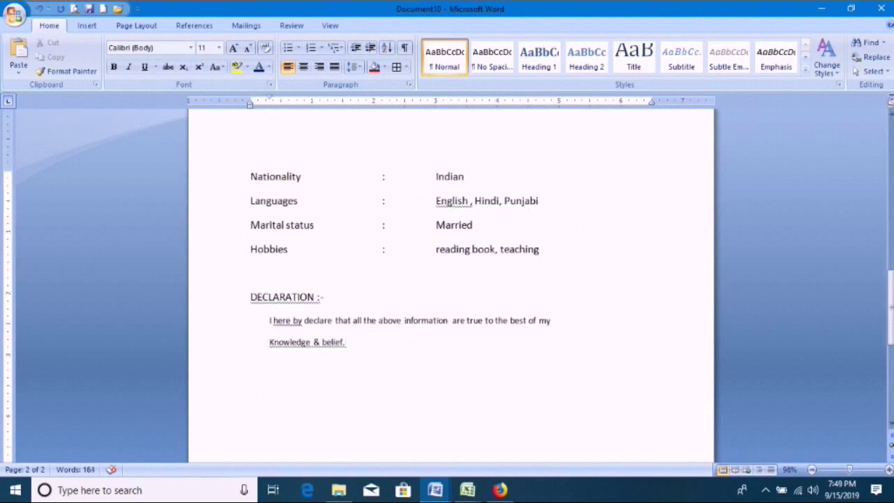
pyautogui.press('Return')
pyautogui.press('Return')
pyautogui.write('da')
pyautogui.write('te')
pyautogui.write(' ........')
pyautogui.write('p')
pyautogui.press('BackSpace')
pyautogui.write('Place..........')
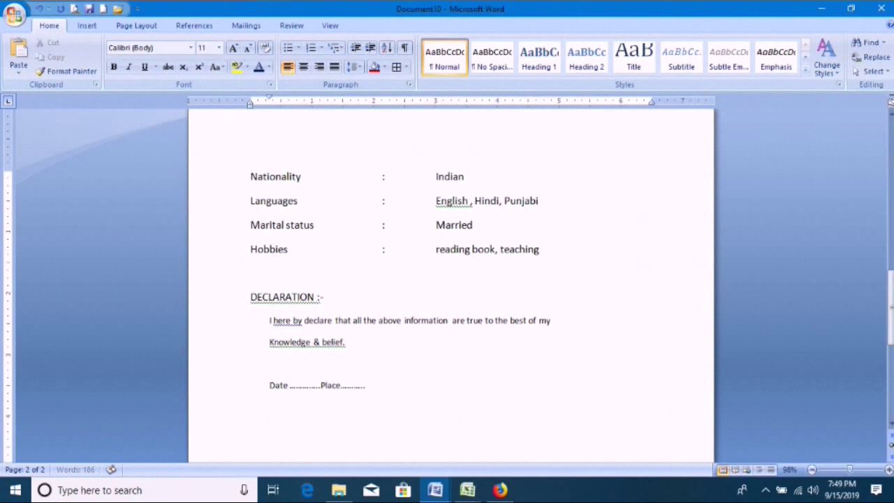
pyautogui.write('.')
pyautogui.press('BackSpace')
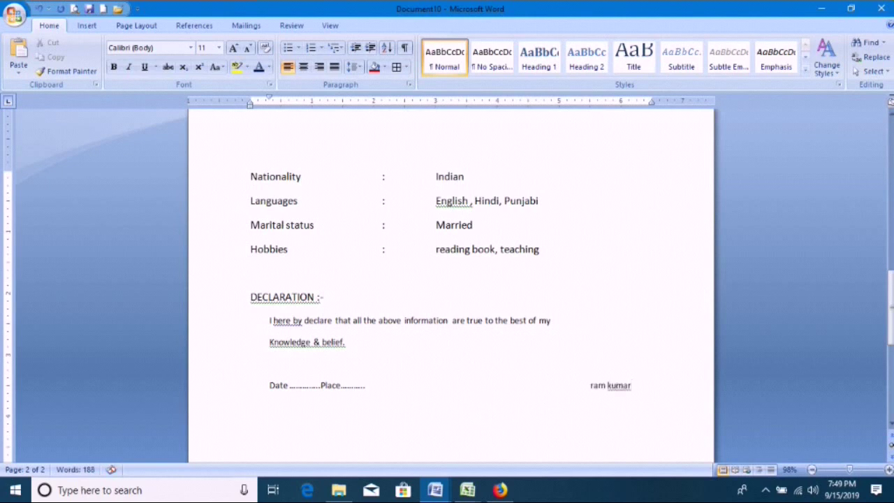
pyautogui.press('Left')
pyautogui.press('Left')
pyautogui.press('Left')
pyautogui.press('Left')
pyautogui.press('Left')
pyautogui.press('Left')
pyautogui.press('Left')
pyautogui.press('Left')
pyautogui.press('BackSpace')
pyautogui.write('R')
pyautogui.press('Left')
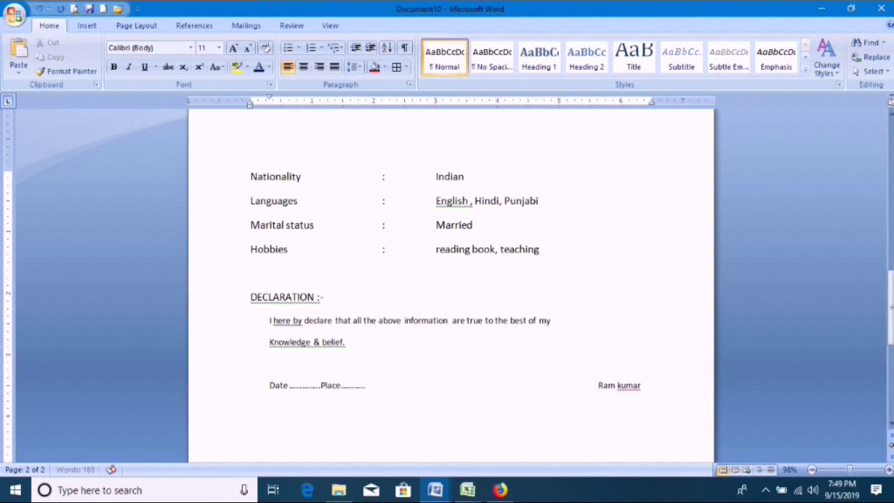
pyautogui.press('BackSpace')
pyautogui.press('BackSpace')
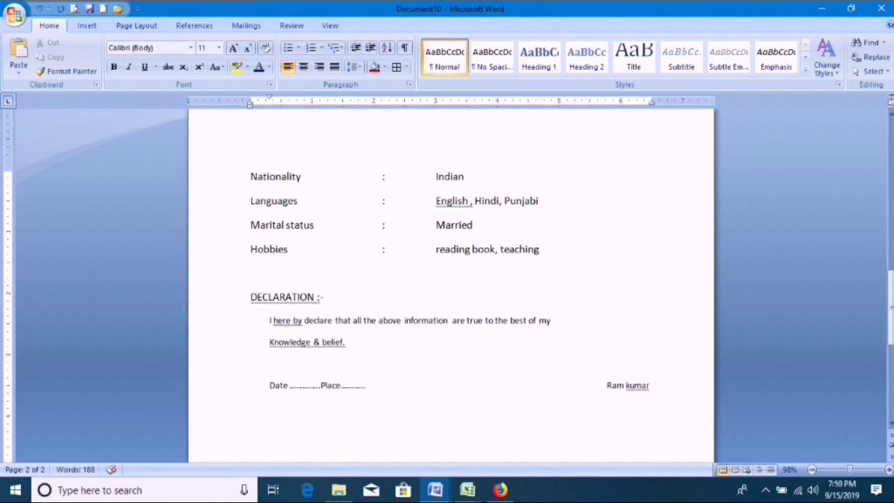
pyautogui.scroll(3, 450, 280)
pyautogui.scroll(4, 451, 279)
pyautogui.scroll(4, 450, 279)
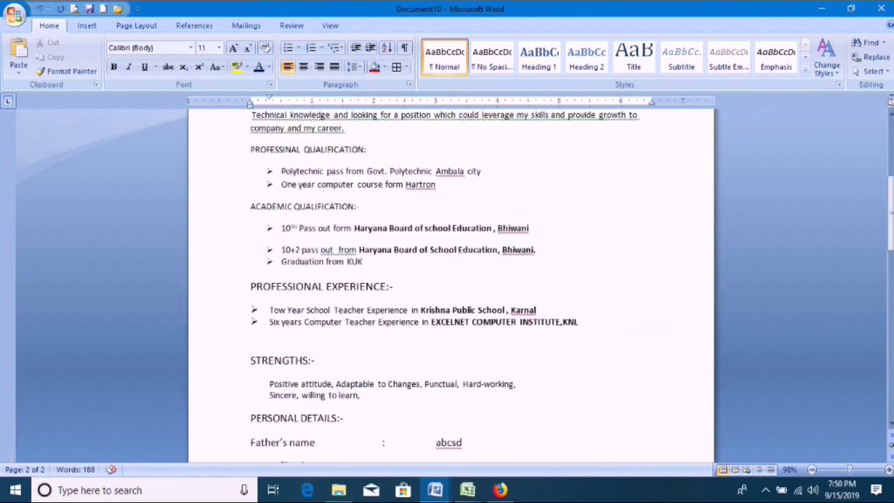
pyautogui.scroll(5, 450, 280)
pyautogui.scroll(2, 450, 279)
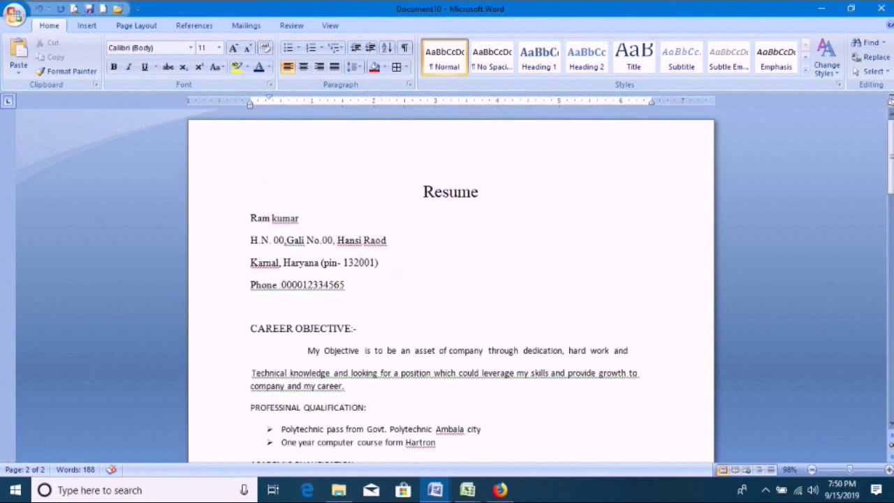
pyautogui.scroll(-5, 451, 280)
pyautogui.scroll(-3, 450, 280)
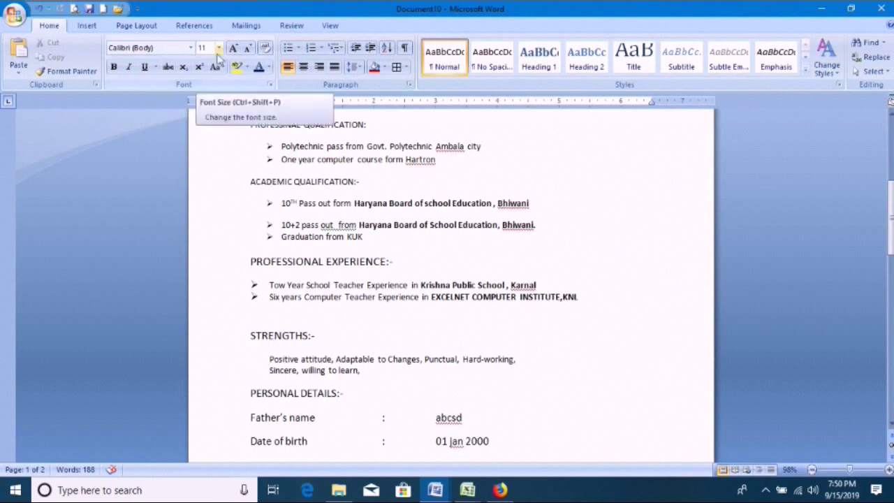
pyautogui.scroll(-4, 451, 280)
pyautogui.scroll(-4, 451, 279)
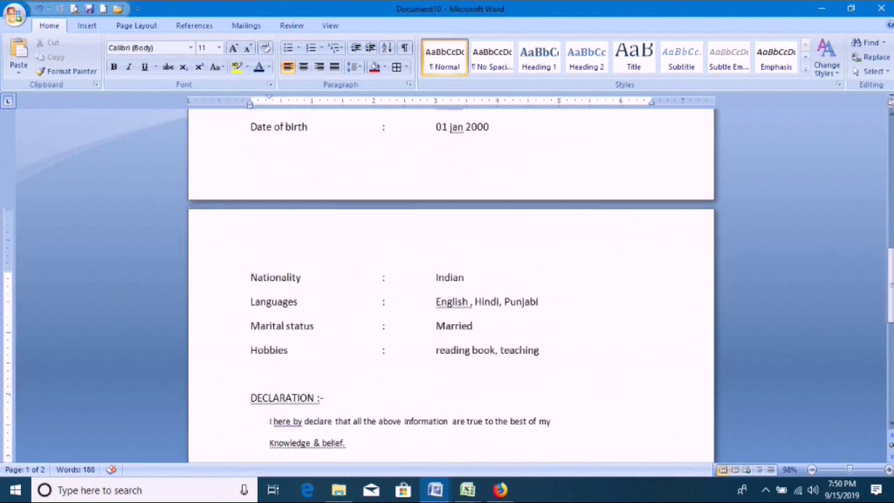
pyautogui.scroll(10, 451, 280)
pyautogui.scroll(-1, 451, 280)
pyautogui.scroll(-8, 451, 279)
pyautogui.scroll(-8, 451, 279)
pyautogui.scroll(-6, 451, 280)
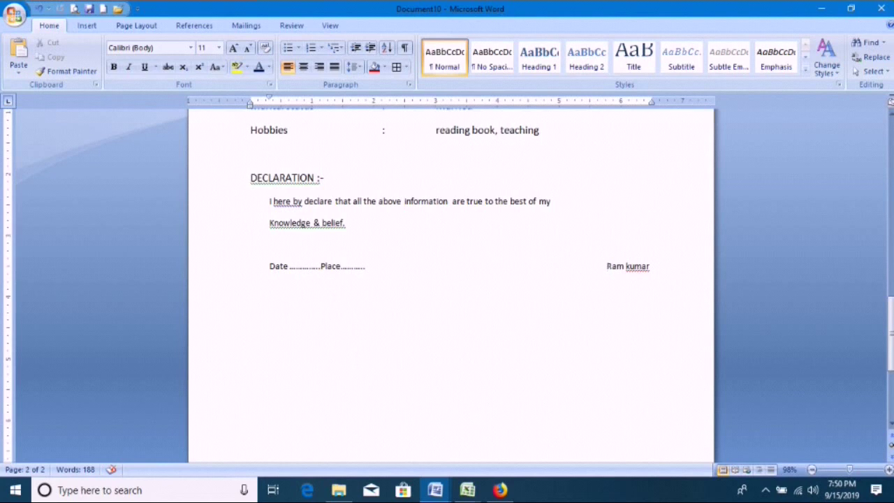
# - Select the whole resume and set it in Times New Roman
pyautogui.hotkey('shift', 'Up')
pyautogui.hotkey('shift', 'Up')
pyautogui.hotkey('shift', 'Up')
pyautogui.hotkey('shift', 'Up')
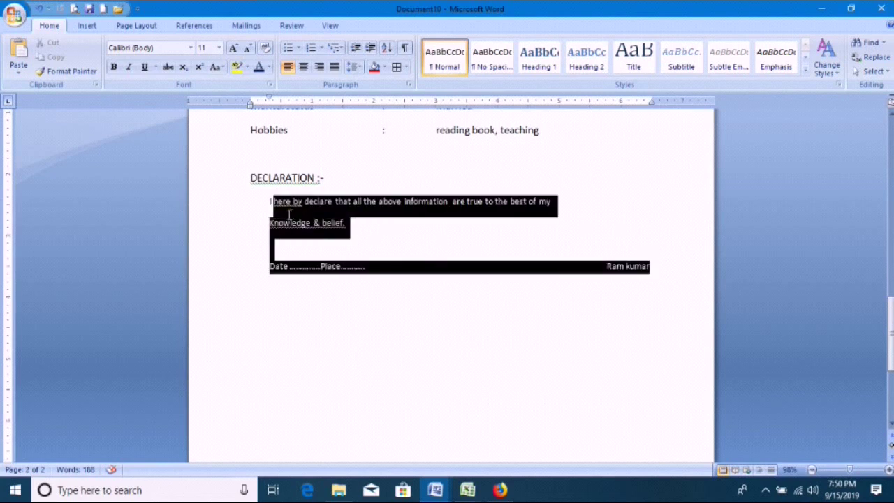
pyautogui.hotkey('shift', 'Up')
pyautogui.hotkey('shift', 'Up')
pyautogui.hotkey('shift', 'Up')
pyautogui.hotkey('shift', 'Up')
pyautogui.hotkey('shift', 'Up')
pyautogui.hotkey('shift', 'Up')
pyautogui.hotkey('shift', 'Down')
pyautogui.hotkey('shift', 'Down')
pyautogui.hotkey('shift', 'Up')
pyautogui.hotkey('shift', 'Up')
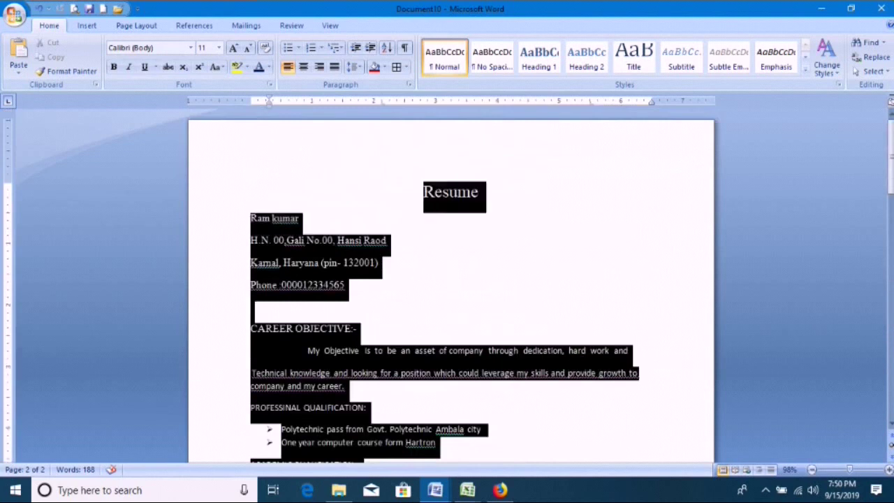
pyautogui.click(190, 48)
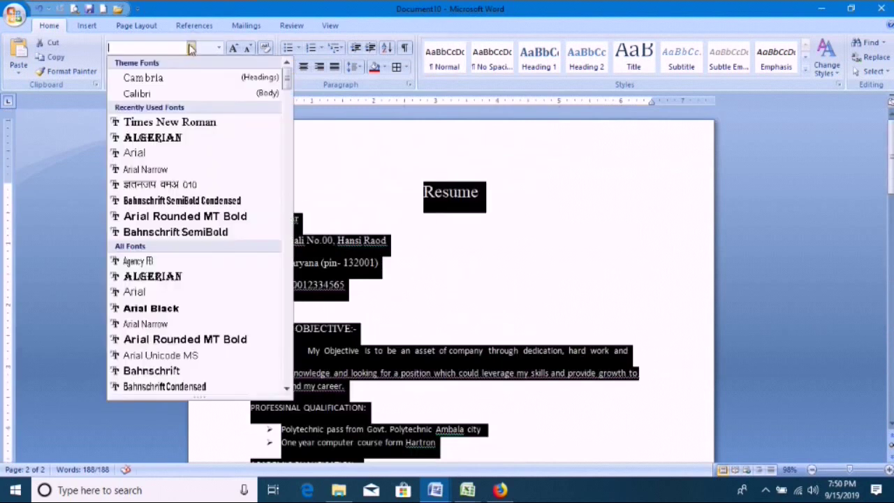
pyautogui.click(170, 122)
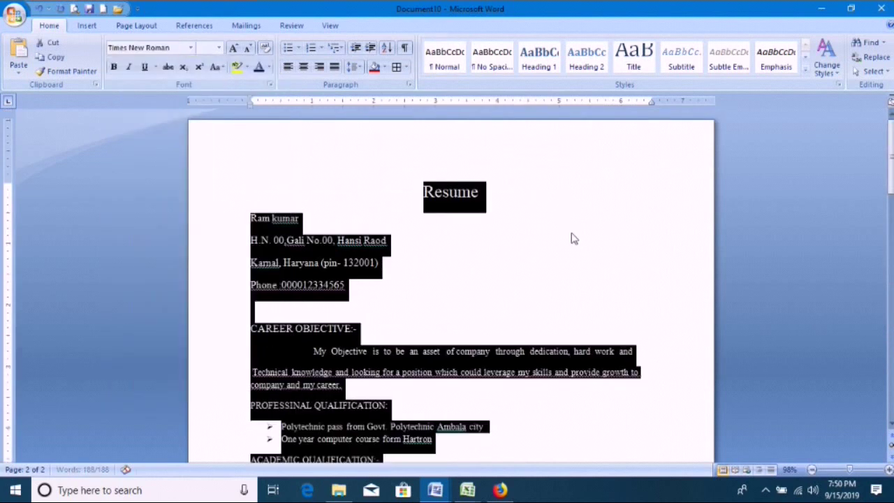
pyautogui.click(300, 218)
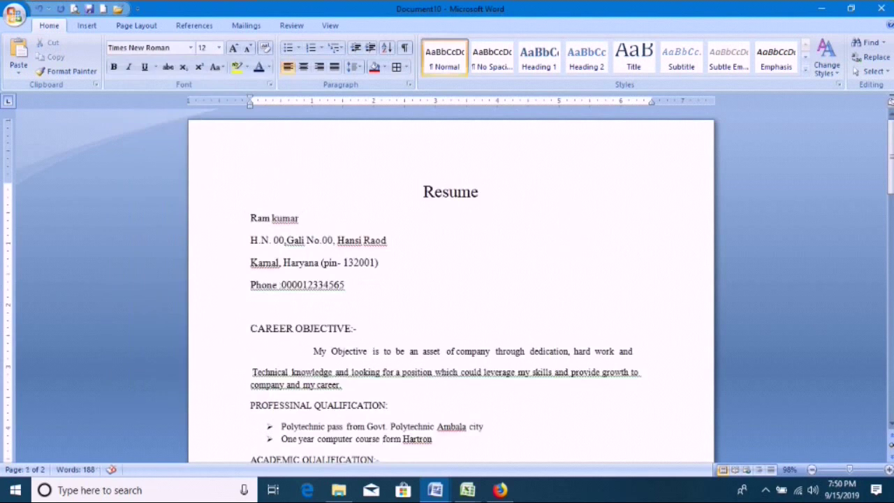
# - Pull the signature name up onto the end of the Date/Place line
pyautogui.scroll(-4, 450, 279)
pyautogui.scroll(-4, 450, 280)
pyautogui.scroll(-4, 451, 279)
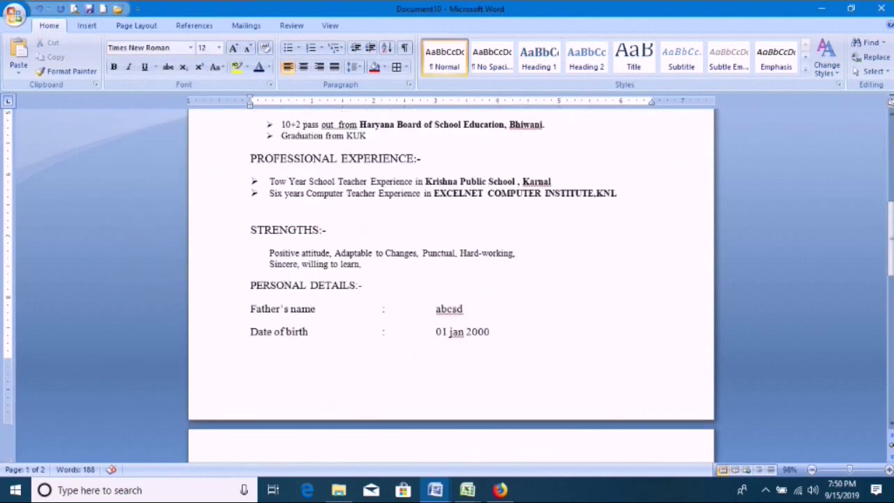
pyautogui.scroll(-5, 451, 280)
pyautogui.scroll(-3, 450, 279)
pyautogui.scroll(-1, 451, 280)
pyautogui.scroll(-2, 451, 279)
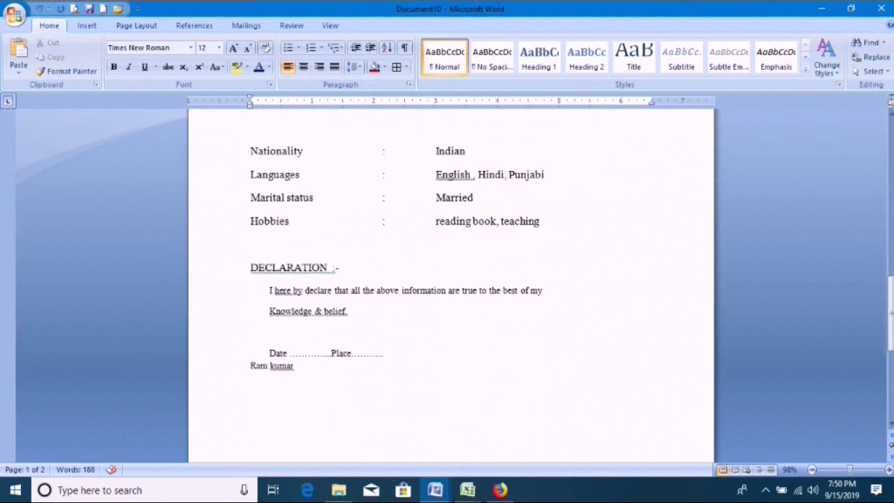
pyautogui.click(406, 354)
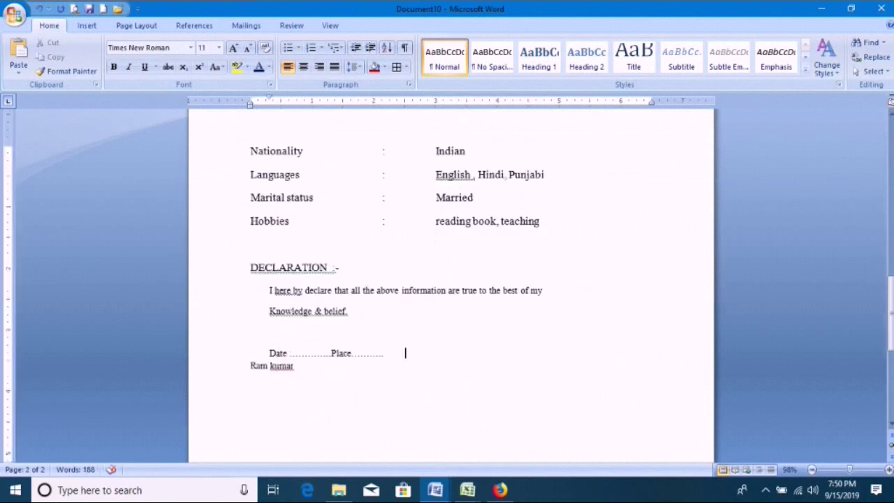
pyautogui.press('Delete')
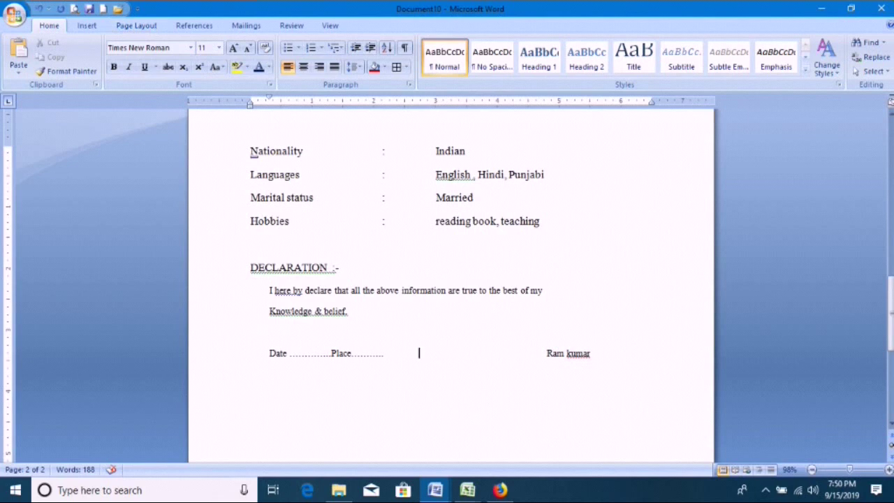
pyautogui.click(128, 26)
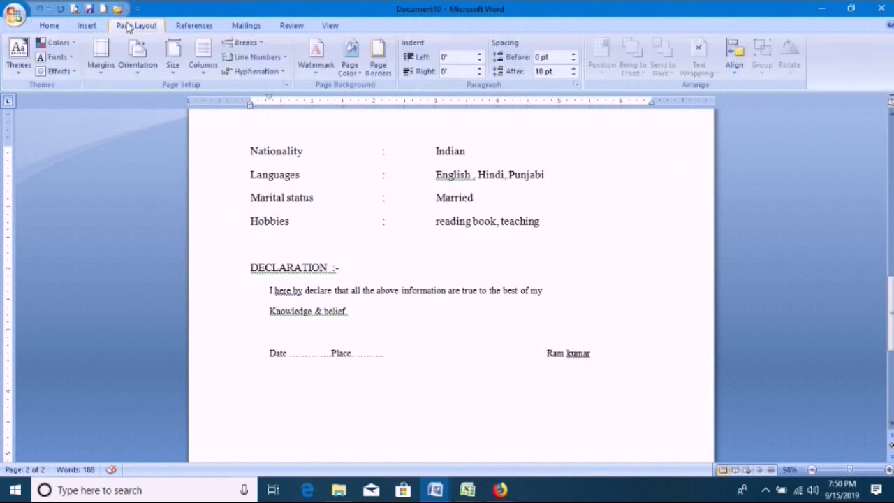
pyautogui.click(130, 69)
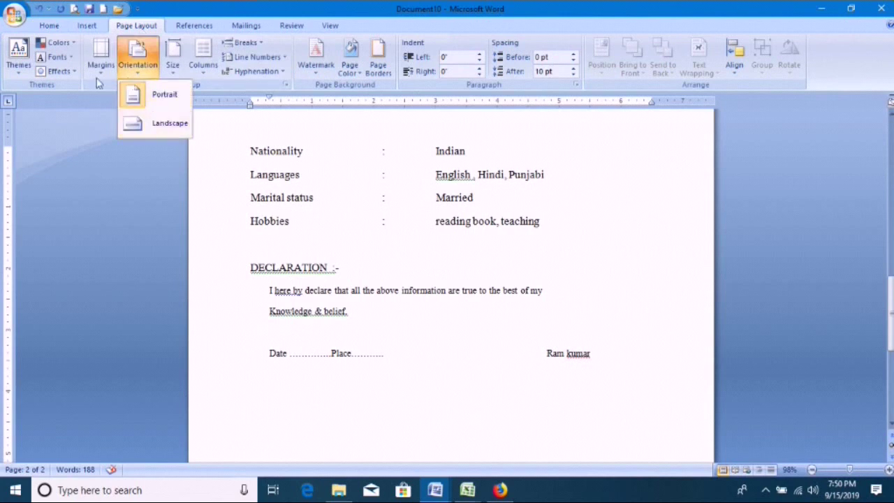
pyautogui.click(101, 70)
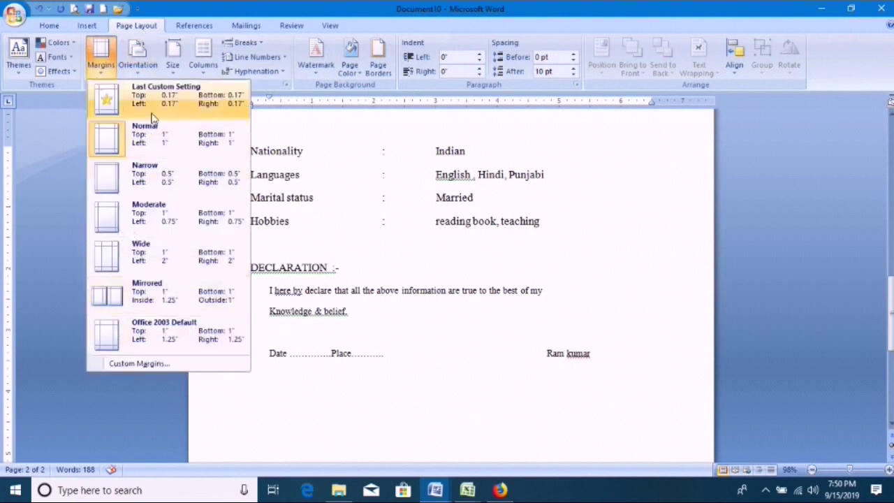
pyautogui.click(161, 182)
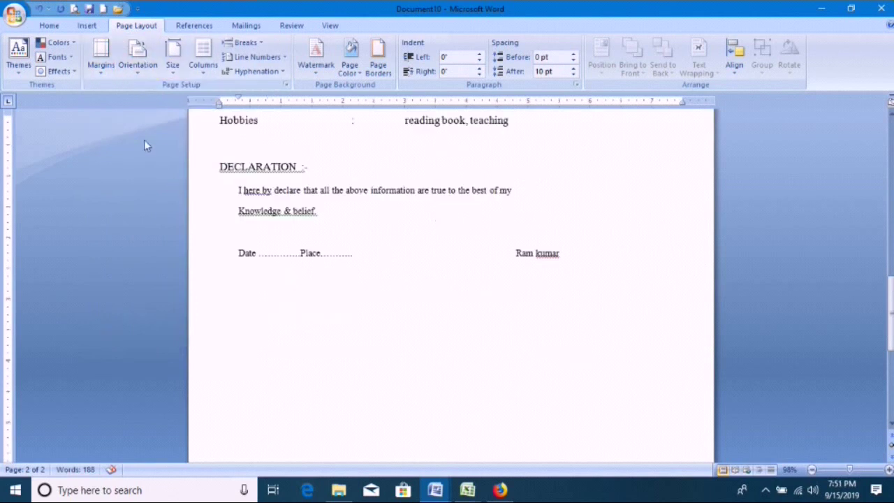
pyautogui.hotkey('ctrl', 'z')
pyautogui.scroll(4, 451, 280)
pyautogui.scroll(6, 451, 279)
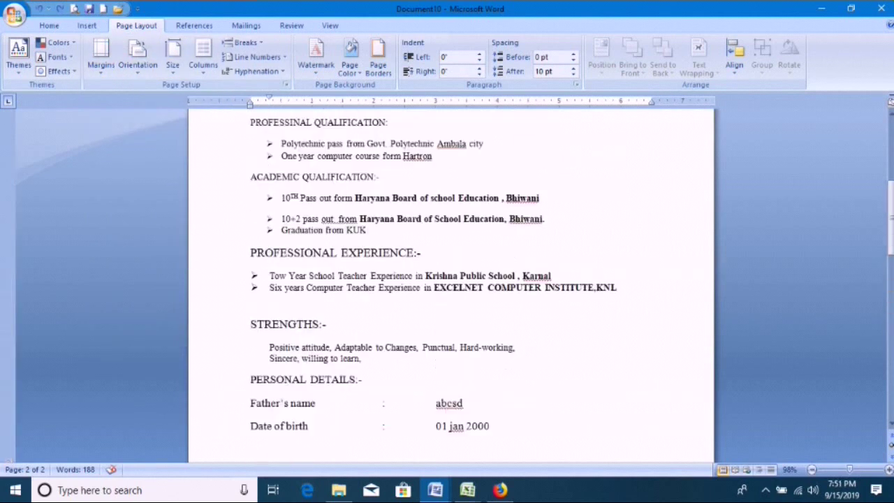
pyautogui.scroll(4, 451, 279)
pyautogui.scroll(3, 450, 279)
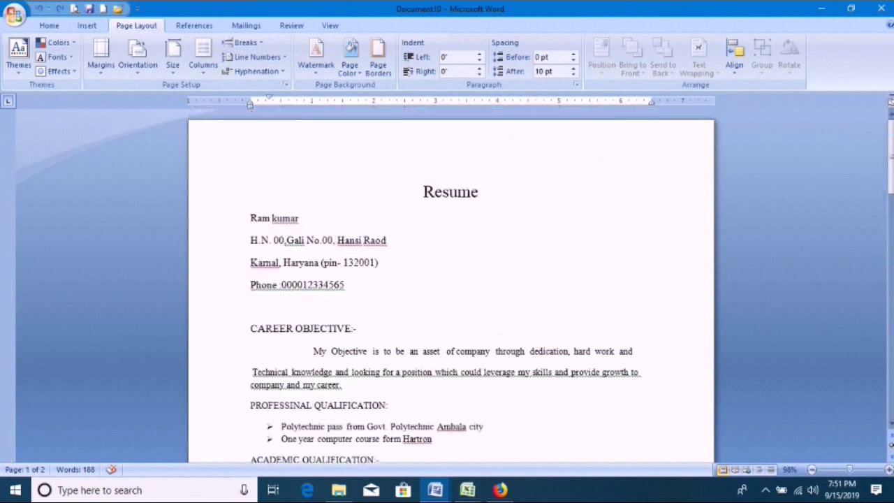
# - Remove the space after the four contact lines and make the contact block bold
pyautogui.moveTo(348, 286); pyautogui.dragTo(250, 216)
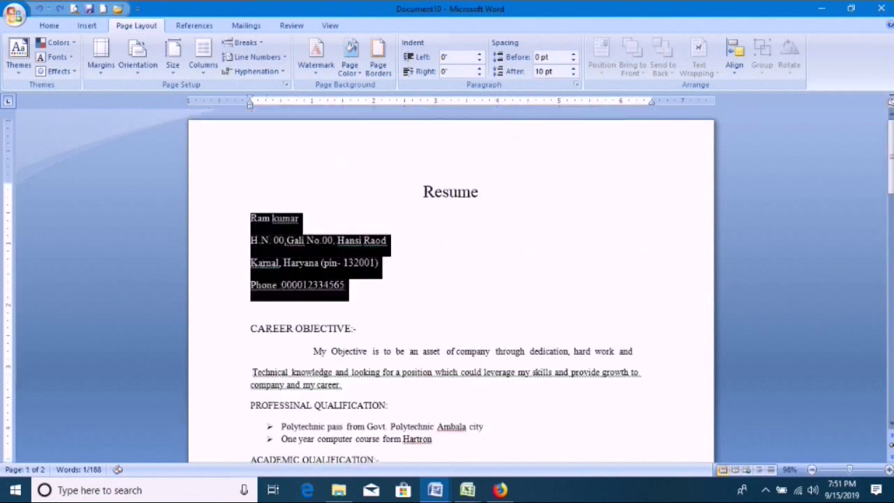
pyautogui.click(49, 25)
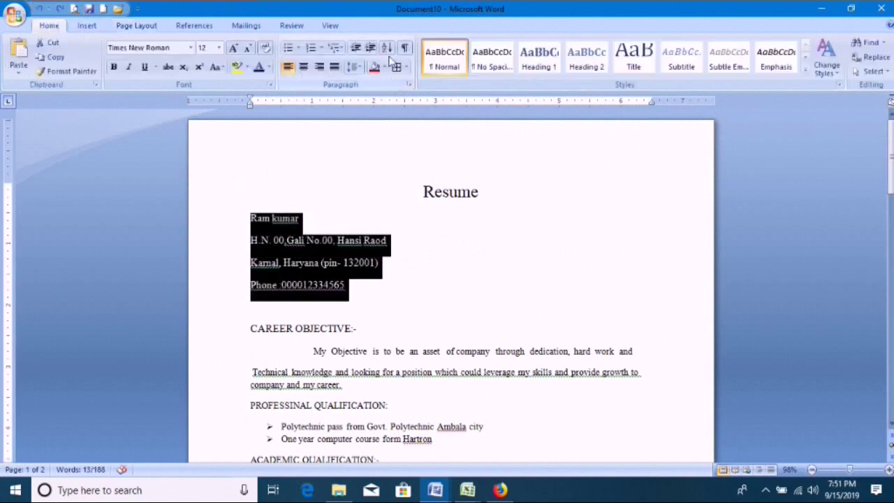
pyautogui.click(354, 67)
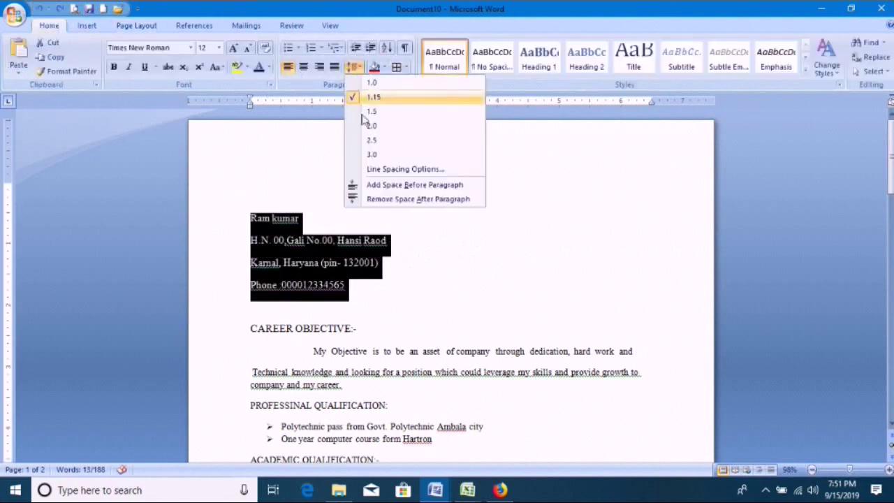
pyautogui.click(382, 201)
pyautogui.moveTo(284, 245)
pyautogui.mouseDown()
pyautogui.moveTo(347, 259)
pyautogui.moveTo(250, 218)
pyautogui.mouseUp()
pyautogui.click(114, 66)
pyautogui.click(387, 246)
# - Make the CAREER OBJECTIVE:- heading bold and underlined
pyautogui.moveTo(357, 286); pyautogui.dragTo(250, 286)
pyautogui.click(113, 66)
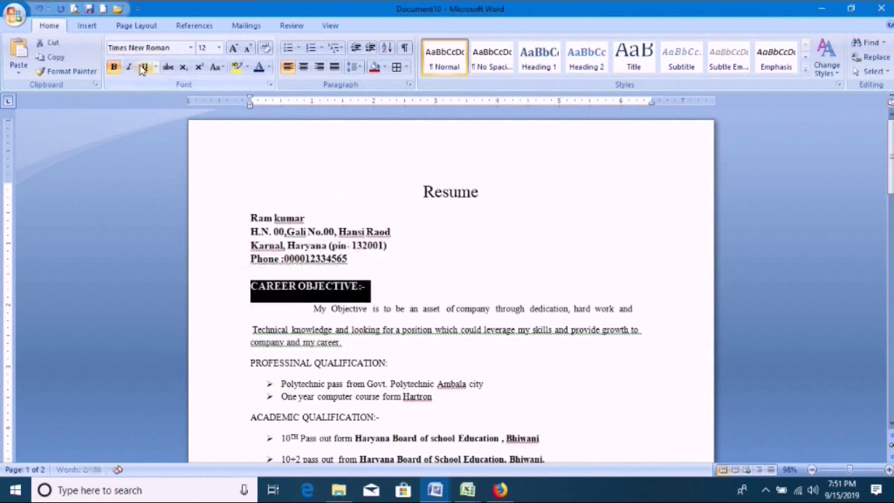
pyautogui.click(144, 67)
pyautogui.click(251, 272)
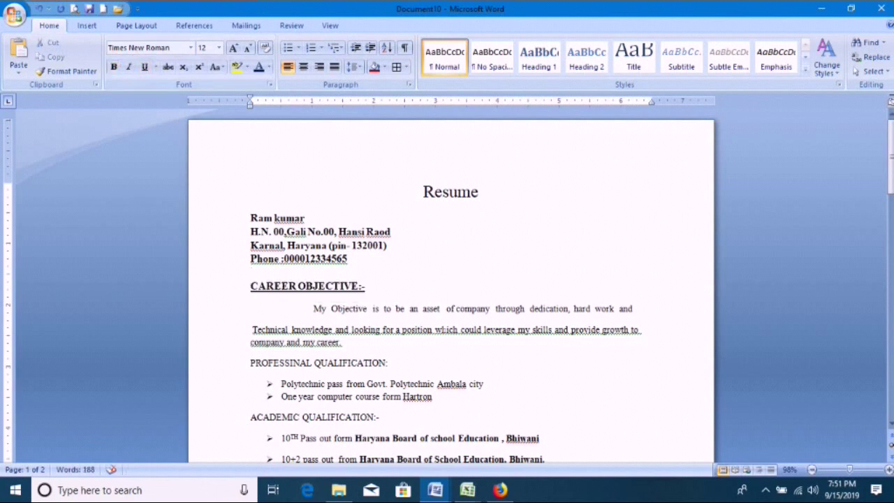
# - Remove the space after the objective paragraph and add a blank line below it
pyautogui.moveTo(342, 342); pyautogui.dragTo(250, 308)
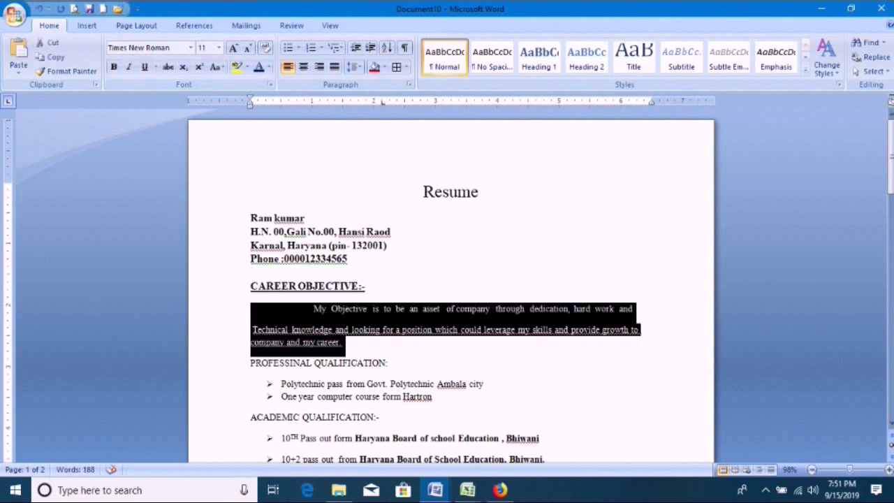
pyautogui.click(356, 67)
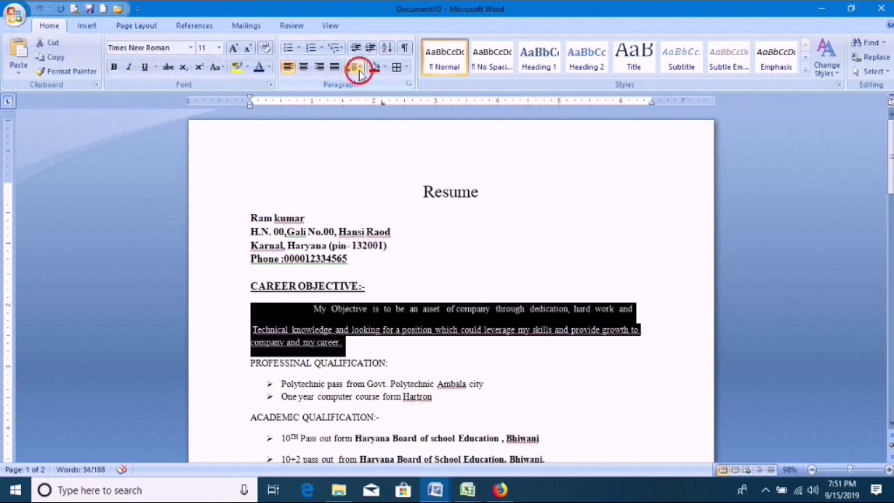
pyautogui.click(382, 199)
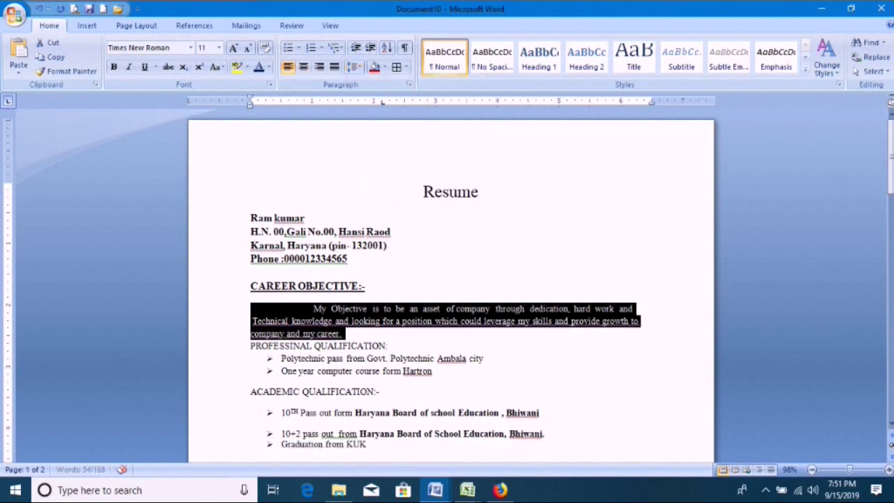
pyautogui.click(489, 286)
pyautogui.click(342, 334)
pyautogui.press('Return')
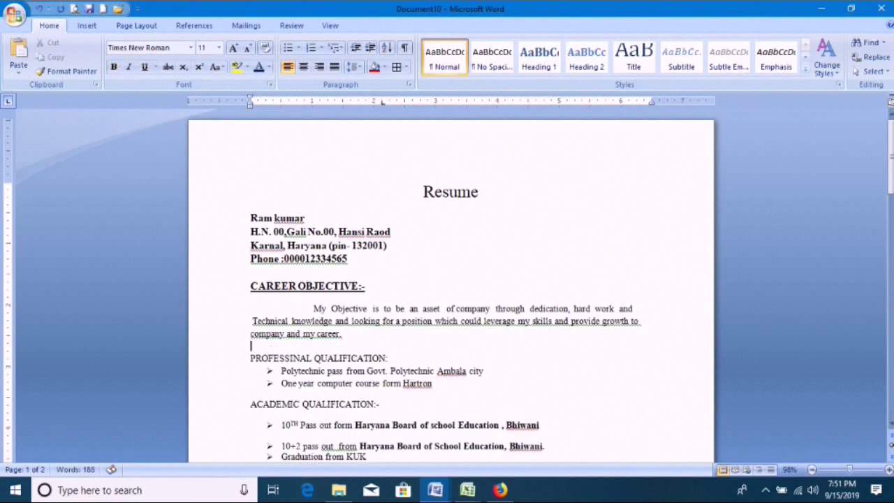
# - Select the PROFESSINAL QUALIFICATION: heading line, comparing it with the CAREER OBJECTIVE heading
pyautogui.click(409, 359)
pyautogui.hotkey('shift', 'Home')
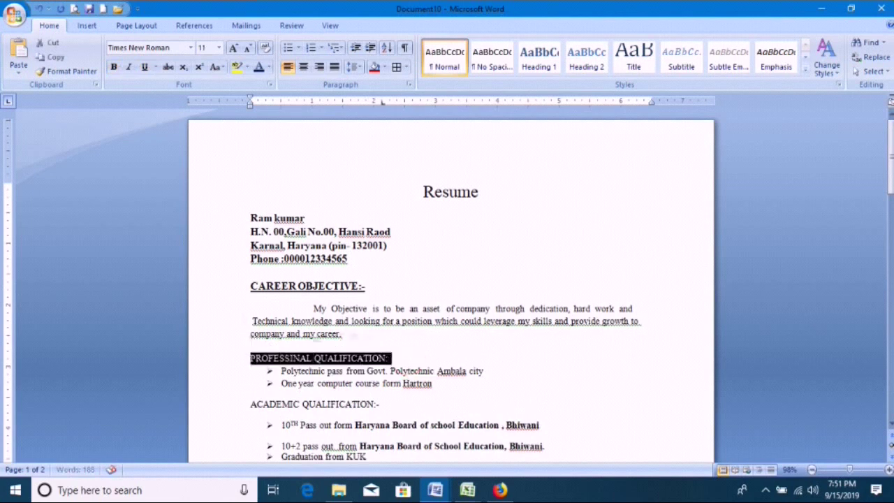
pyautogui.click(364, 286)
pyautogui.moveTo(388, 358)
pyautogui.mouseDown()
pyautogui.moveTo(251, 347)
pyautogui.moveTo(252, 368)
pyautogui.moveTo(251, 359)
pyautogui.mouseUp()
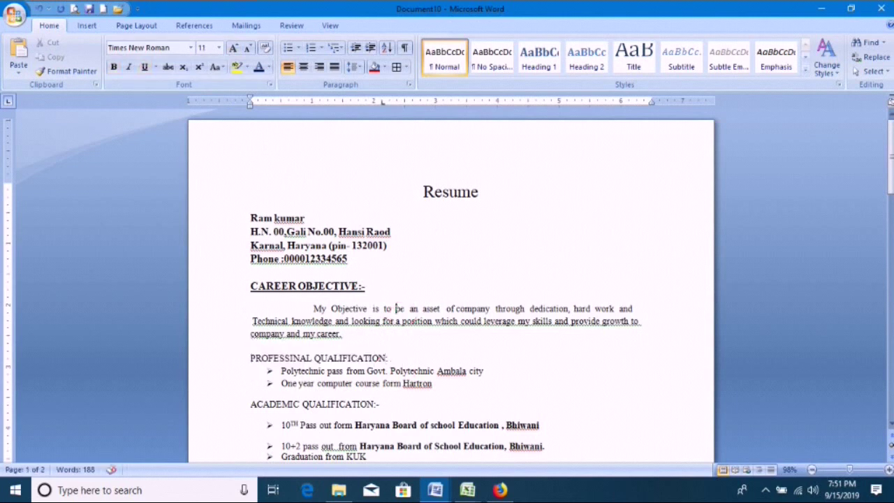
pyautogui.click(417, 383)
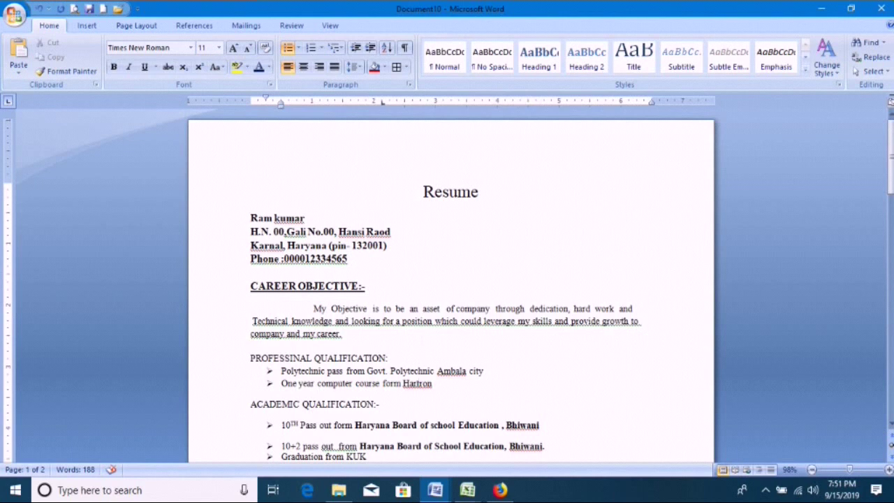
pyautogui.click(382, 358)
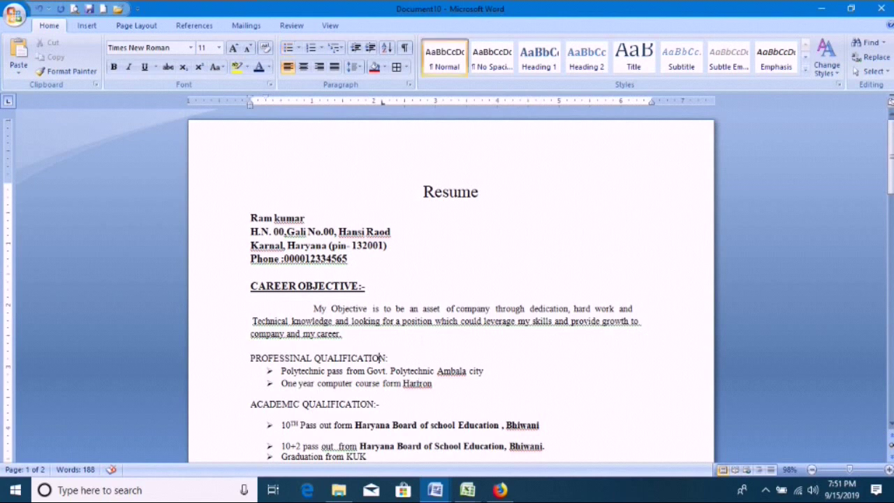
pyautogui.moveTo(389, 357); pyautogui.dragTo(250, 357)
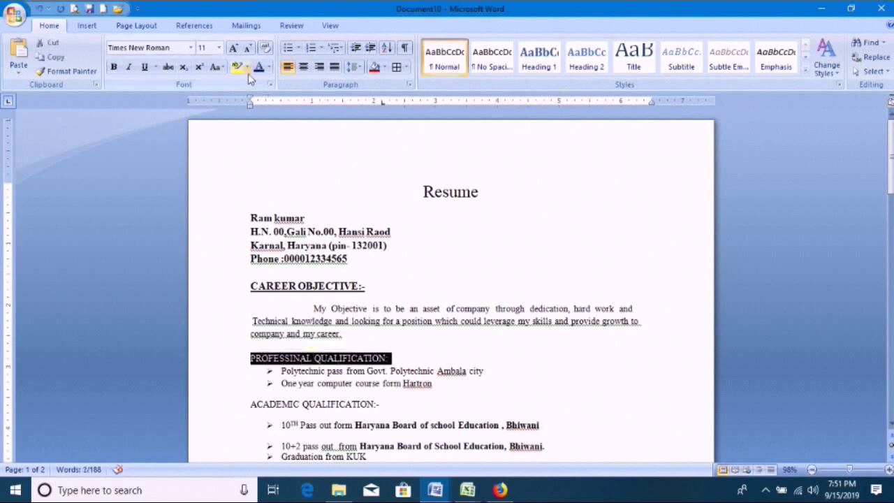
pyautogui.click(326, 287)
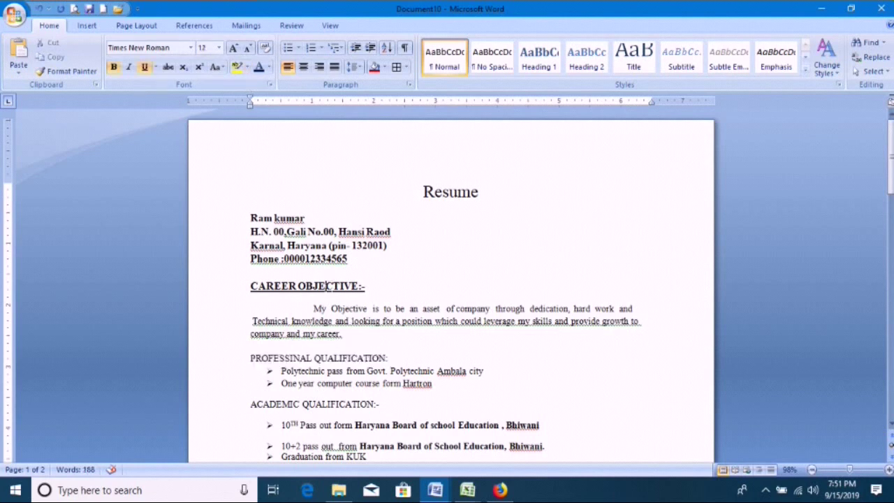
pyautogui.moveTo(389, 358); pyautogui.dragTo(265, 357)
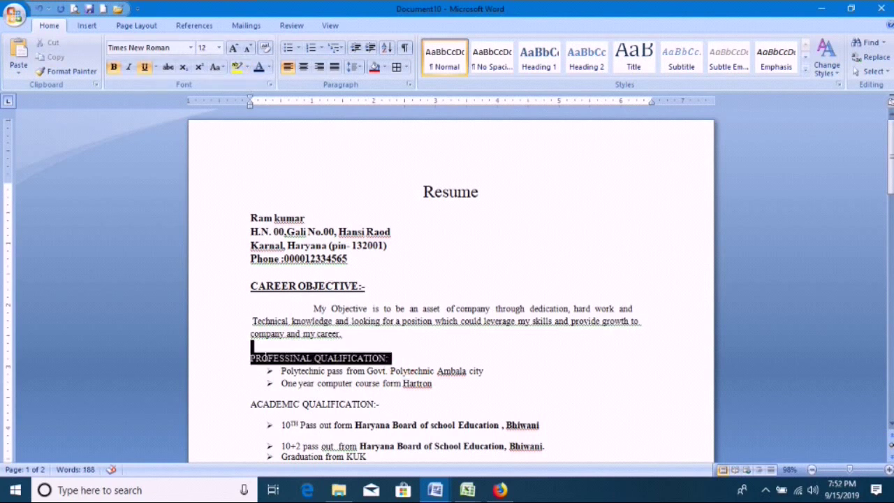
pyautogui.click(389, 358)
pyautogui.moveTo(389, 358); pyautogui.dragTo(250, 357)
# - Grow the heading from 11 to 12 pt, bold and underline it, and add a blank line beneath
pyautogui.click(234, 47)
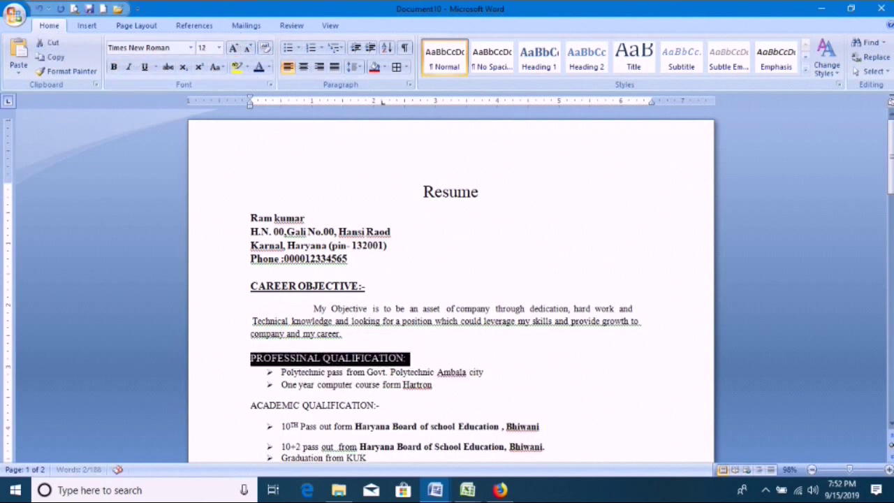
pyautogui.scroll(-1, 447, 279)
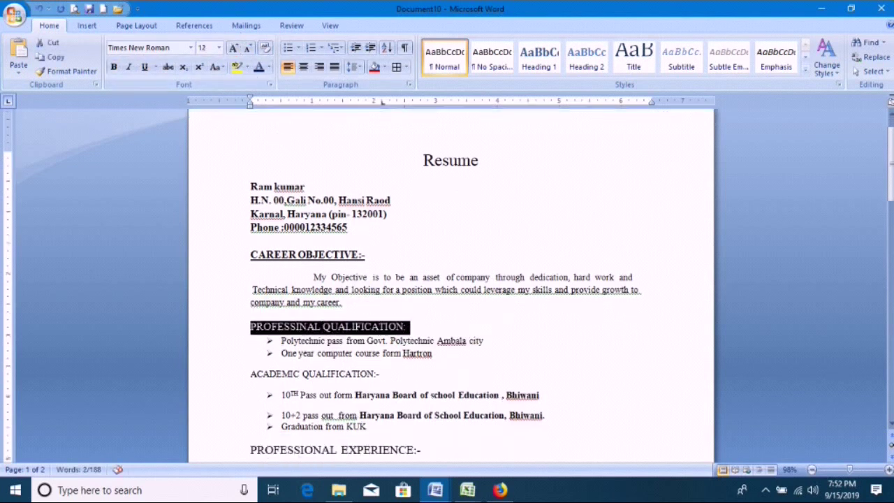
pyautogui.click(113, 67)
pyautogui.click(145, 67)
pyautogui.click(342, 302)
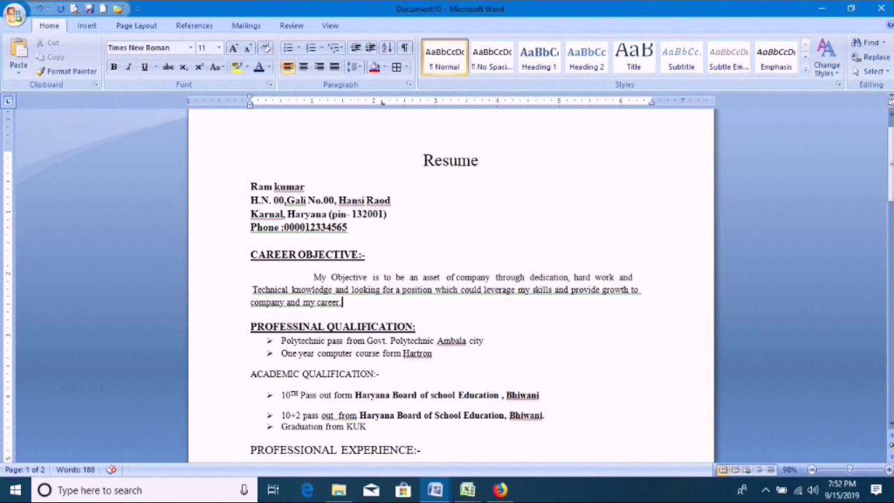
pyautogui.click(417, 326)
pyautogui.press('Return')
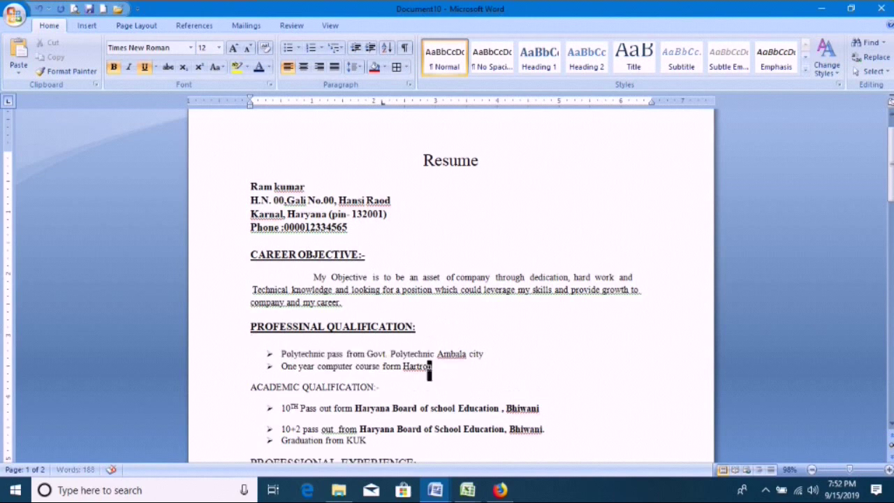
# - Remove the extra space after the three academic qualification lines
pyautogui.moveTo(433, 367); pyautogui.dragTo(253, 341)
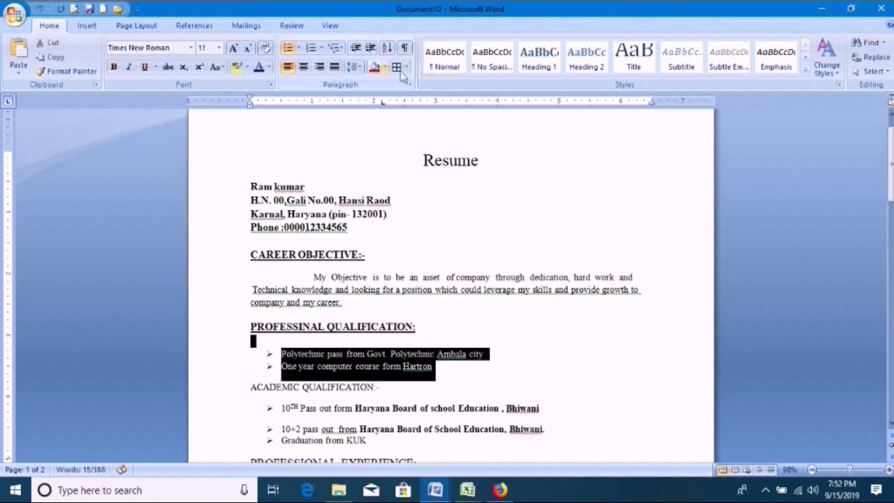
pyautogui.click(355, 67)
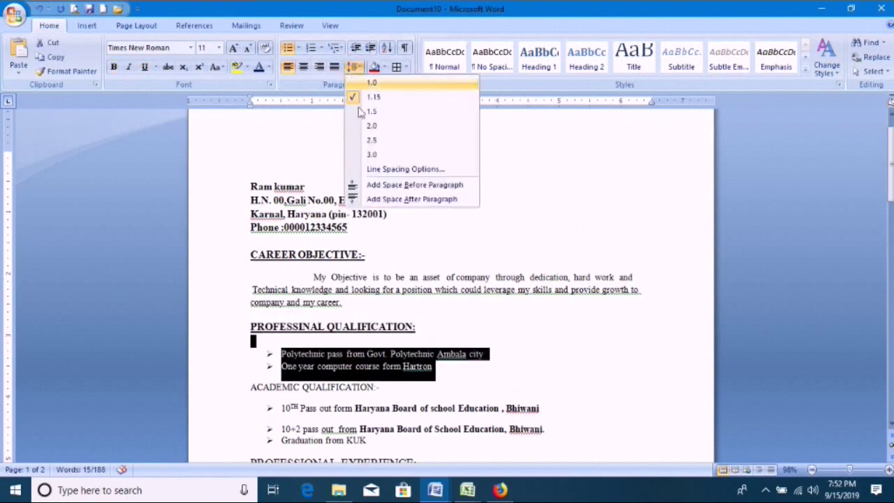
pyautogui.click(541, 256)
pyautogui.scroll(-2, 542, 293)
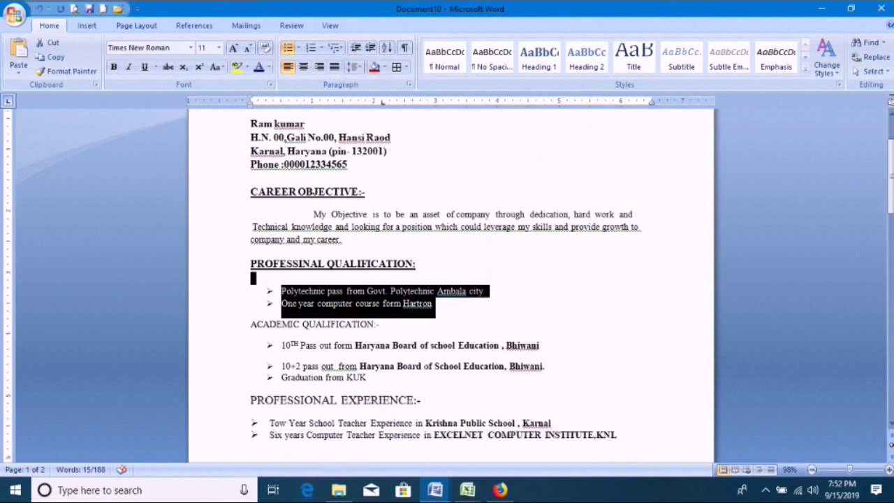
pyautogui.scroll(-2, 520, 305)
pyautogui.click(382, 316)
pyautogui.keyDown('shift'); pyautogui.click(282, 282); pyautogui.keyUp('shift')
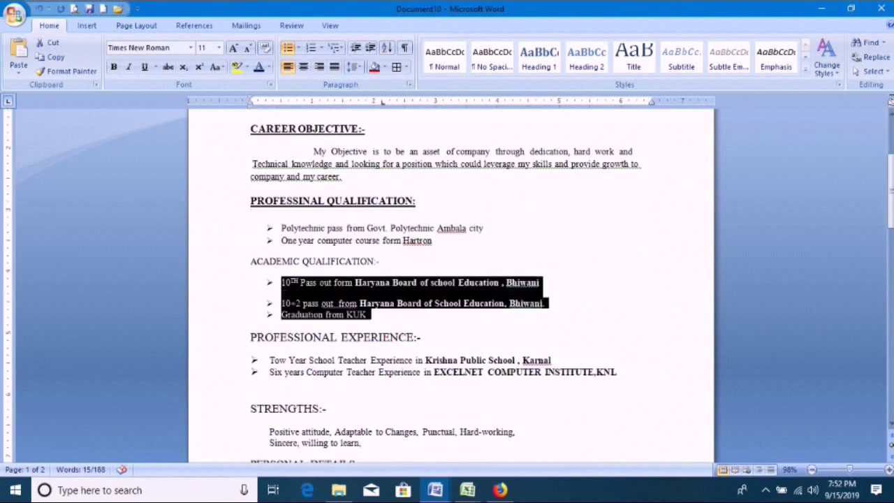
pyautogui.click(351, 68)
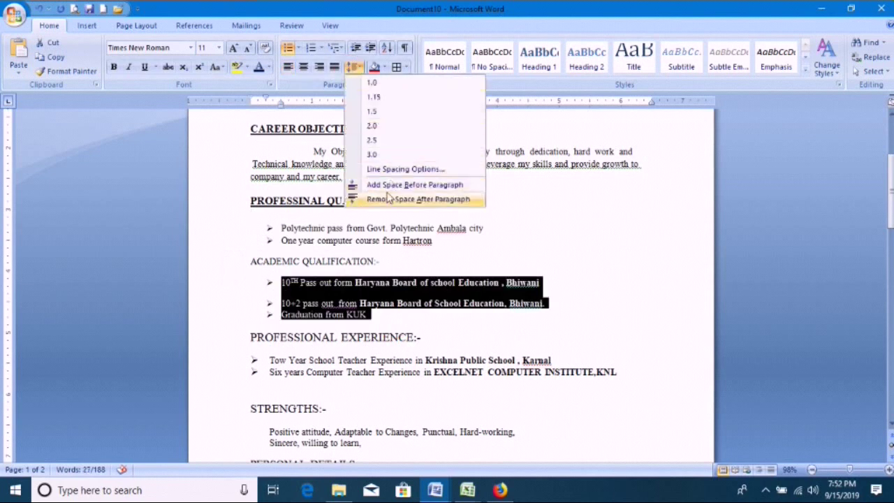
pyautogui.click(390, 198)
# - Enlarge the ACADEMIC QUALIFICATION:- heading to 12 pt
pyautogui.click(251, 315)
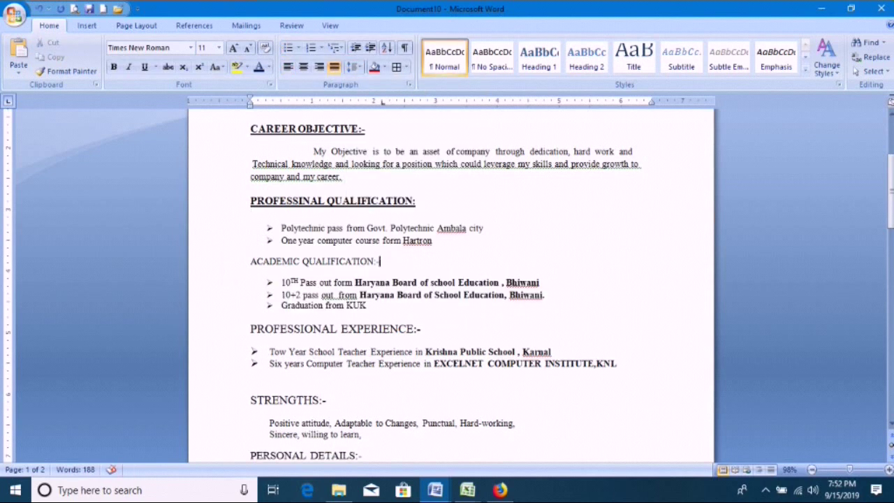
pyautogui.hotkey('shift', 'Home')
pyautogui.click(236, 49)
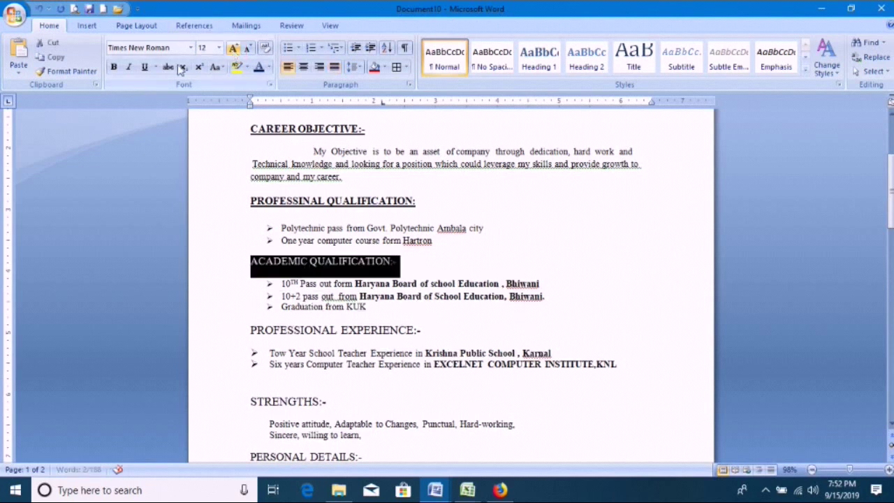
# - Make the ACADEMIC QUALIFICATION:- heading bold and underlined
pyautogui.click(115, 67)
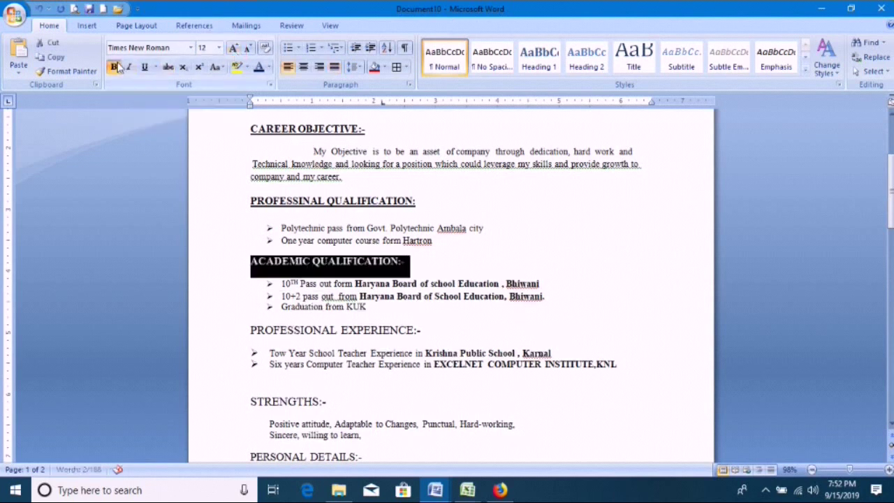
pyautogui.click(144, 67)
pyautogui.click(454, 273)
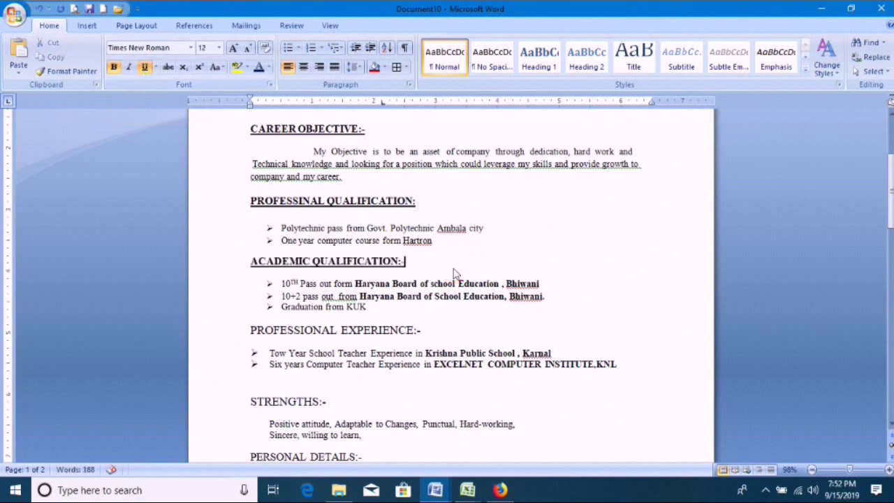
# - Make the PROFESSIONAL EXPERIENCE:- heading bold and underlined, then check its formatting
pyautogui.scroll(-2, 455, 273)
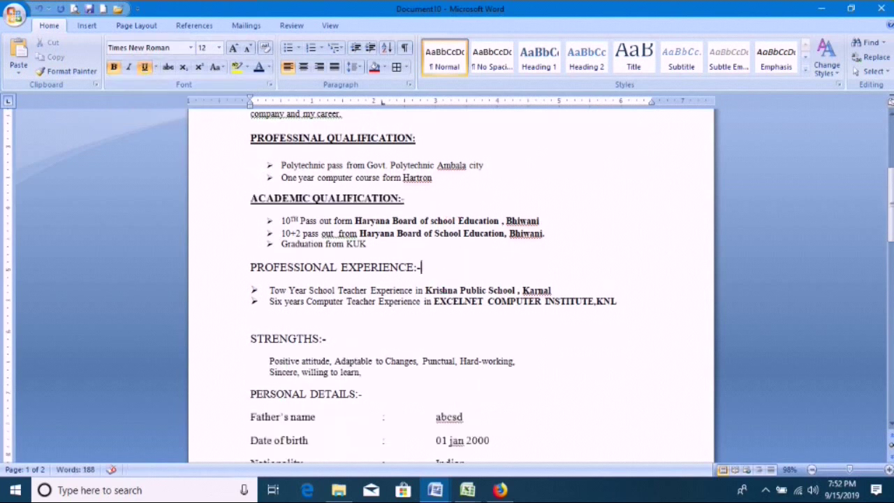
pyautogui.hotkey('shift', 'Home')
pyautogui.click(143, 67)
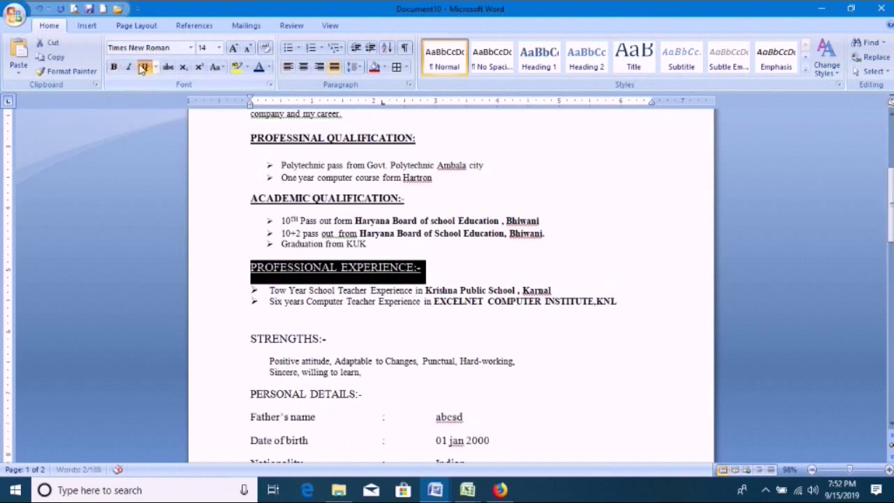
pyautogui.click(113, 67)
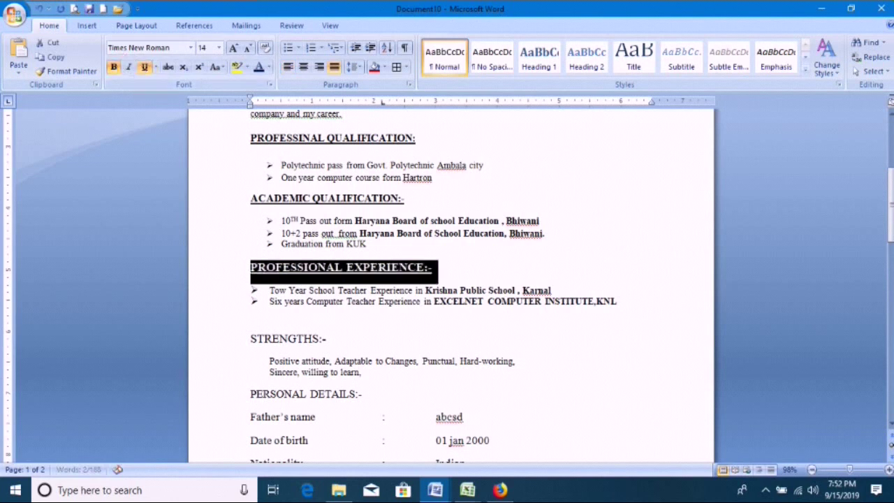
pyautogui.click(480, 273)
pyautogui.scroll(-2, 480, 273)
pyautogui.scroll(-1, 480, 273)
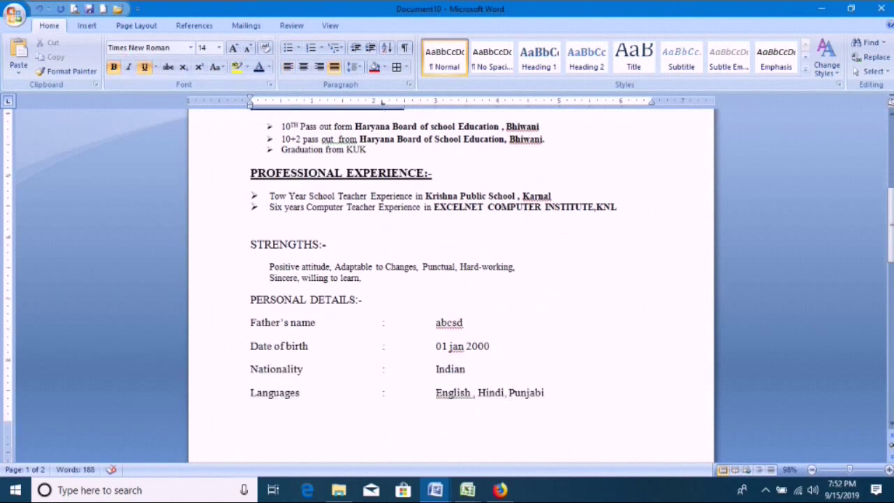
pyautogui.moveTo(359, 253); pyautogui.dragTo(268, 246)
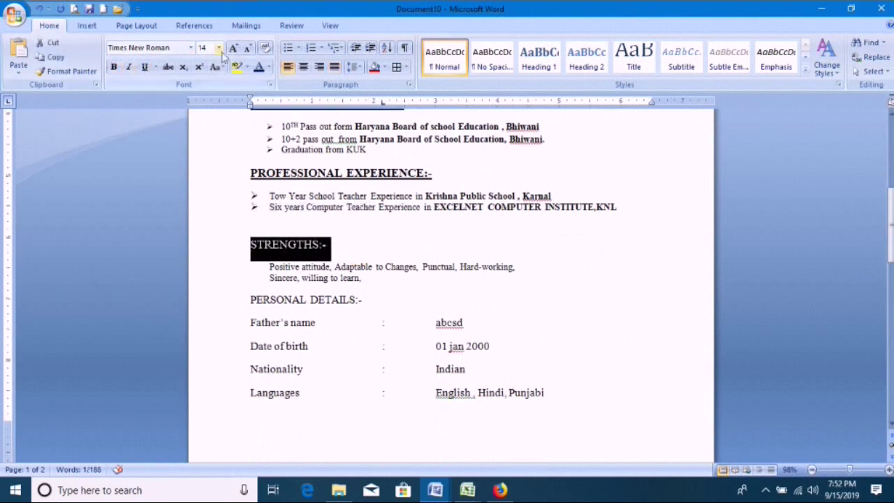
pyautogui.click(371, 172)
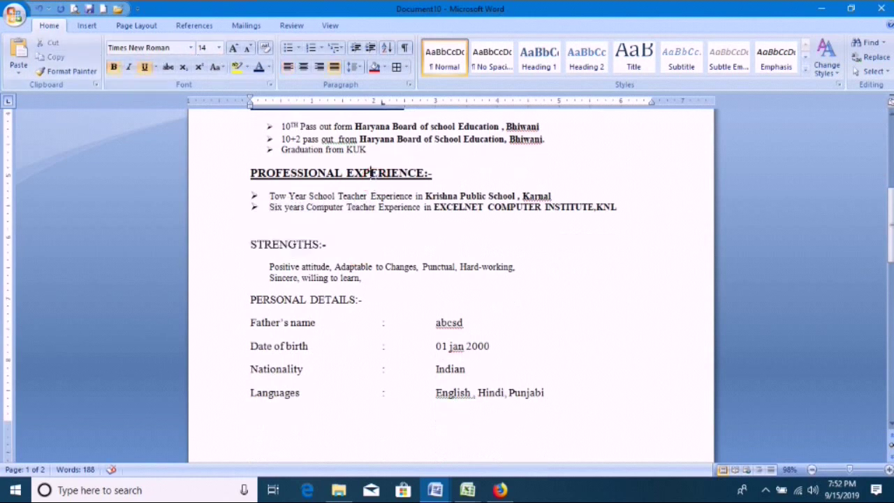
# - Compare heading sizes and set the CAREER OBJECTIVE:- heading to 14 pt
pyautogui.scroll(4, 388, 173)
pyautogui.scroll(3, 388, 174)
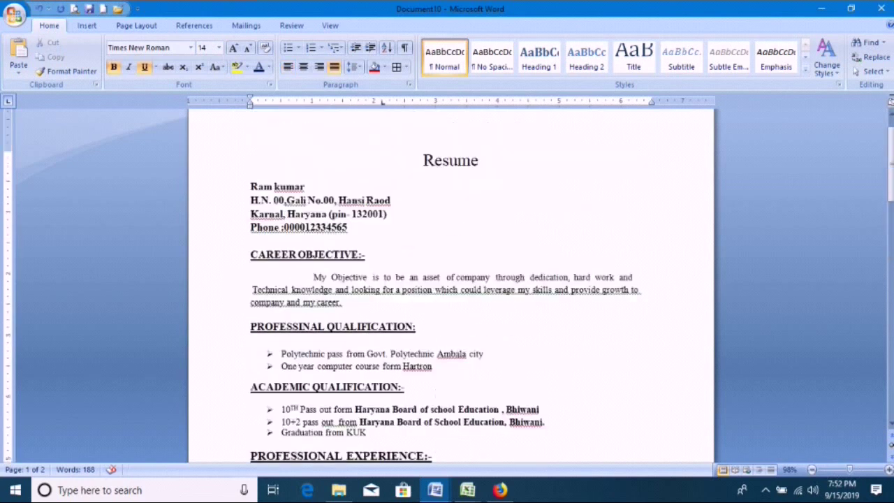
pyautogui.click(335, 254)
pyautogui.scroll(-3, 451, 286)
pyautogui.click(363, 361)
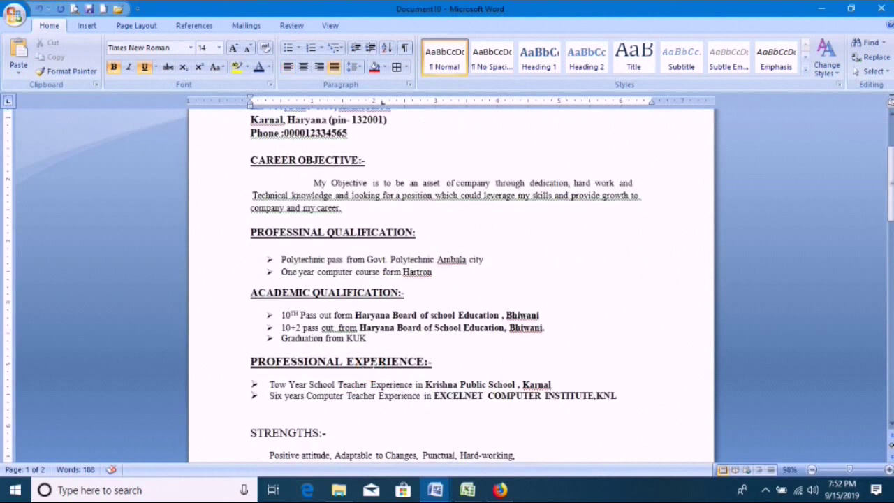
pyautogui.scroll(2, 363, 294)
pyautogui.tripleClick(363, 223)
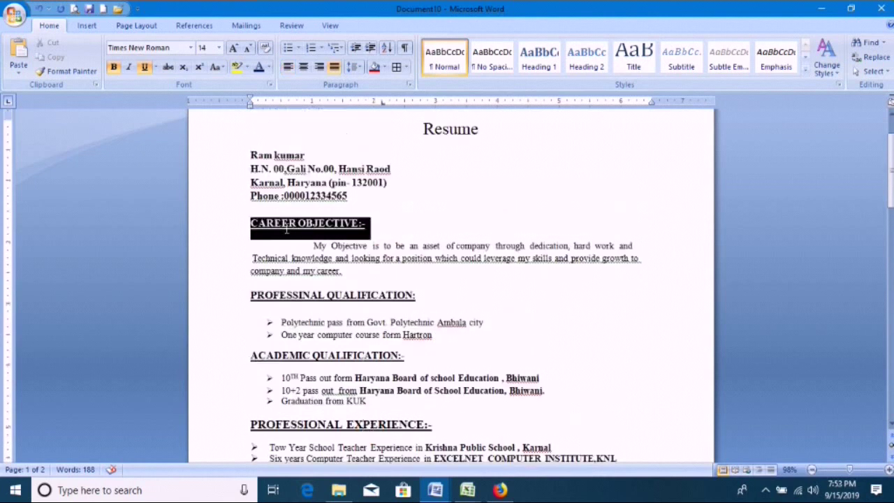
pyautogui.click(219, 48)
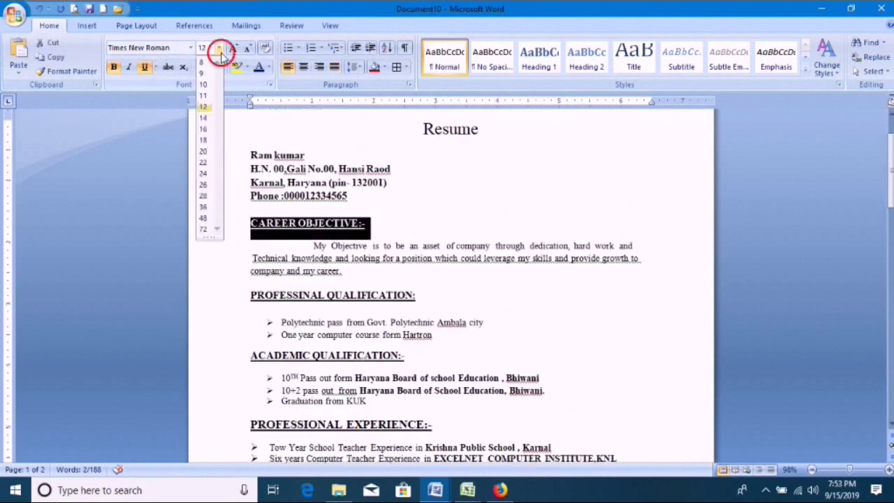
pyautogui.click(202, 118)
# - Set the PROFESSINAL QUALIFICATION: and ACADEMIC QUALIFICATION:- headings to 14 pt
pyautogui.click(407, 297)
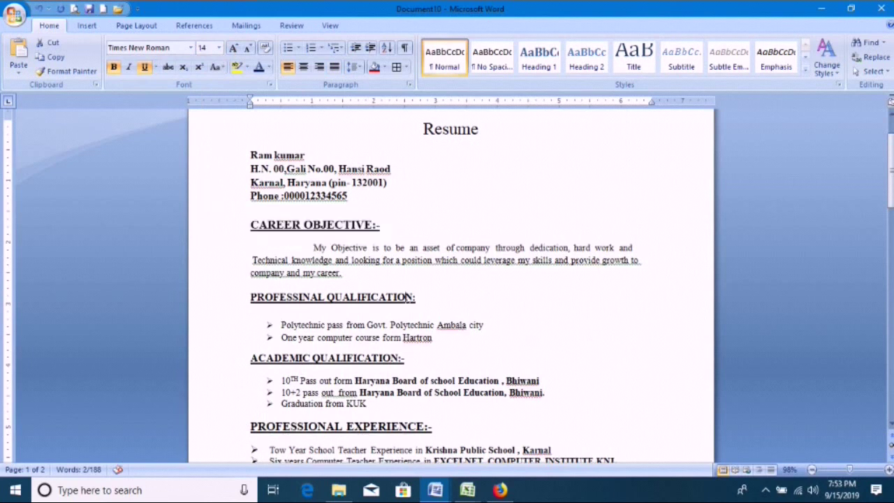
pyautogui.moveTo(417, 298); pyautogui.dragTo(292, 297)
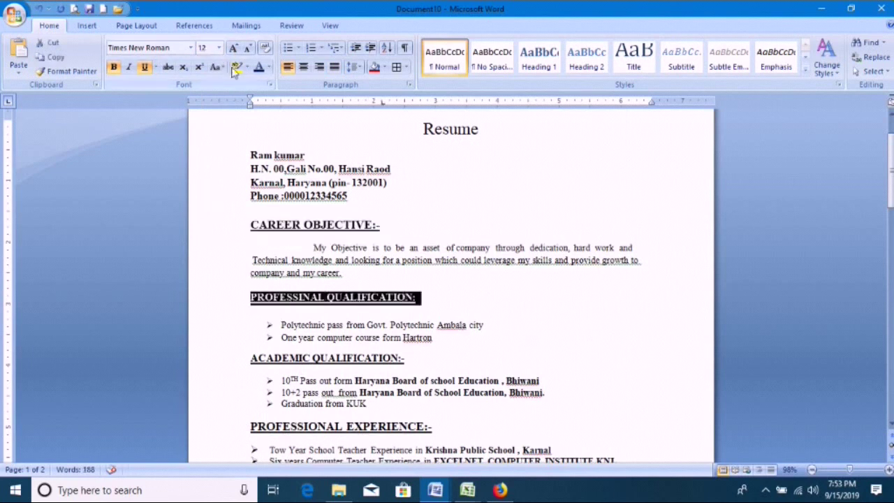
pyautogui.click(218, 47)
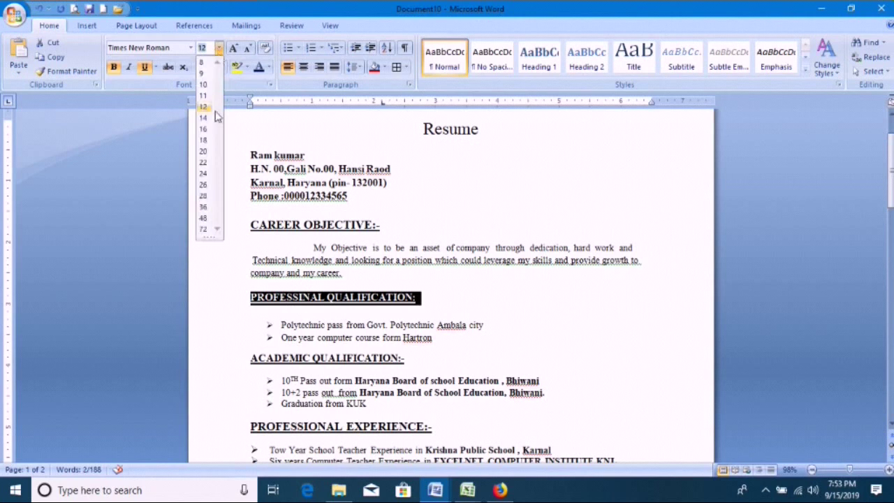
pyautogui.click(202, 117)
pyautogui.scroll(-1, 347, 267)
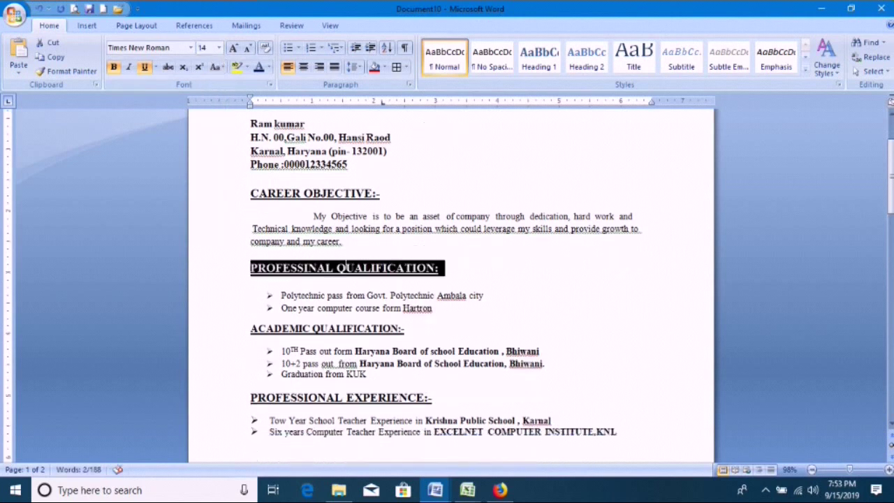
pyautogui.scroll(-1, 450, 279)
pyautogui.moveTo(405, 297); pyautogui.dragTo(300, 300)
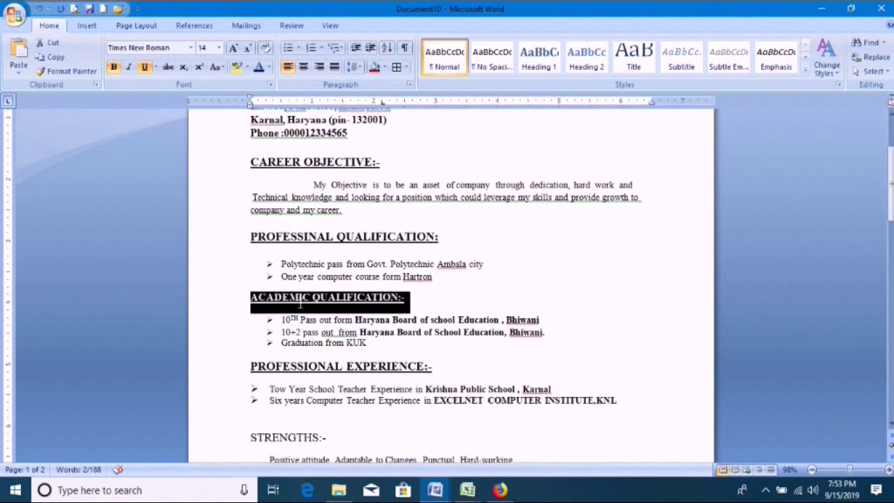
pyautogui.click(219, 47)
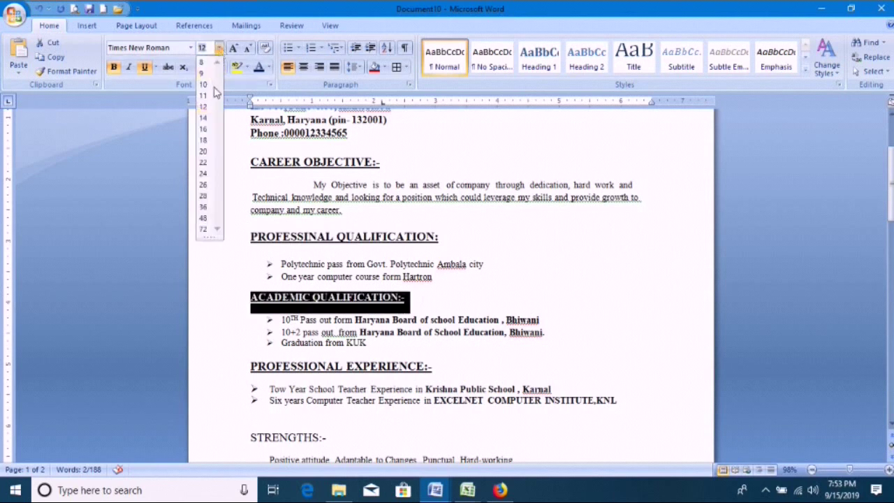
pyautogui.click(206, 121)
pyautogui.scroll(-2, 450, 279)
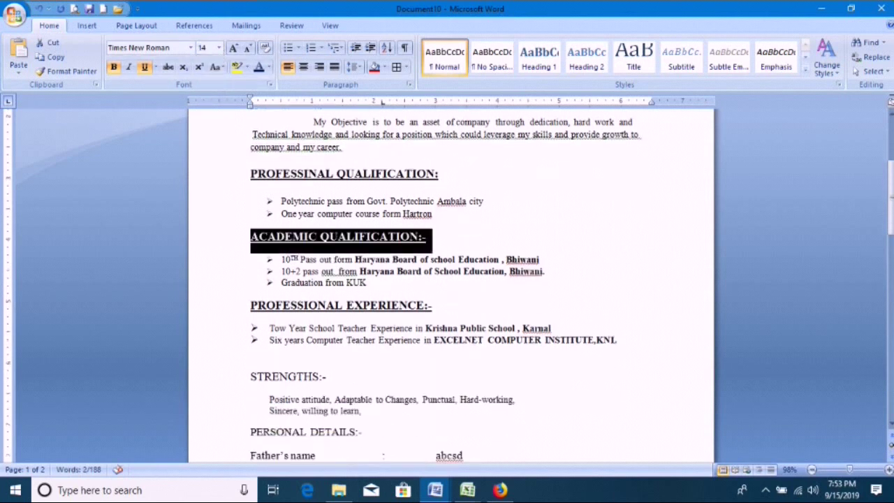
pyautogui.click(326, 305)
pyautogui.scroll(-2, 326, 306)
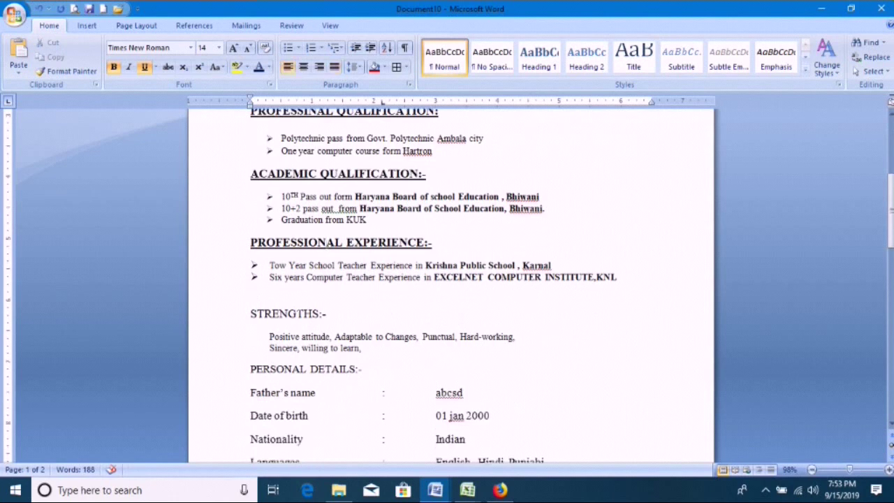
# - Delete the extra blank lines below the experience list, keeping one above STRENGTHS:-
pyautogui.press('Delete')
pyautogui.press('Delete')
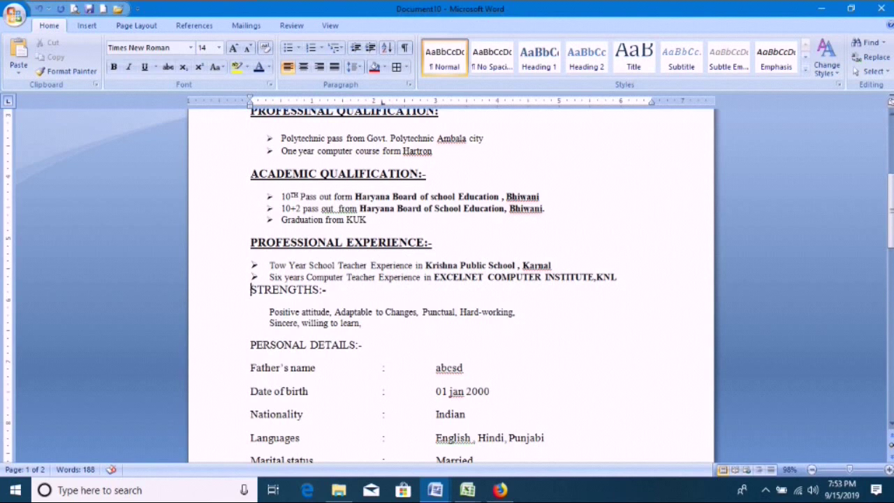
pyautogui.hotkey('ctrl', 'z')
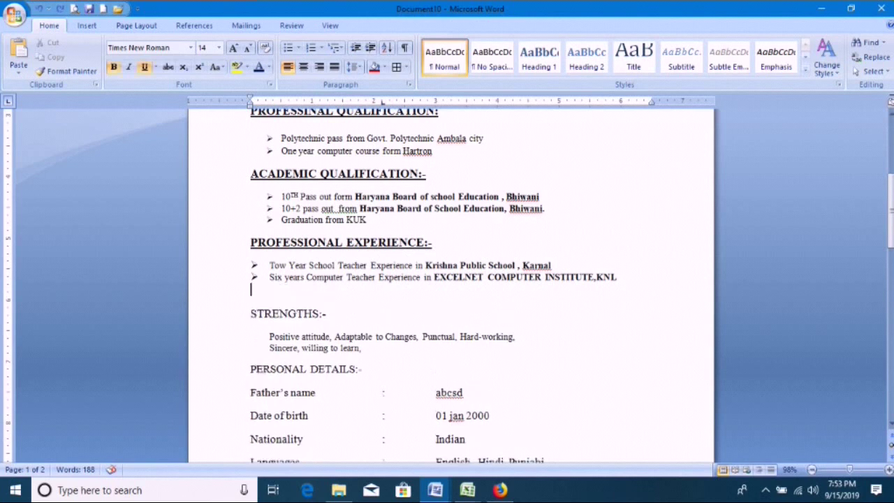
pyautogui.rightClick(290, 288)
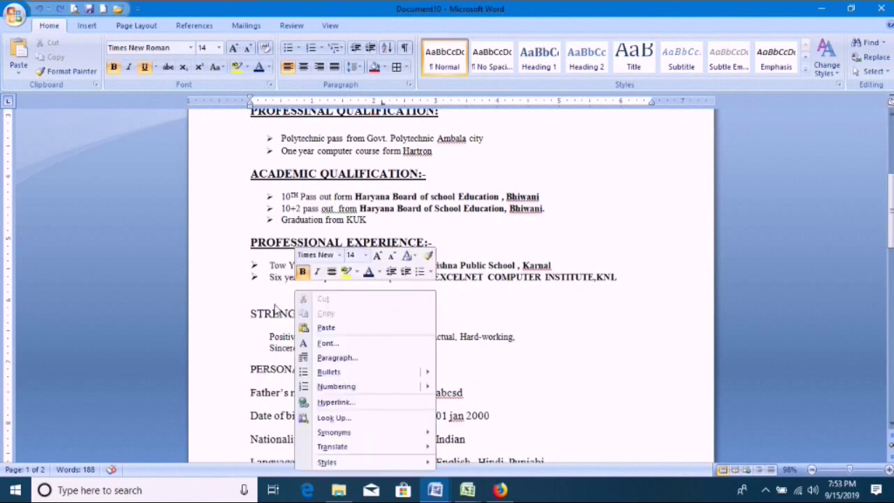
pyautogui.press('Escape')
# - Remove the space after the blank line and STRENGTHS:- heading
pyautogui.keyDown('shift'); pyautogui.click(326, 314); pyautogui.keyUp('shift')
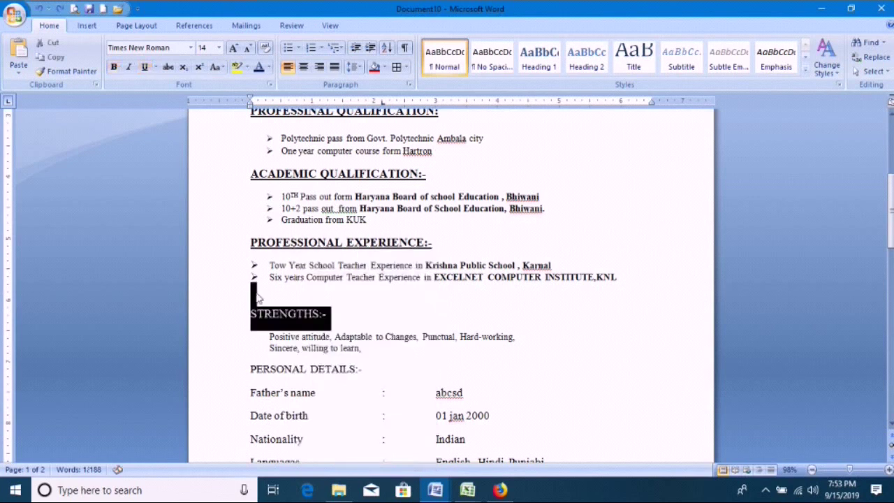
pyautogui.rightClick(255, 292)
pyautogui.click(354, 68)
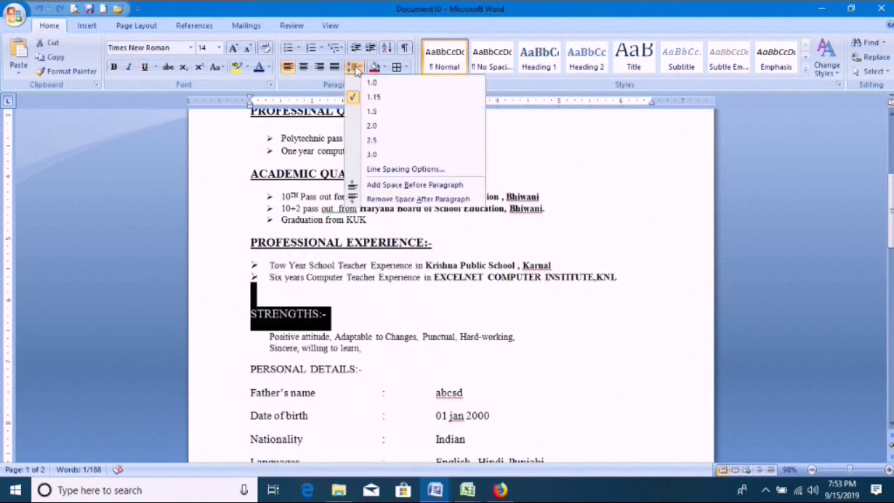
pyautogui.click(394, 200)
# - Make STRENGTHS:- bold and underlined, then check the Strengths paragraph's font size
pyautogui.click(328, 305)
pyautogui.moveTo(328, 306); pyautogui.dragTo(250, 306)
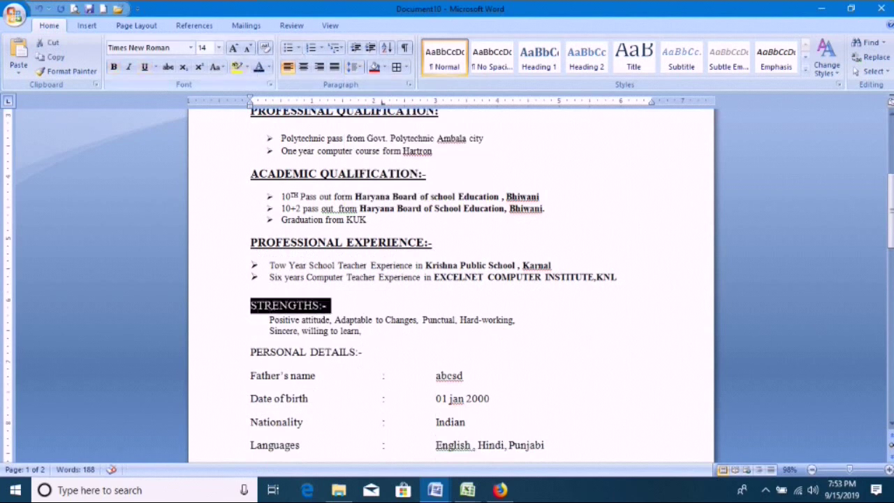
pyautogui.click(113, 67)
pyautogui.click(144, 67)
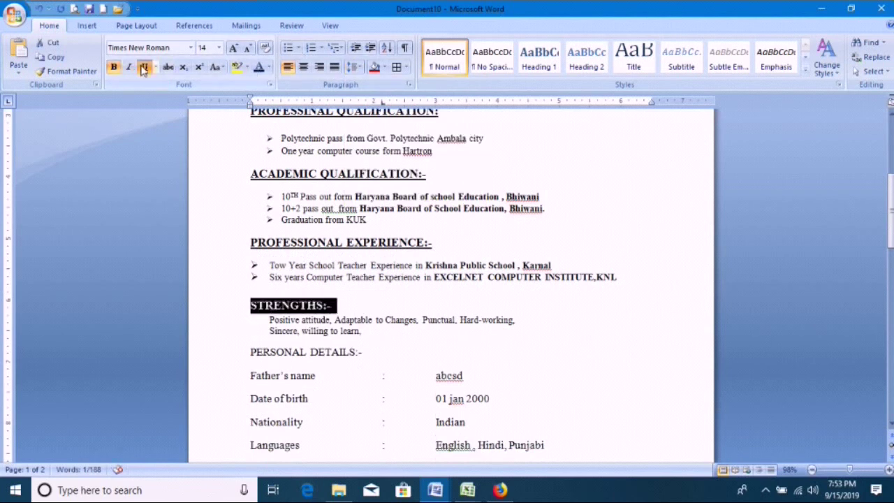
pyautogui.press('Up')
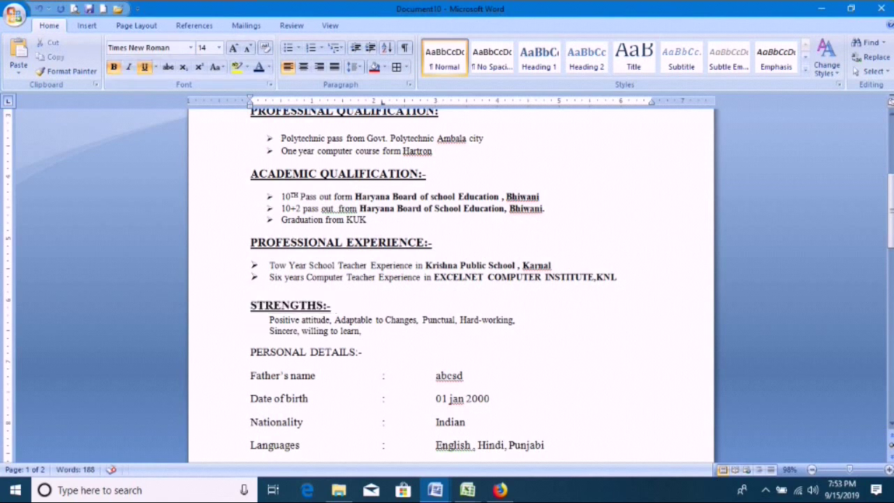
pyautogui.scroll(1, 447, 279)
pyautogui.scroll(2, 447, 280)
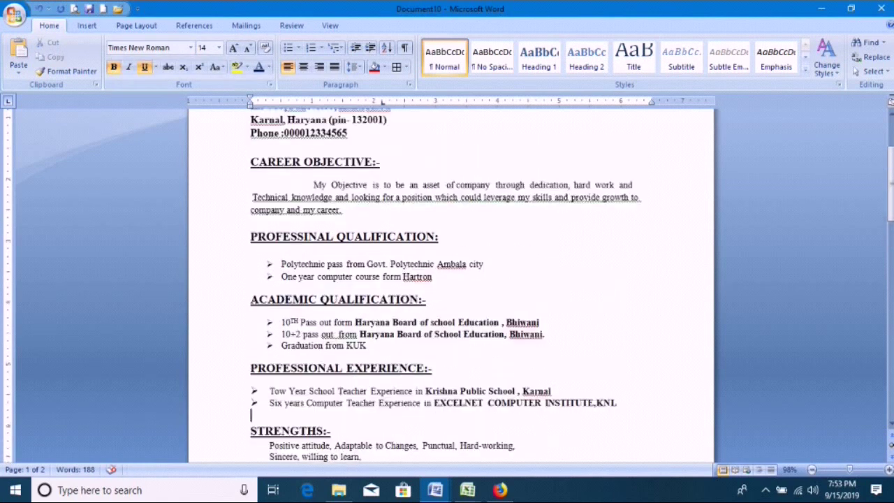
pyautogui.scroll(-3, 447, 279)
pyautogui.scroll(-1, 446, 280)
pyautogui.scroll(-1, 446, 279)
pyautogui.click(395, 257)
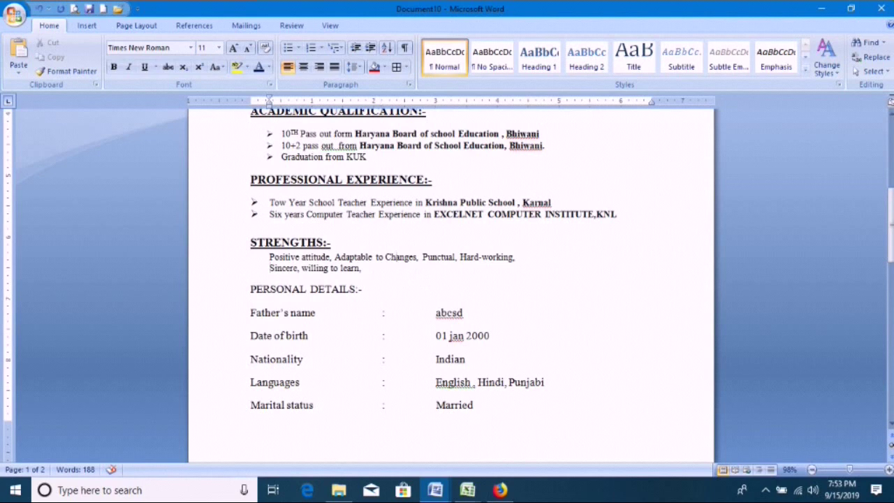
# - Join the strengths onto one line with blank lines around it, and give it an arrow bullet
pyautogui.press('Delete')
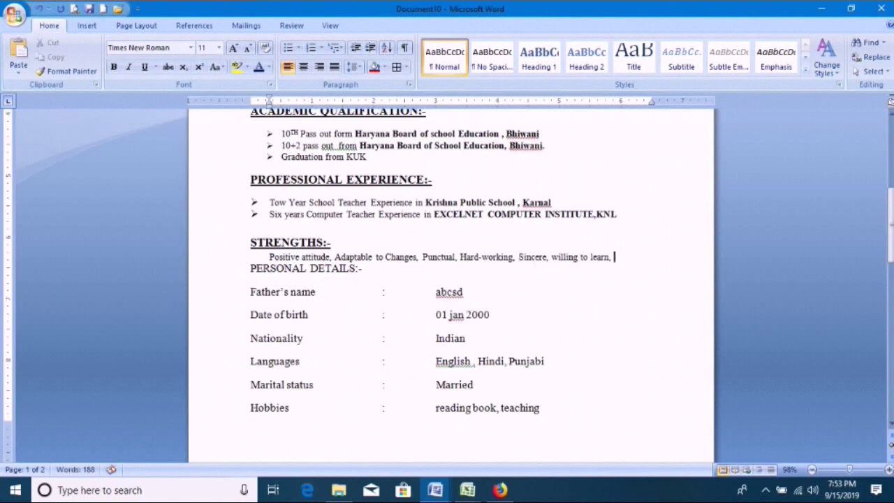
pyautogui.press('Return')
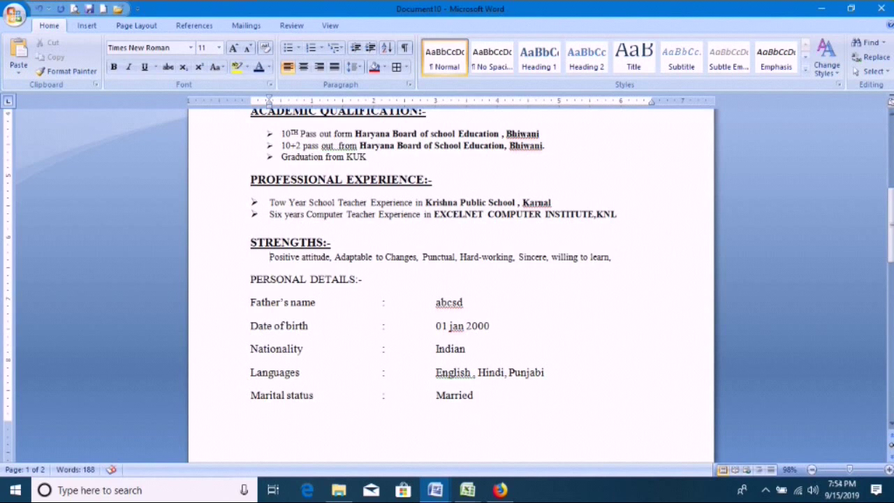
pyautogui.press('Return')
pyautogui.press('End')
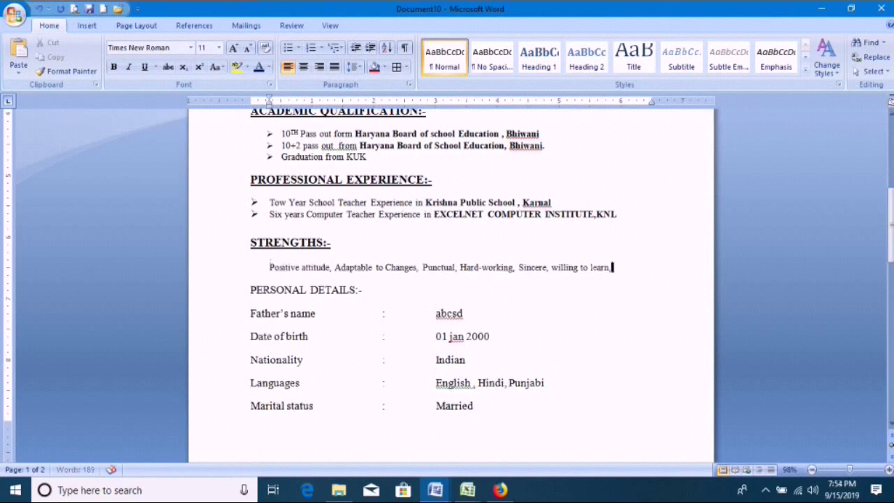
pyautogui.hotkey('shift', 'Home')
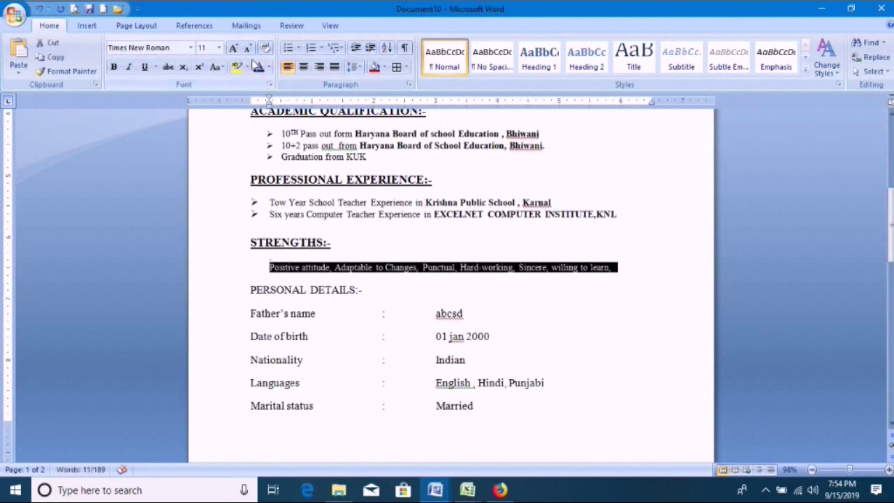
pyautogui.click(331, 135)
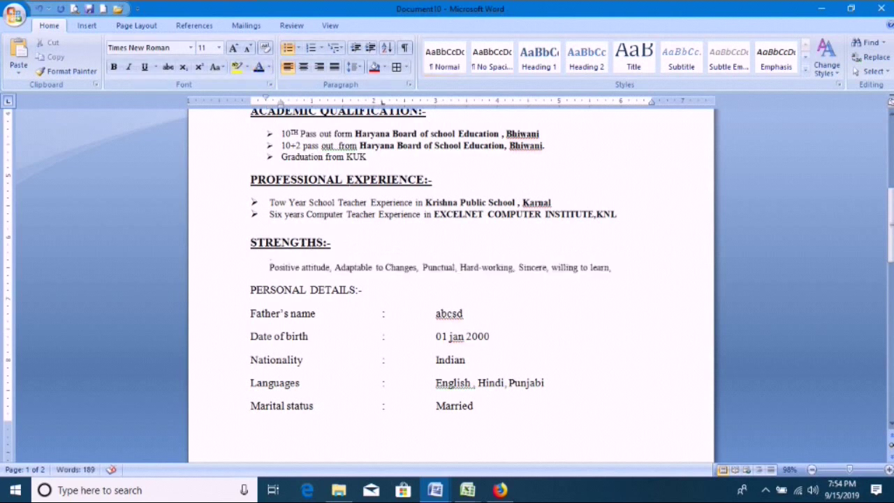
pyautogui.click(412, 202)
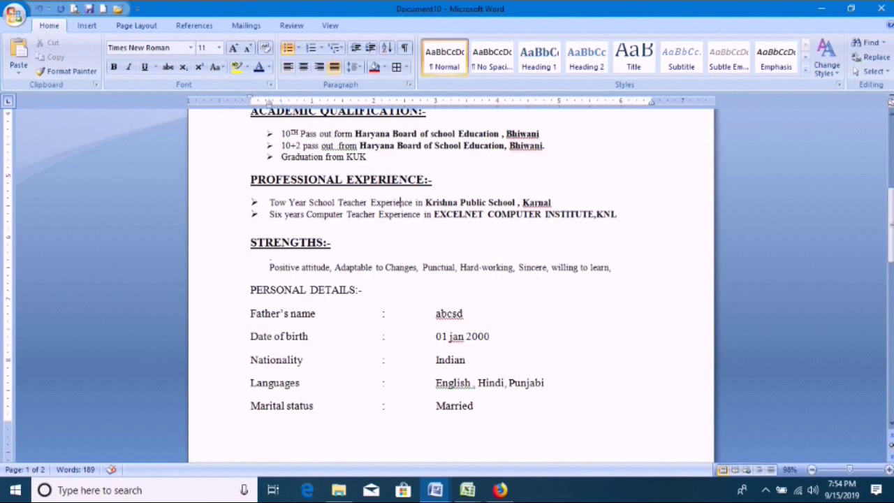
pyautogui.moveTo(616, 268); pyautogui.dragTo(270, 268)
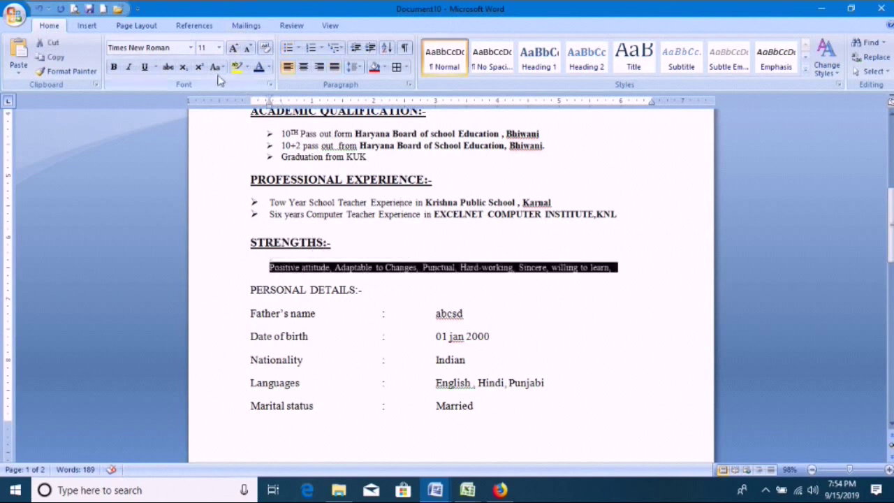
pyautogui.click(298, 47)
pyautogui.click(294, 86)
# - Make the PERSONAL DETAILS:- heading 14 pt, bold and underlined
pyautogui.click(362, 289)
pyautogui.moveTo(363, 289); pyautogui.dragTo(251, 290)
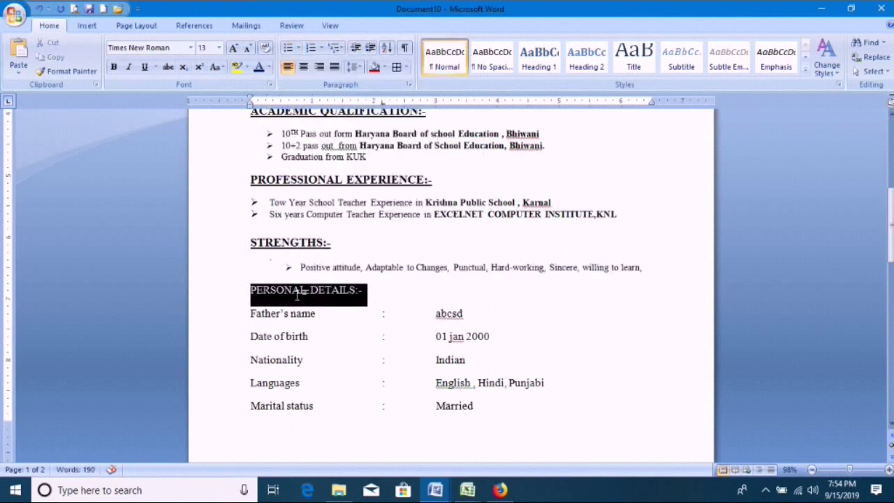
pyautogui.click(219, 47)
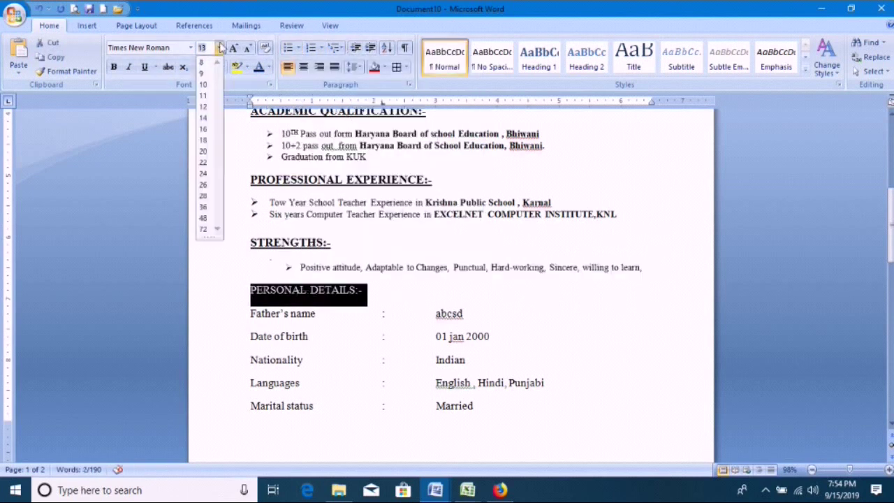
pyautogui.click(204, 117)
pyautogui.click(113, 67)
pyautogui.click(143, 67)
pyautogui.click(431, 267)
# - Remove the extra space after paragraphs from the personal details rows
pyautogui.scroll(-3, 451, 279)
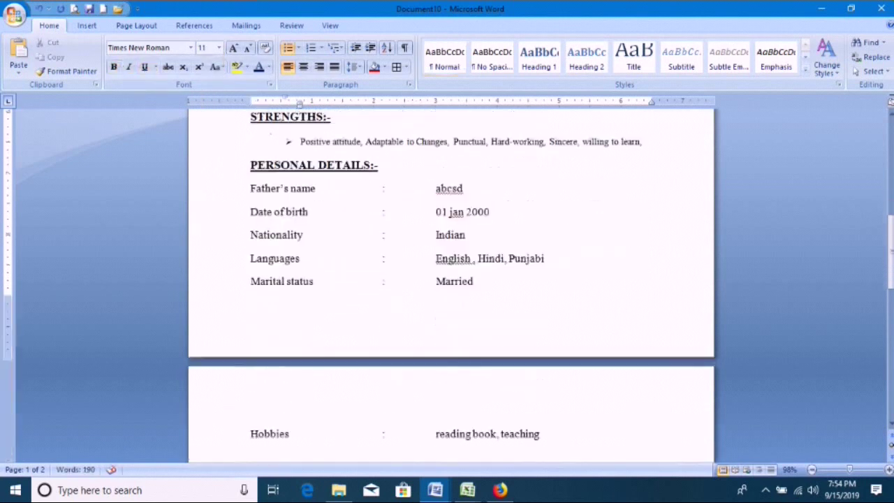
pyautogui.scroll(-3, 451, 279)
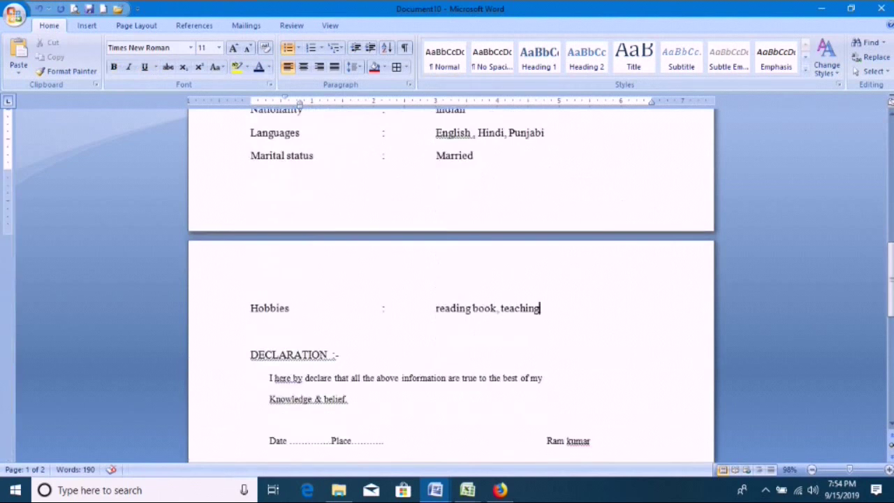
pyautogui.moveTo(541, 308); pyautogui.dragTo(264, 258)
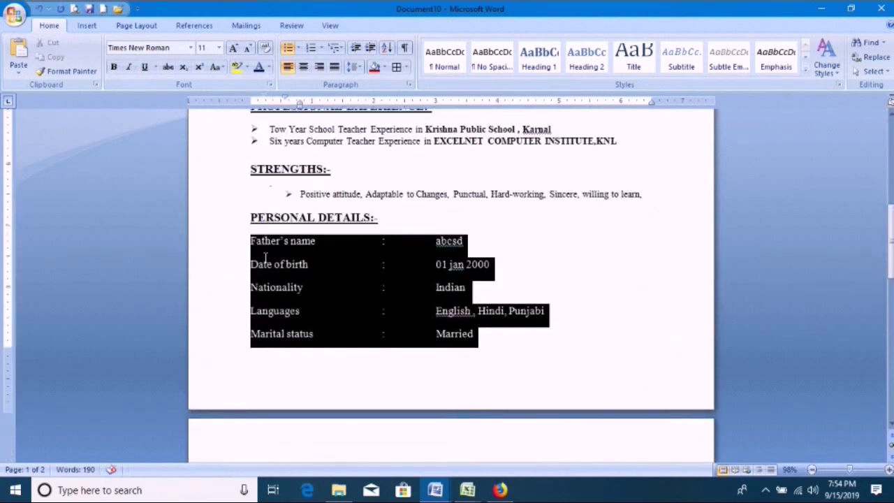
pyautogui.click(355, 67)
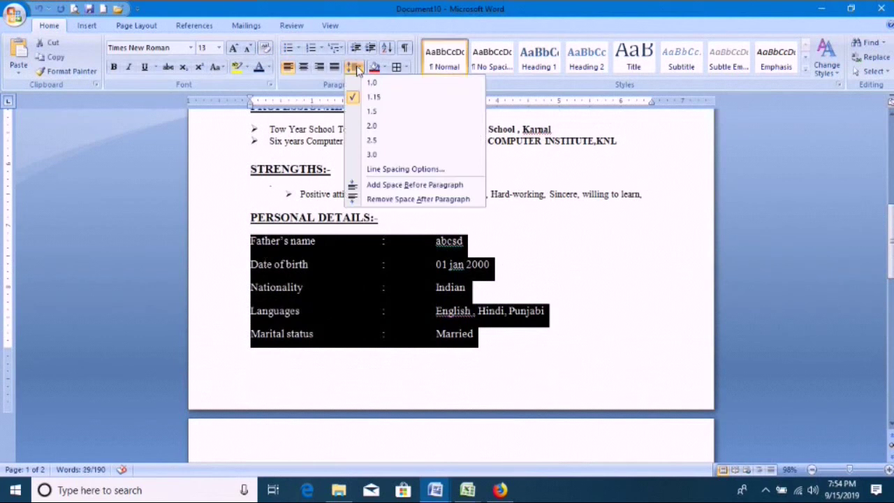
pyautogui.click(371, 201)
pyautogui.click(466, 270)
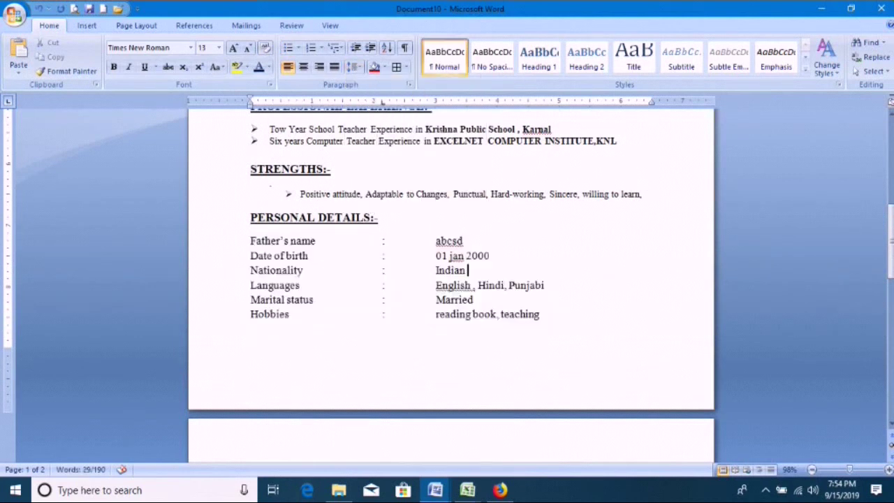
# - Remove the space after paragraphs from the Declaration lines and return to the document top
pyautogui.scroll(-3, 466, 270)
pyautogui.scroll(-1, 452, 279)
pyautogui.scroll(-2, 451, 279)
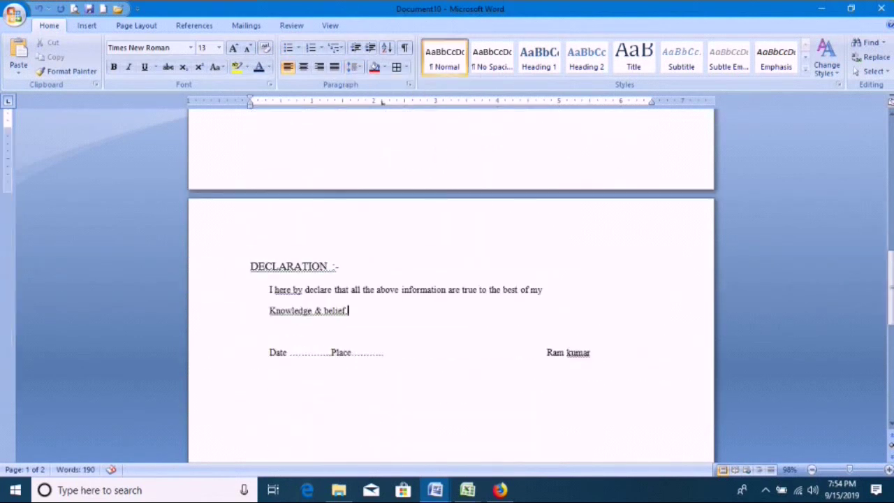
pyautogui.moveTo(349, 310); pyautogui.dragTo(300, 269)
pyautogui.click(355, 67)
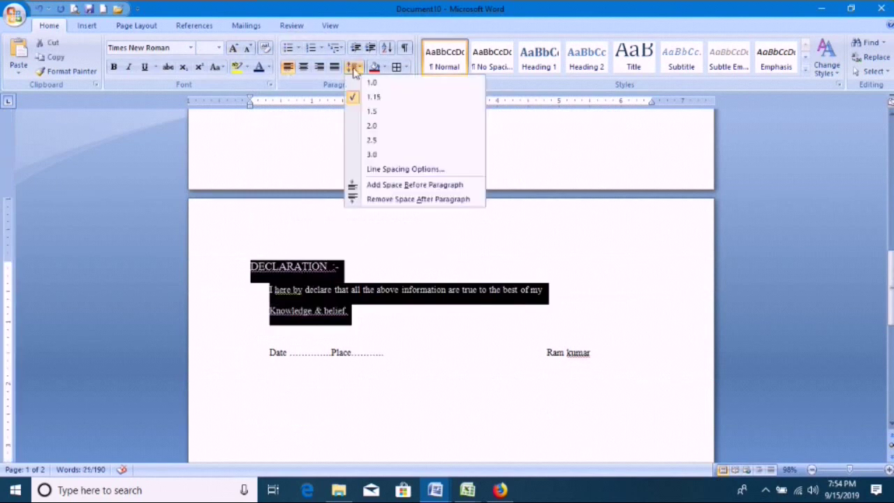
pyautogui.click(387, 200)
pyautogui.click(417, 266)
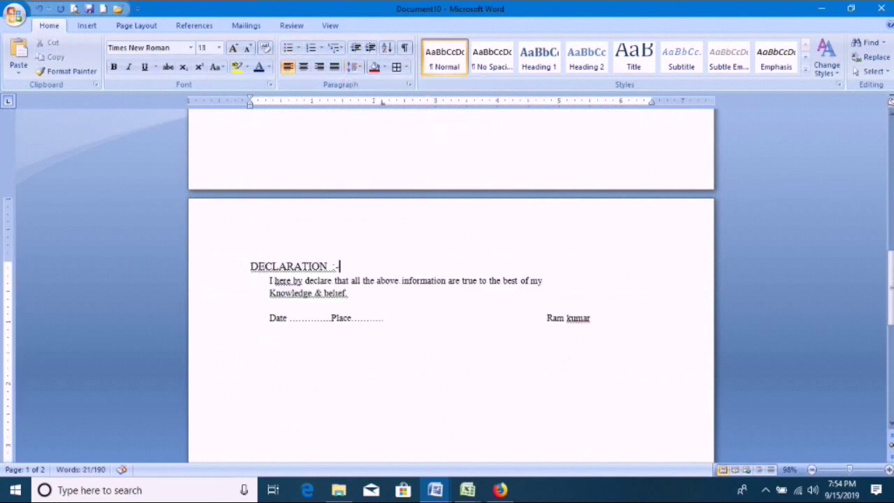
pyautogui.hotkey('ctrl', 'Home')
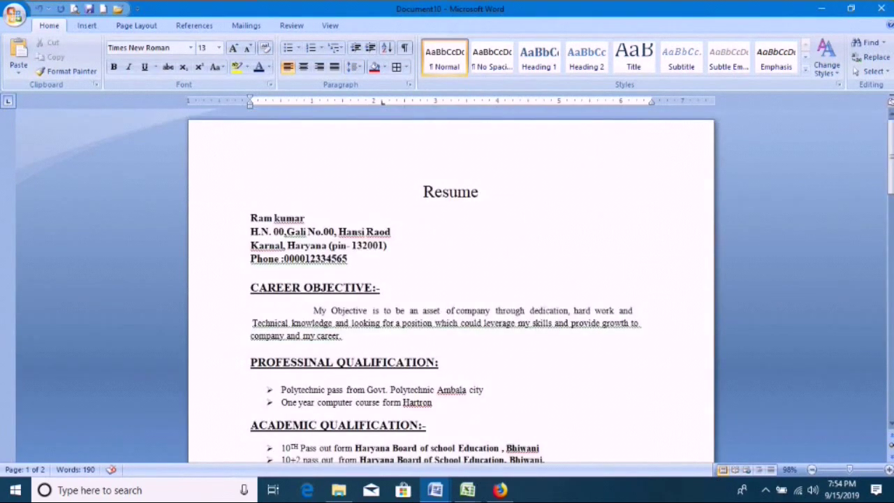
# - Set custom page margins with the top lowered to 0.3 inch and the bottom to 0.9 inch
pyautogui.click(188, 26)
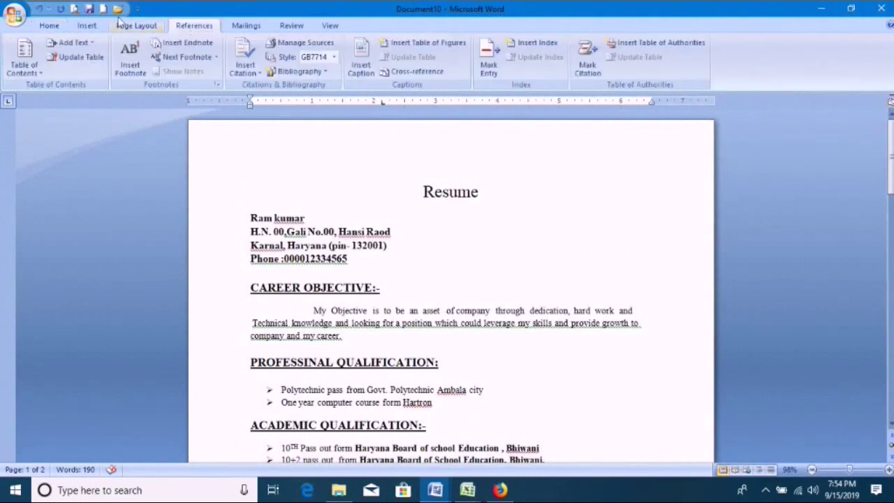
pyautogui.click(136, 26)
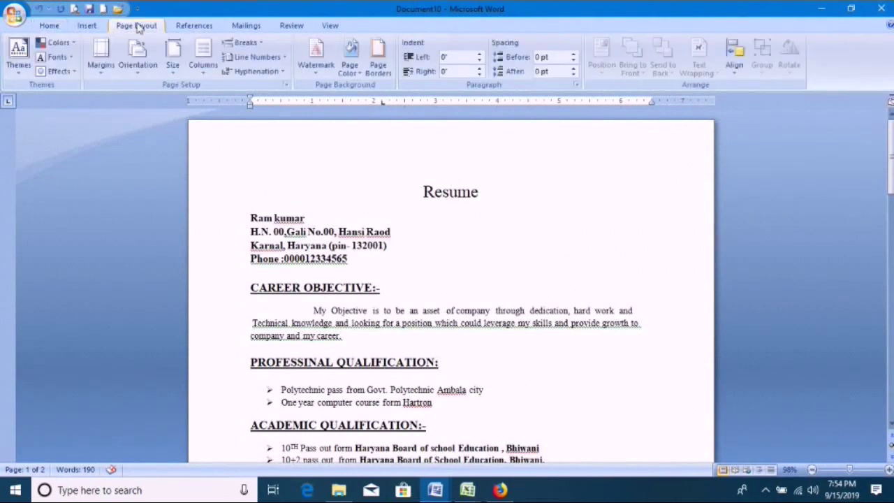
pyautogui.click(101, 58)
pyautogui.click(136, 363)
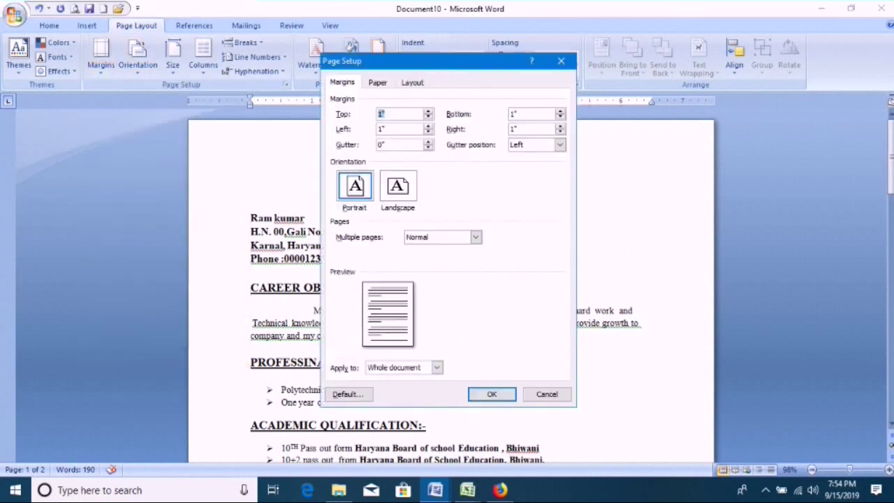
pyautogui.write('0.3')
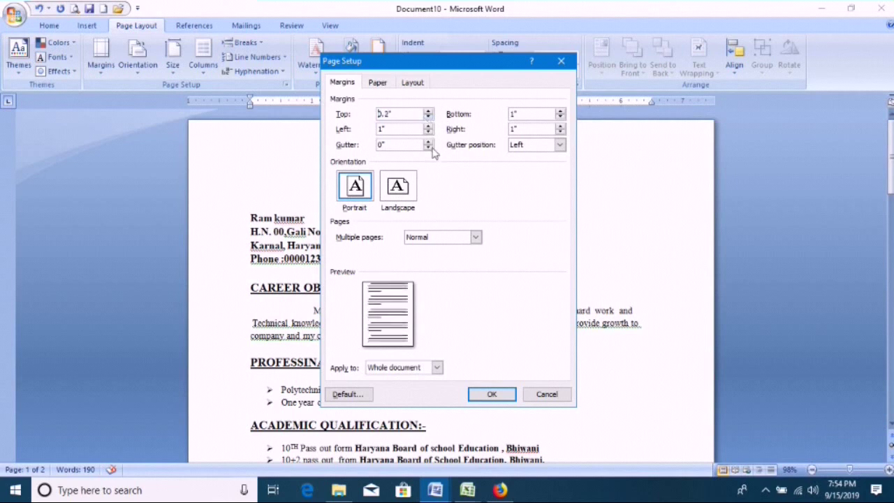
pyautogui.click(560, 116)
pyautogui.click(504, 393)
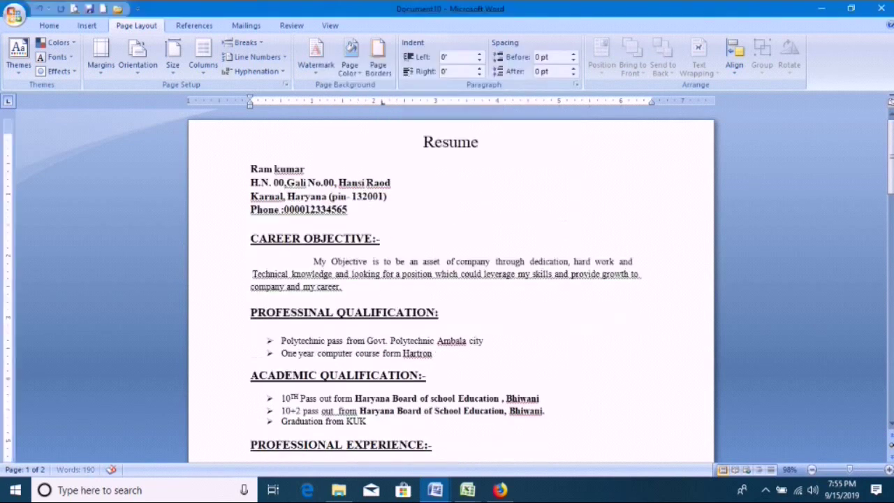
pyautogui.click(433, 354)
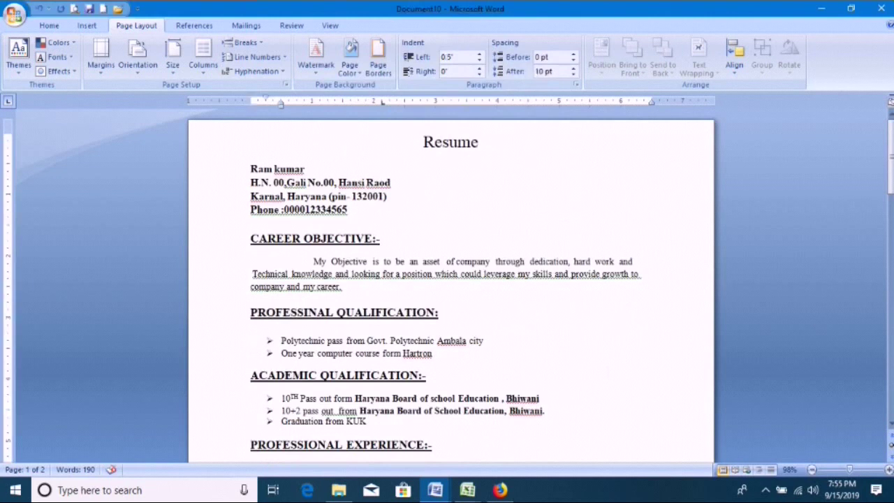
pyautogui.scroll(-4, 606, 365)
pyautogui.scroll(-5, 605, 366)
pyautogui.scroll(-3, 605, 365)
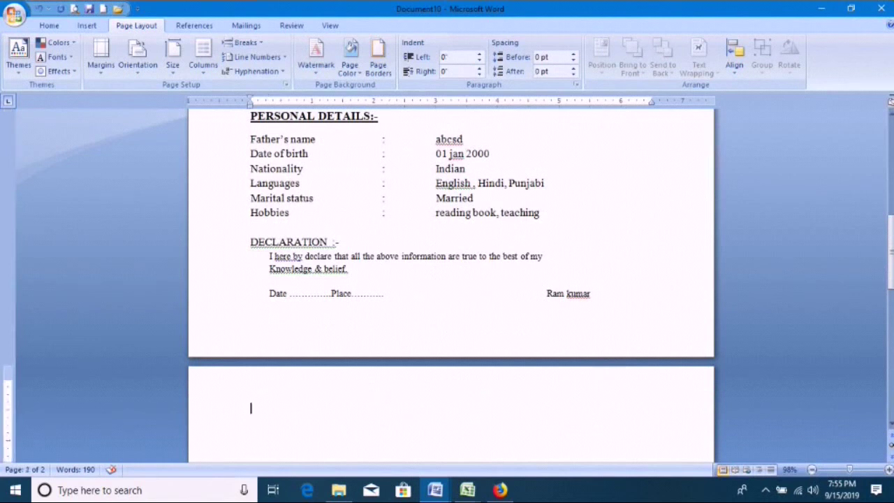
# - Delete the empty second page below the Date/Place line
pyautogui.click(251, 326)
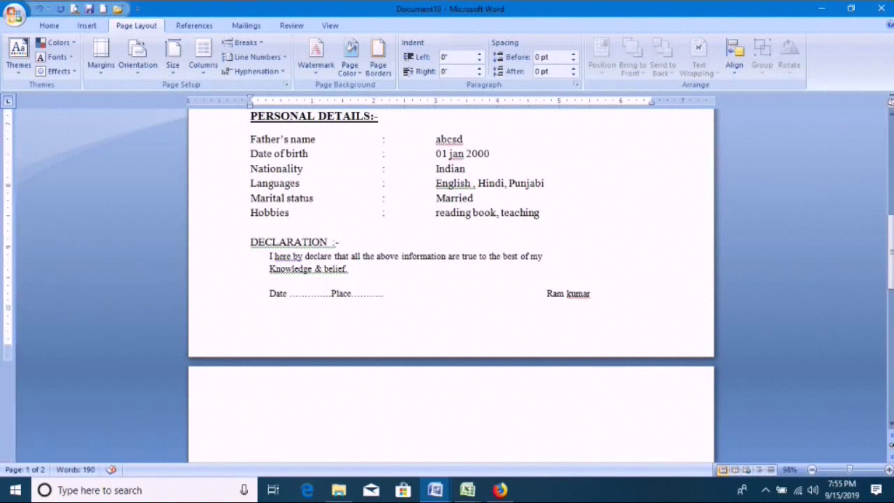
pyautogui.press('Down')
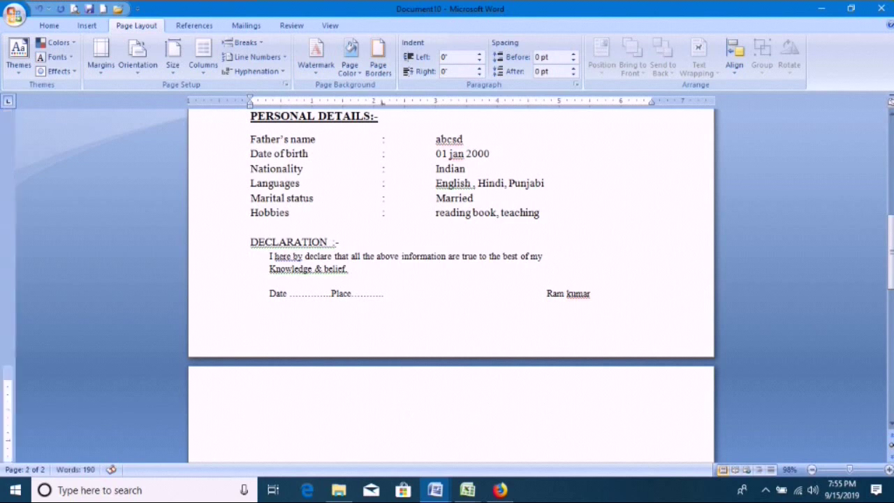
pyautogui.press('BackSpace')
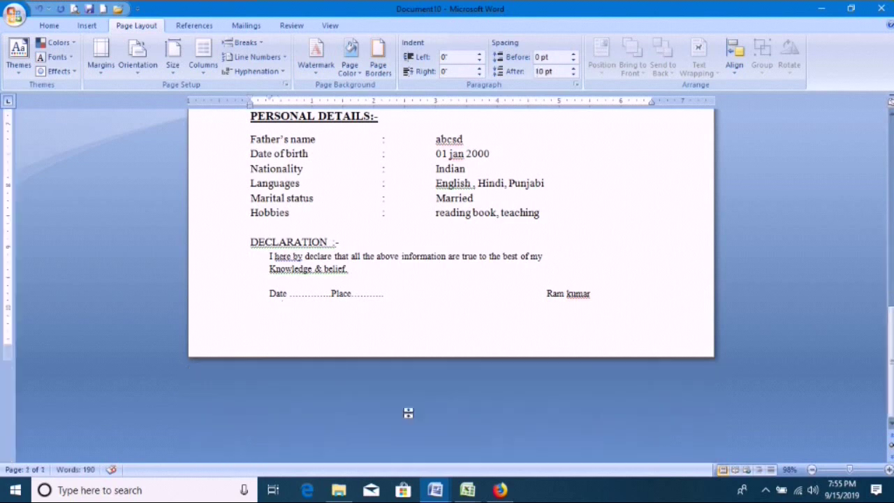
# - Select the signer's name at the end of the Date/Place signature line
pyautogui.scroll(3, 430, 391)
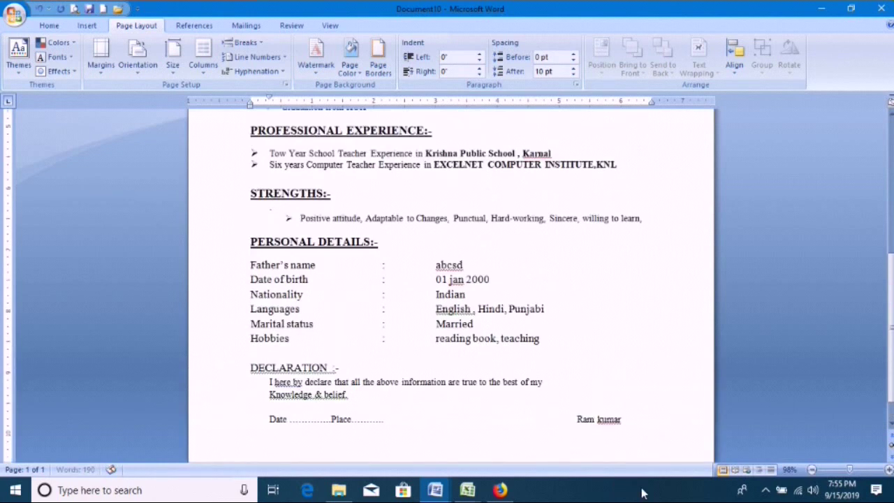
pyautogui.tripleClick(584, 419)
pyautogui.tripleClick(584, 419)
pyautogui.click(614, 419)
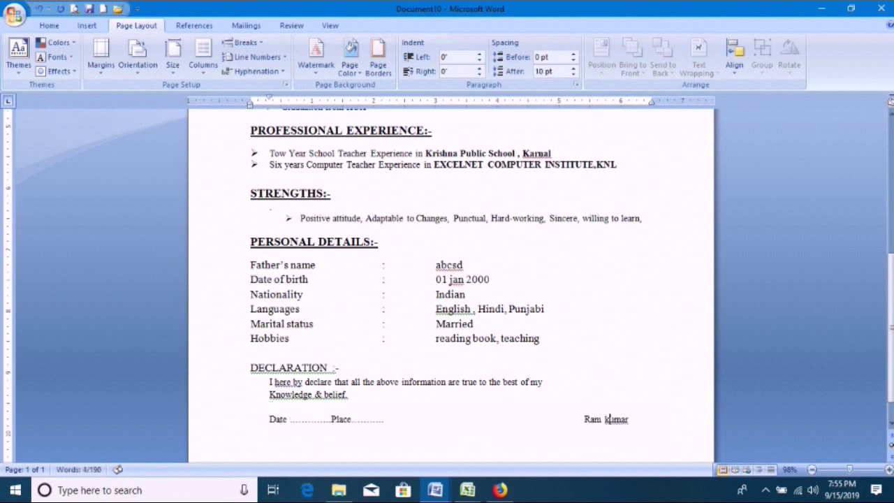
pyautogui.hotkey('shift', 'Left')
pyautogui.hotkey('shift', 'Left')
pyautogui.hotkey('shift', 'Left')
pyautogui.hotkey('shift', 'Left')
pyautogui.hotkey('shift', 'Left')
pyautogui.hotkey('shift', 'Left')
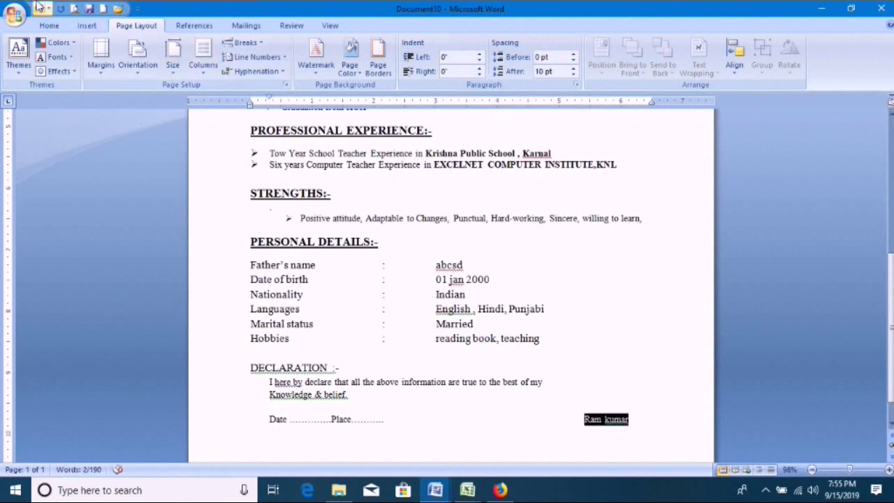
# - Make the signer's name bold
pyautogui.click(49, 25)
pyautogui.click(113, 67)
pyautogui.click(491, 279)
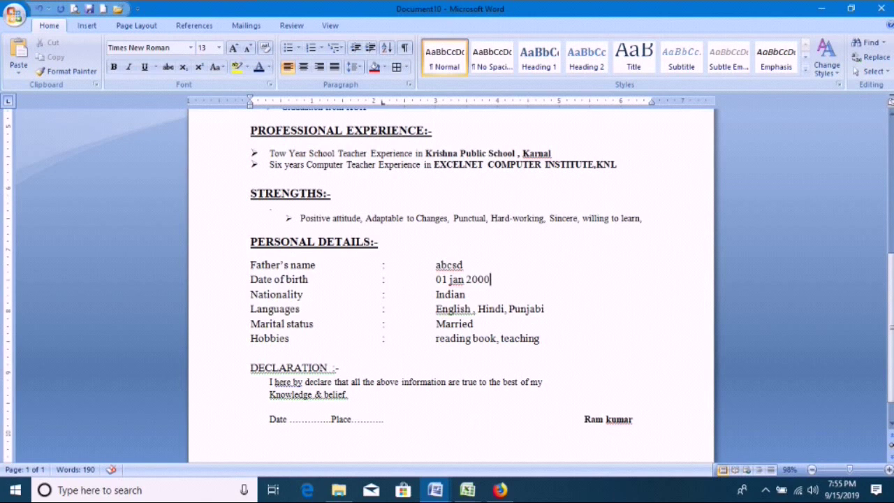
# - Make the DECLARATION heading 14 pt, bold and underlined
pyautogui.moveTo(340, 367); pyautogui.dragTo(251, 368)
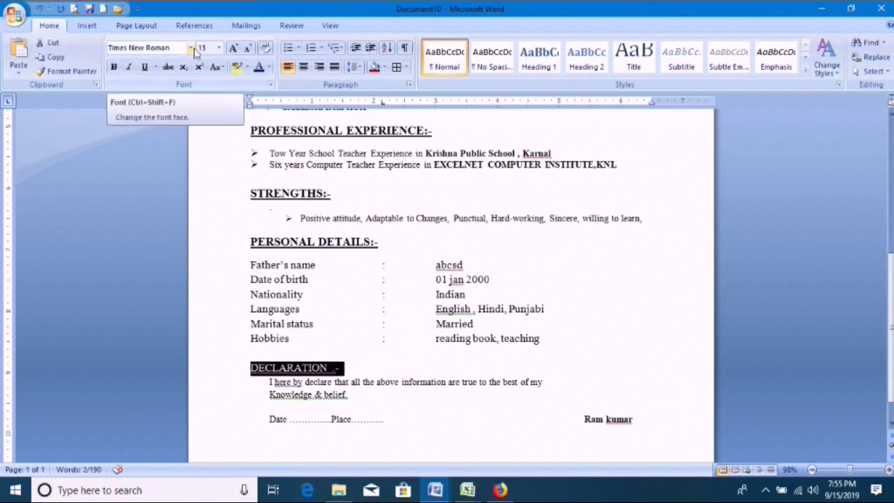
pyautogui.click(219, 47)
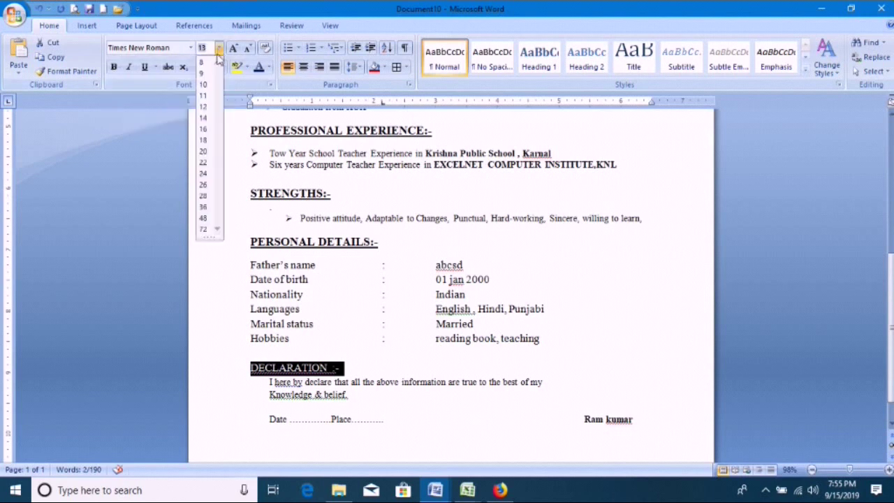
pyautogui.click(203, 118)
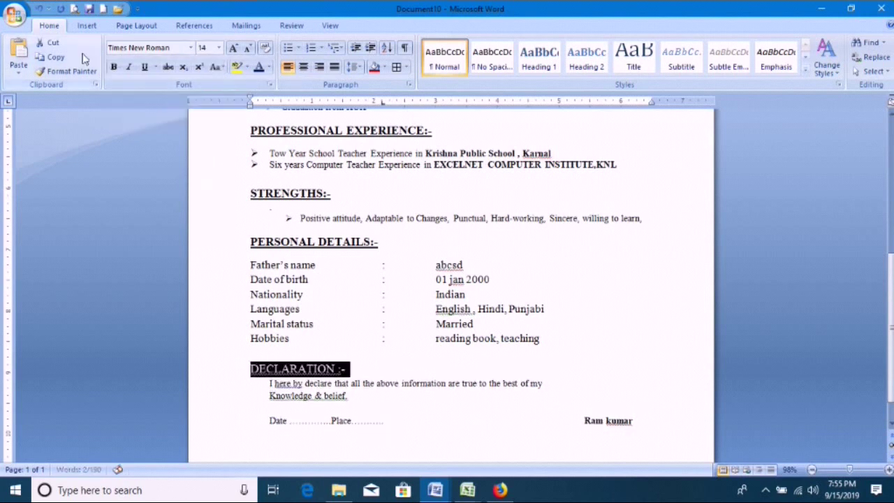
pyautogui.click(113, 67)
pyautogui.click(144, 67)
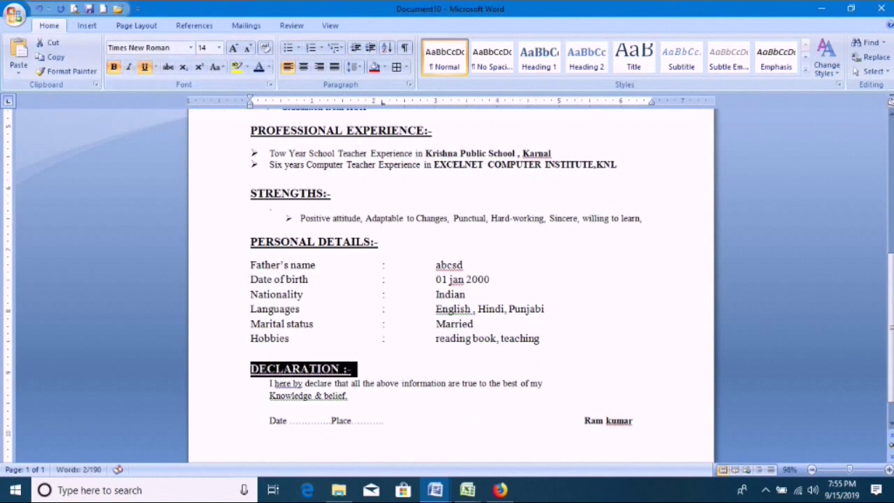
pyautogui.click(411, 370)
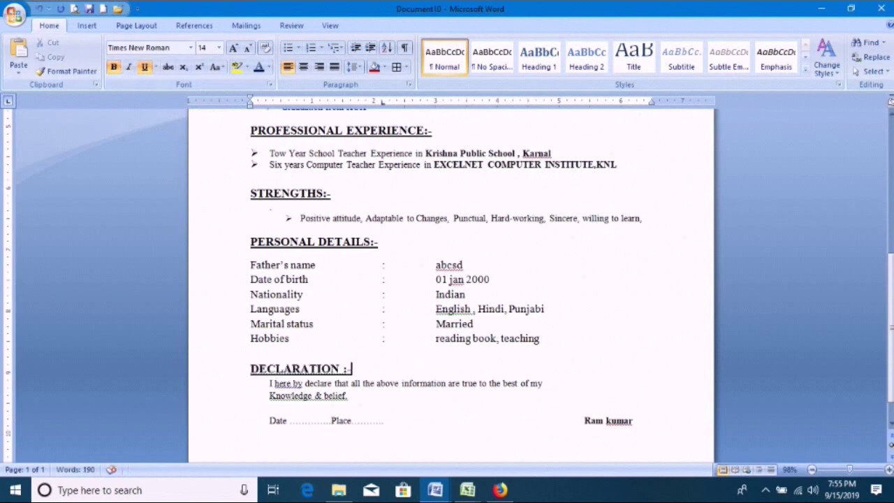
# - Join 'Knowledge & belief.' onto the declaration line and add a blank line below the heading
pyautogui.click(544, 382)
pyautogui.press('Delete')
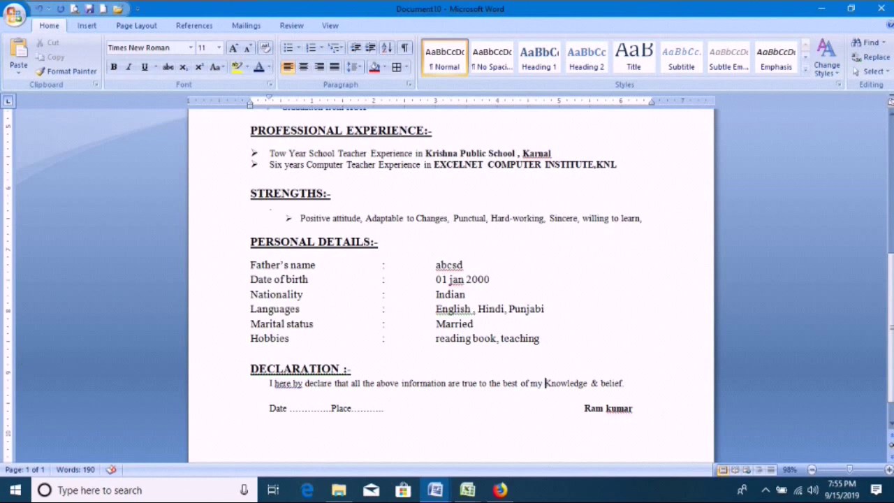
pyautogui.press('Return')
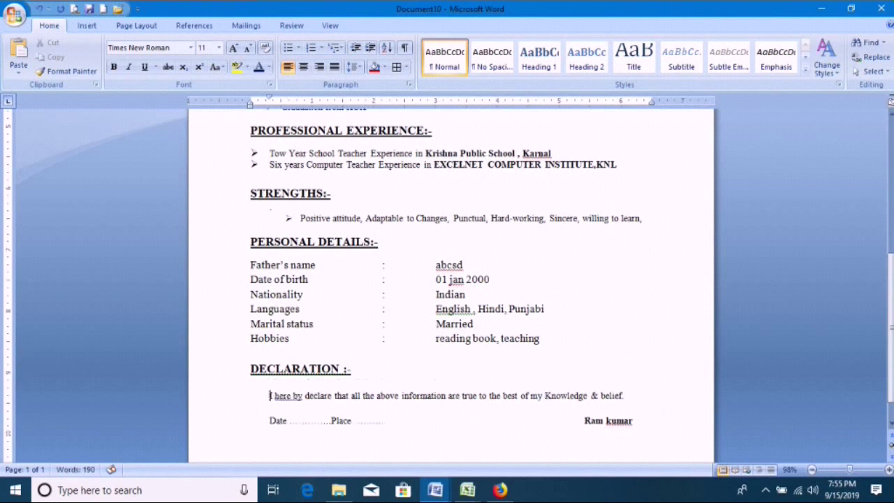
pyautogui.scroll(-1, 451, 279)
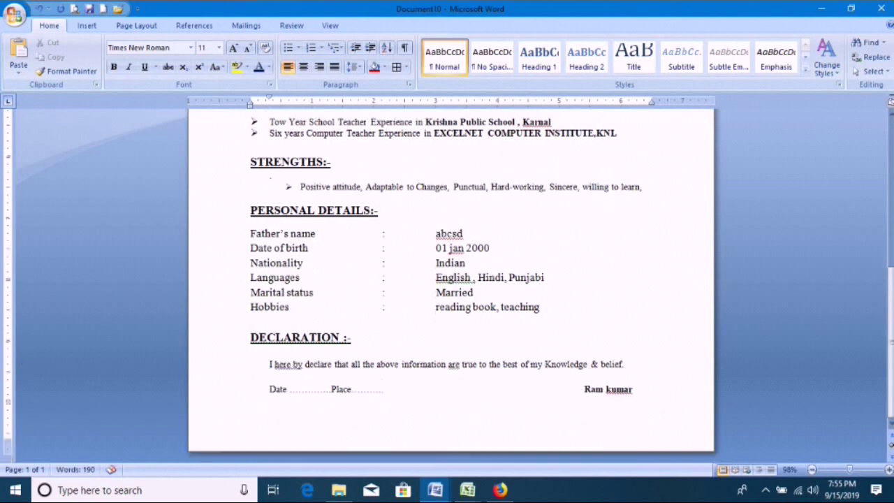
# - Apply the Heading 1 style to the Resume title and centre it
pyautogui.scroll(1, 450, 279)
pyautogui.scroll(5, 450, 280)
pyautogui.scroll(5, 450, 279)
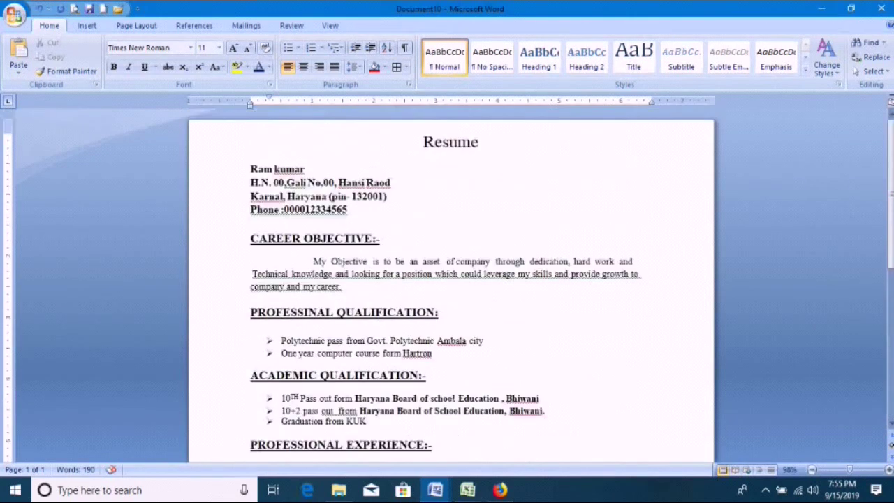
pyautogui.scroll(-1, 450, 279)
pyautogui.scroll(-1, 450, 279)
pyautogui.scroll(2, 451, 279)
pyautogui.moveTo(486, 143); pyautogui.dragTo(391, 146)
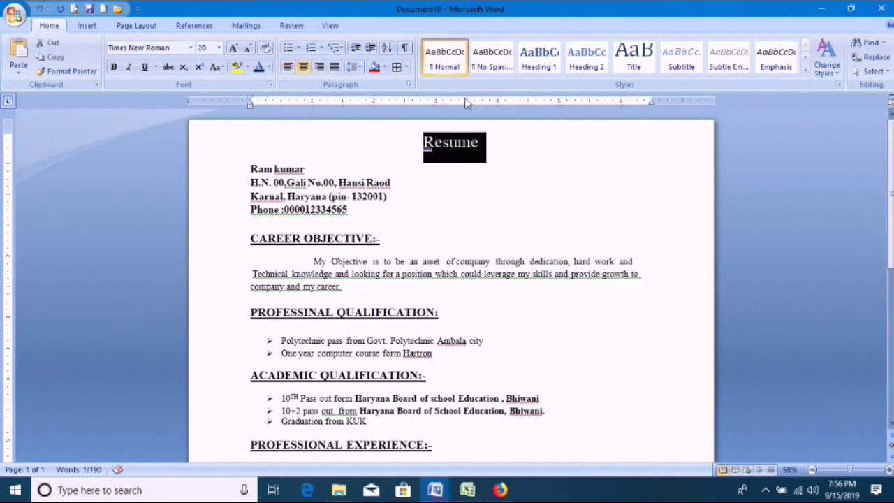
pyautogui.click(551, 66)
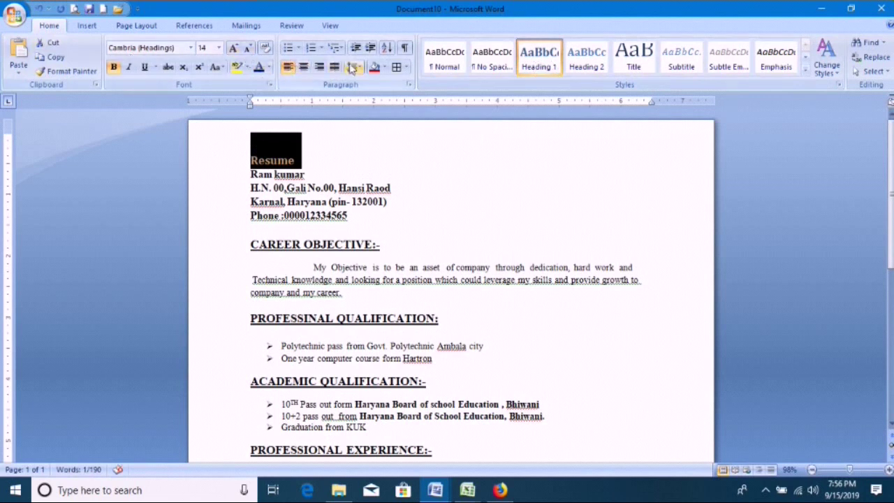
pyautogui.click(303, 67)
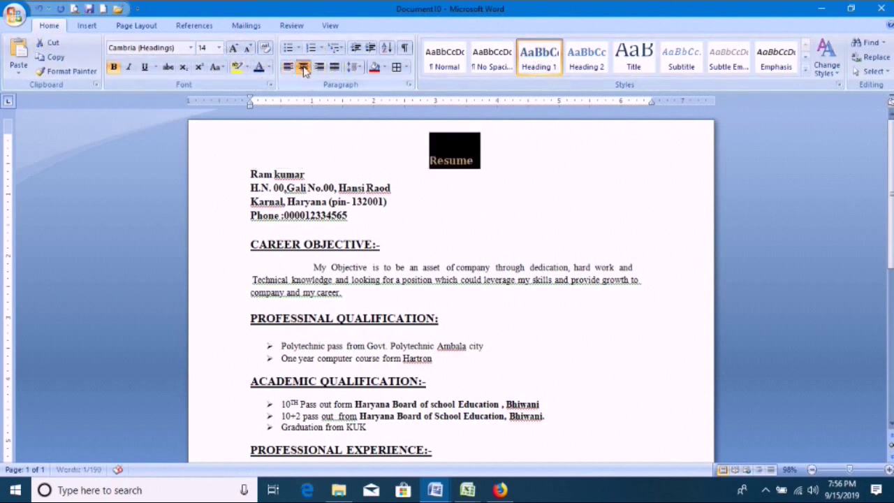
pyautogui.click(387, 202)
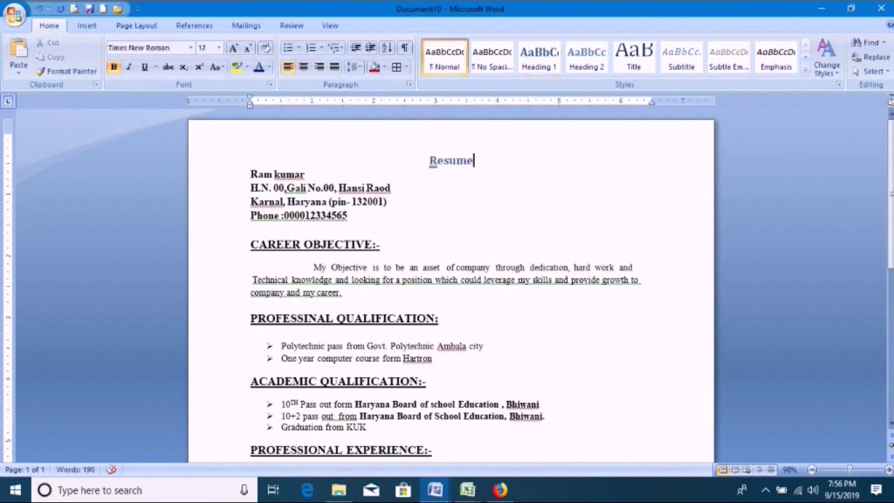
# - Check the Resume title's line spacing options without changing them, then select CAREER OBJECTIVE:-
pyautogui.moveTo(474, 160); pyautogui.dragTo(428, 160)
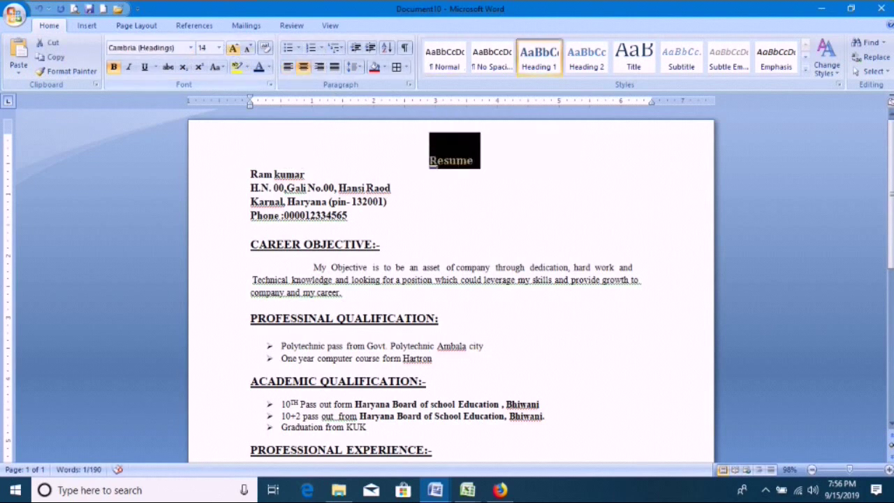
pyautogui.click(368, 187)
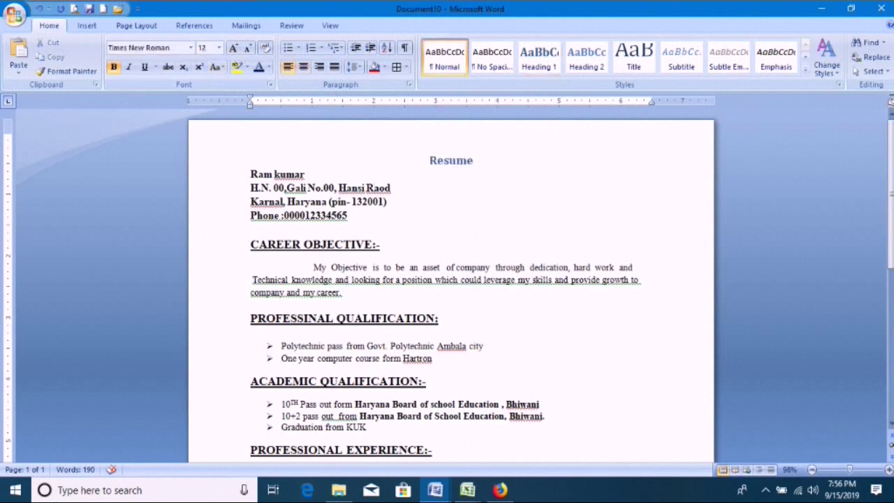
pyautogui.moveTo(474, 160); pyautogui.dragTo(428, 160)
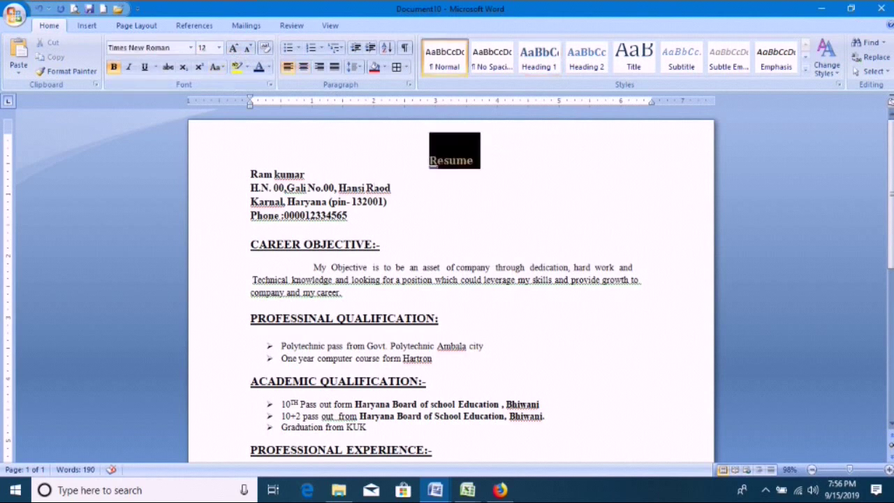
pyautogui.click(354, 66)
pyautogui.click(554, 197)
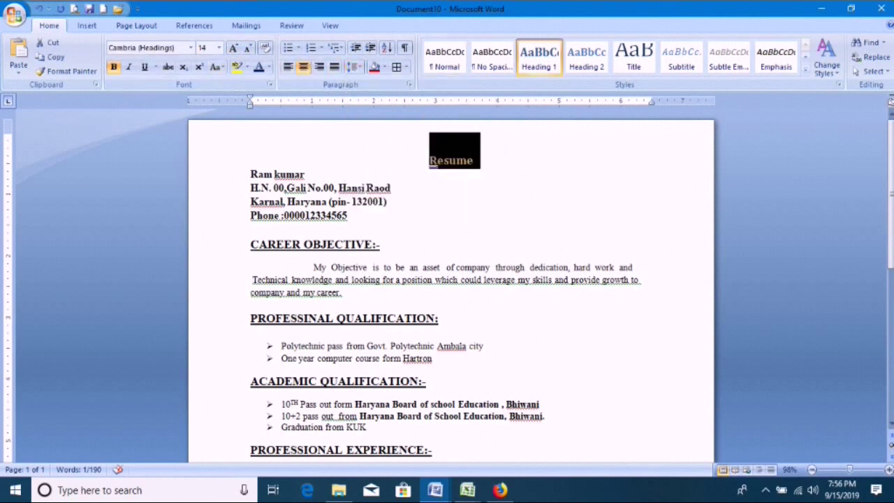
pyautogui.moveTo(382, 245); pyautogui.dragTo(250, 246)
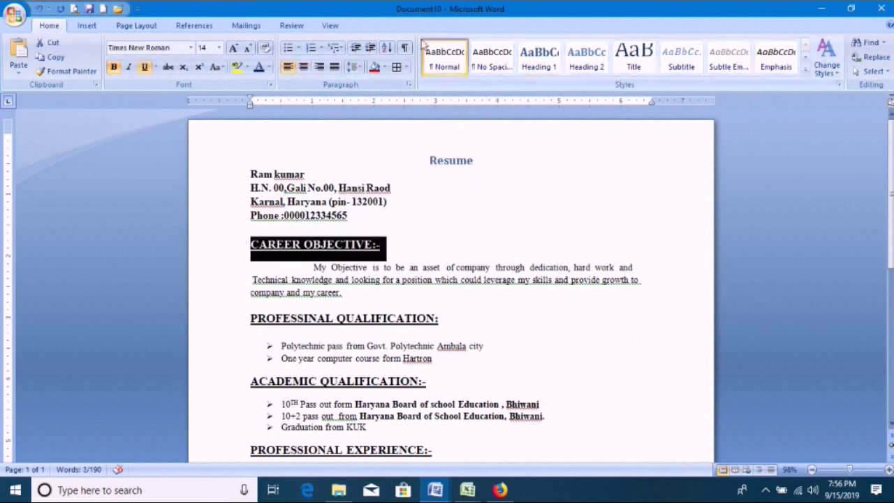
# - Apply Heading 2 to CAREER OBJECTIVE:-, PROFESSINAL QUALIFICATION:, ACADEMIC QUALIFICATION:- and PROFESSIONAL EXPERIENCE:-
pyautogui.click(586, 59)
pyautogui.moveTo(439, 317); pyautogui.dragTo(249, 317)
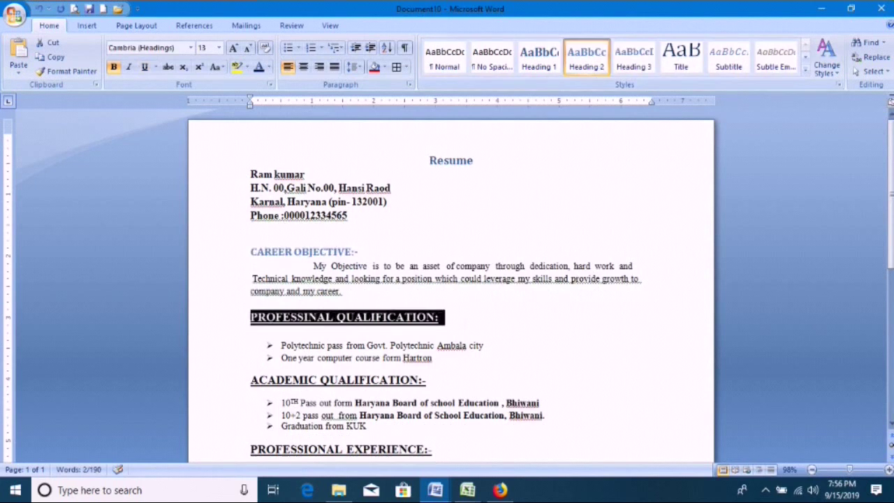
pyautogui.click(586, 60)
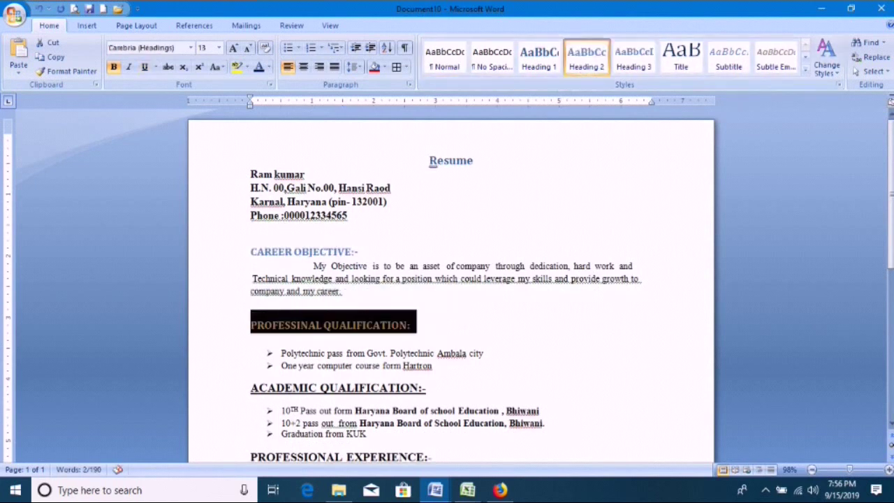
pyautogui.scroll(-2, 447, 279)
pyautogui.moveTo(427, 325); pyautogui.dragTo(315, 339)
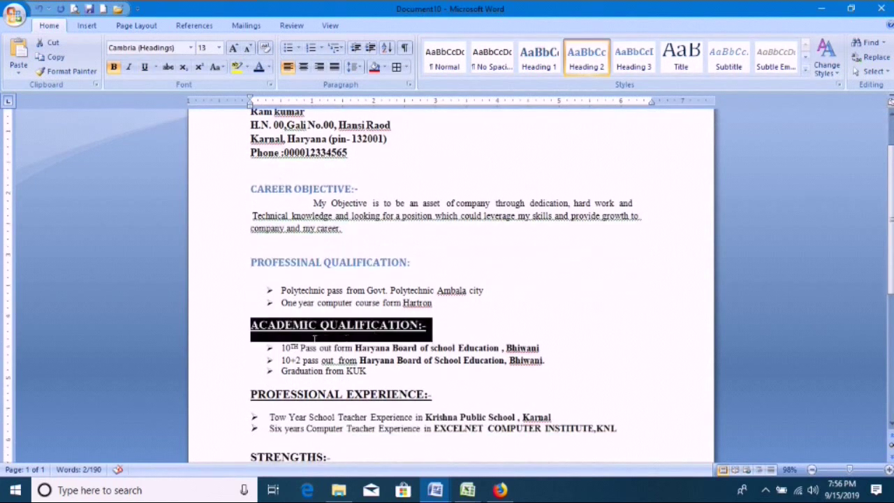
pyautogui.click(587, 59)
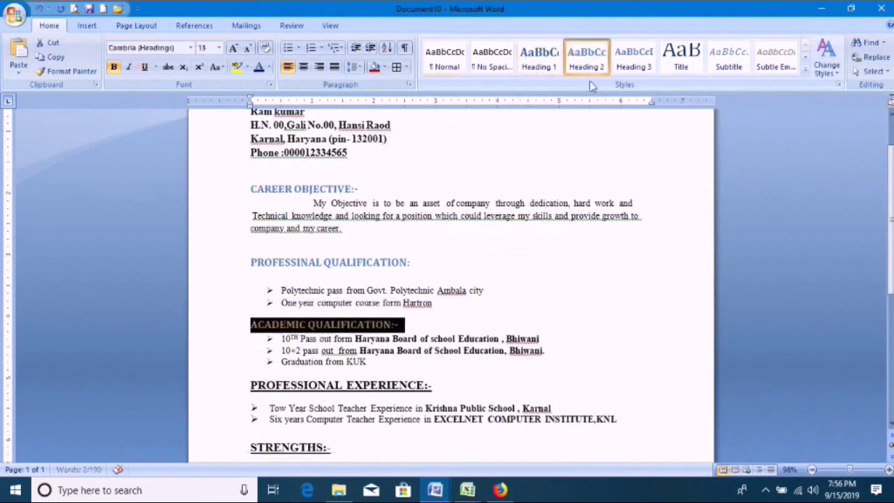
pyautogui.scroll(-2, 447, 279)
pyautogui.scroll(-1, 447, 279)
pyautogui.moveTo(434, 291); pyautogui.dragTo(250, 297)
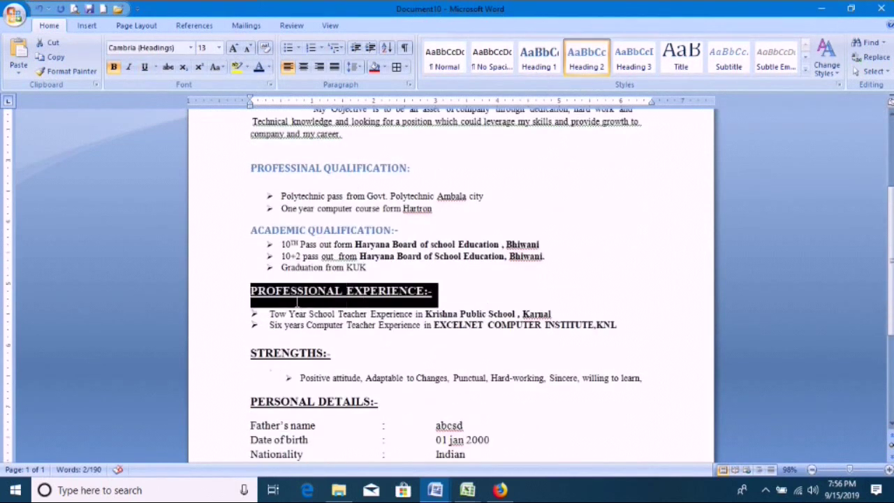
pyautogui.click(585, 59)
# - Apply Heading 2 to the STRENGTHS:-, PERSONAL DETAILS:- and DECLARATION :- headings
pyautogui.scroll(-2, 447, 279)
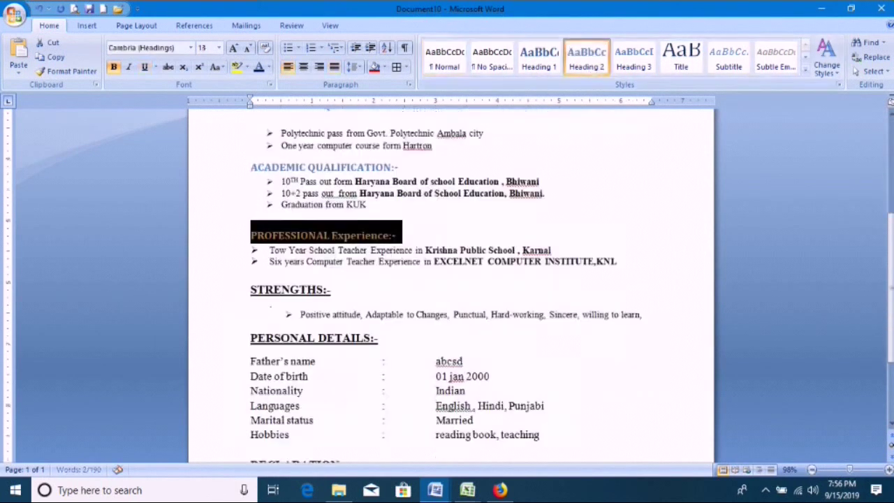
pyautogui.scroll(-1, 447, 279)
pyautogui.moveTo(331, 259); pyautogui.dragTo(250, 259)
pyautogui.click(422, 260)
pyautogui.moveTo(331, 258); pyautogui.dragTo(250, 259)
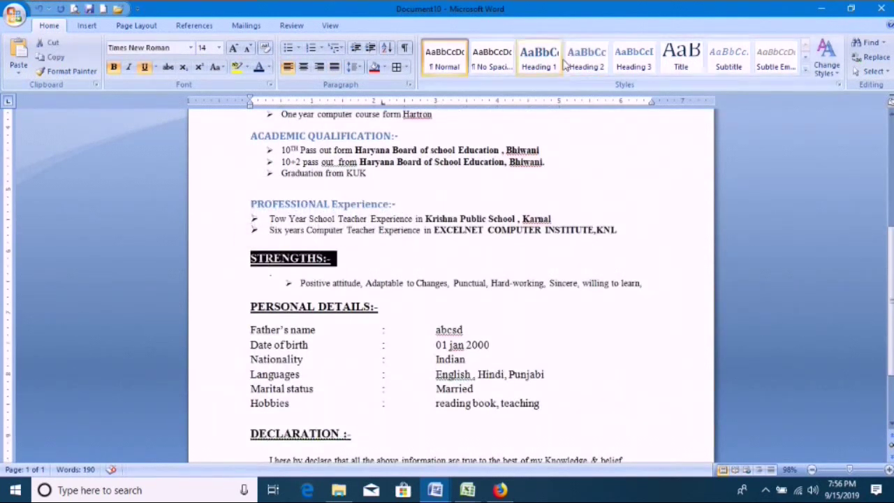
pyautogui.click(585, 59)
pyautogui.moveTo(383, 315); pyautogui.dragTo(250, 315)
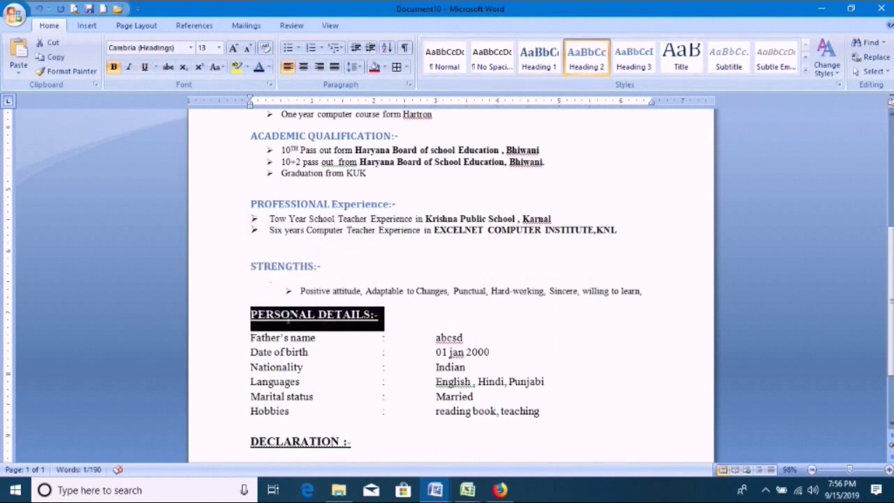
pyautogui.click(587, 59)
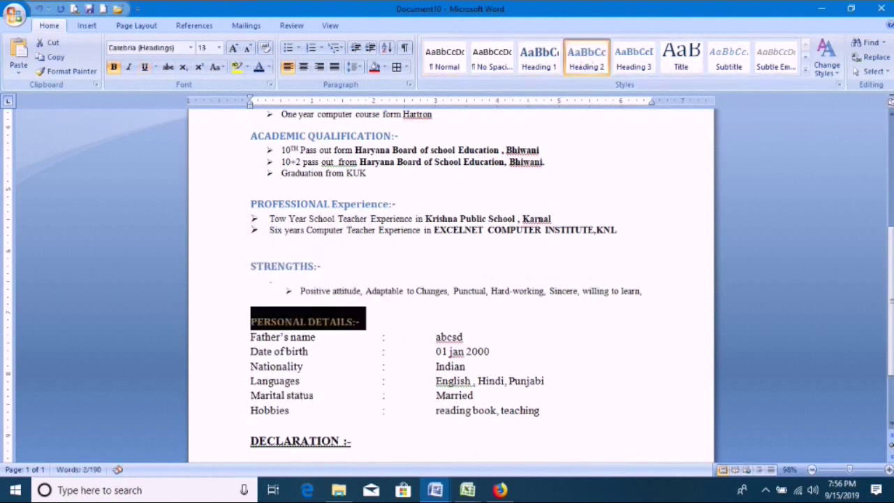
pyautogui.moveTo(357, 378); pyautogui.dragTo(250, 363)
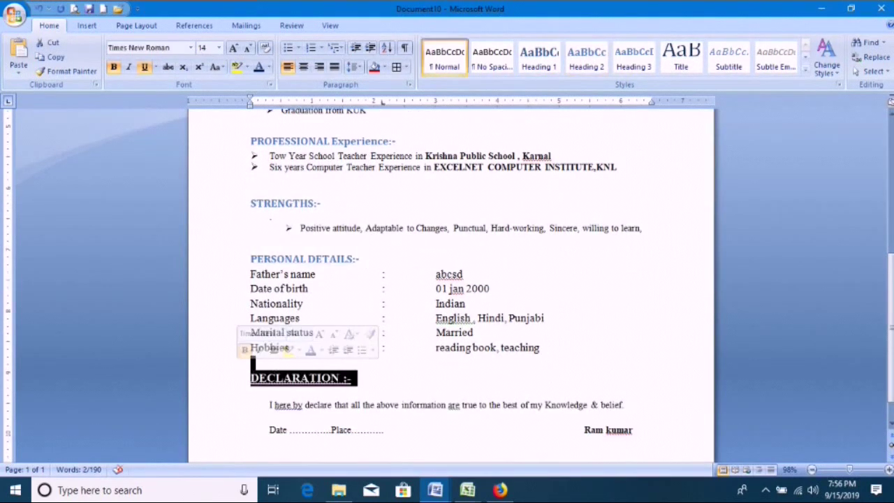
pyautogui.moveTo(358, 378); pyautogui.dragTo(250, 378)
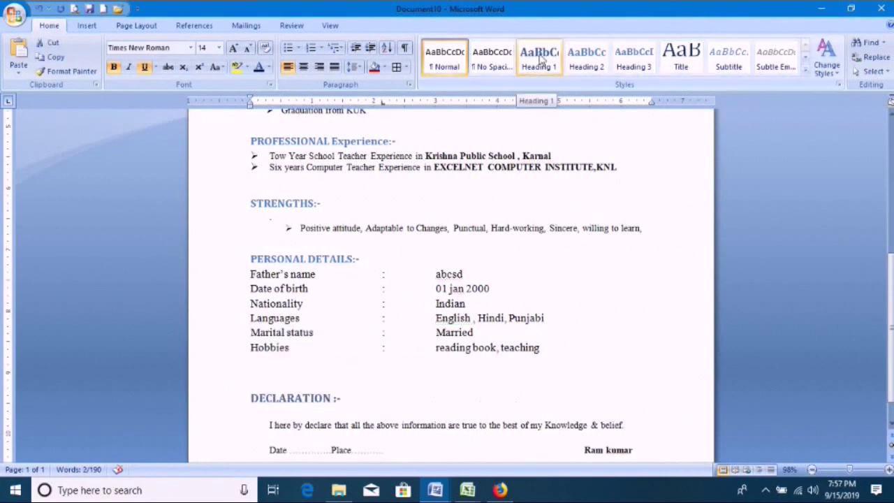
pyautogui.click(585, 55)
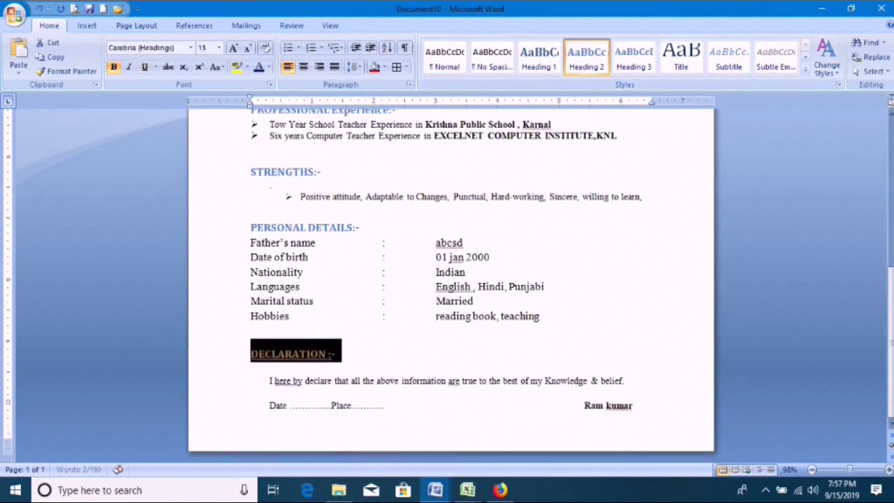
pyautogui.scroll(5, 450, 279)
pyautogui.scroll(4, 450, 279)
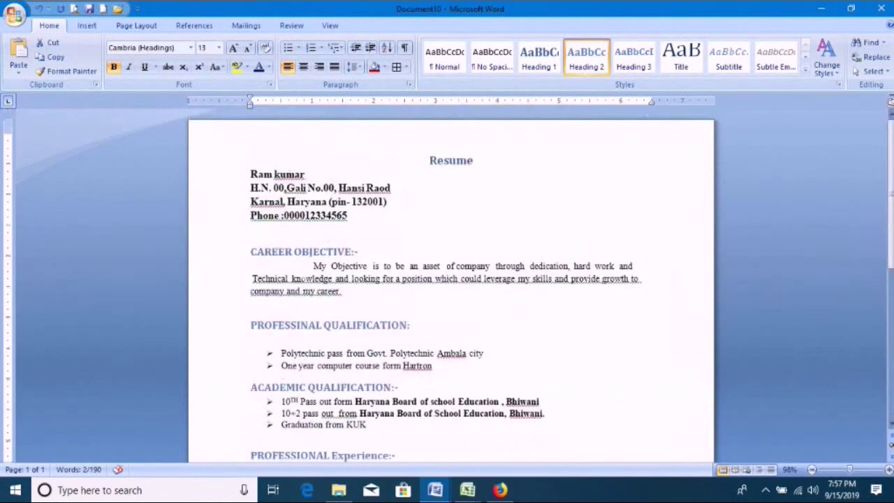
pyautogui.moveTo(340, 292); pyautogui.dragTo(282, 266)
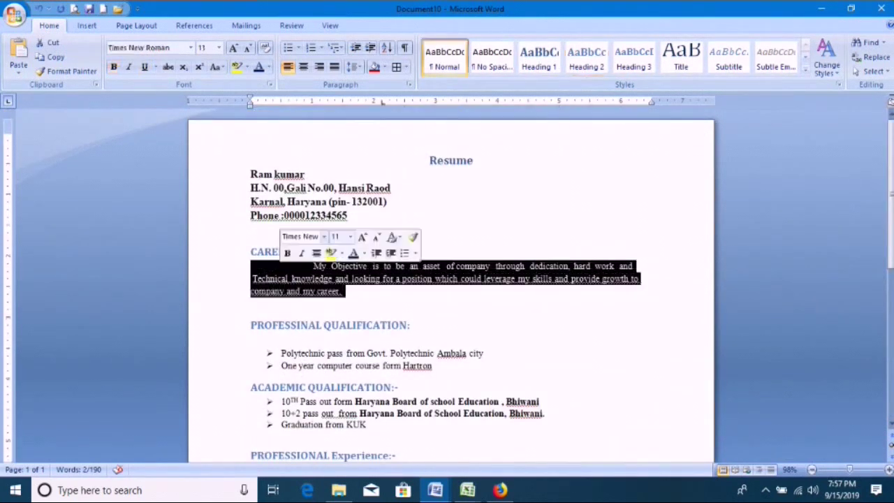
pyautogui.click(804, 70)
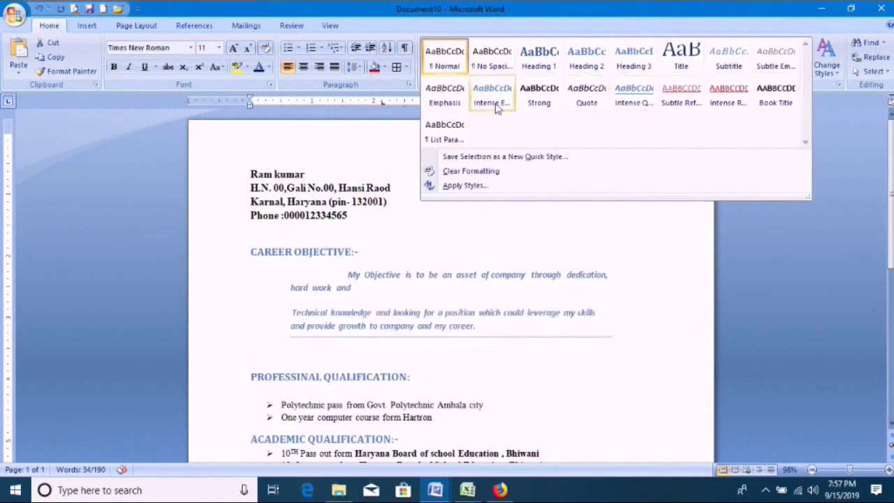
pyautogui.press('Escape')
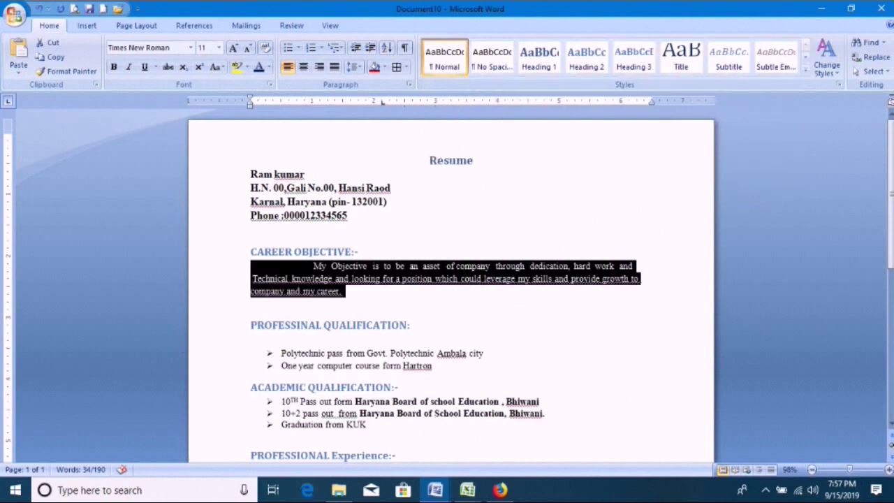
pyautogui.scroll(-3, 451, 279)
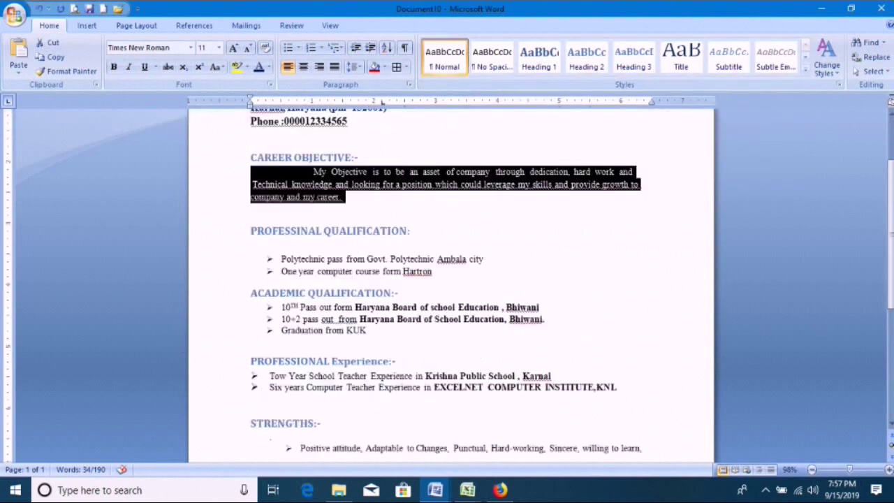
pyautogui.click(399, 294)
pyautogui.scroll(-4, 450, 279)
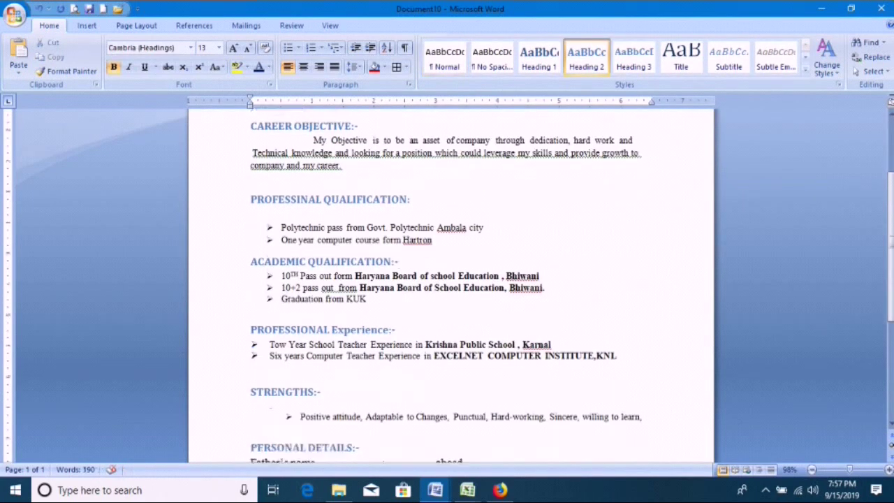
pyautogui.scroll(-2, 450, 279)
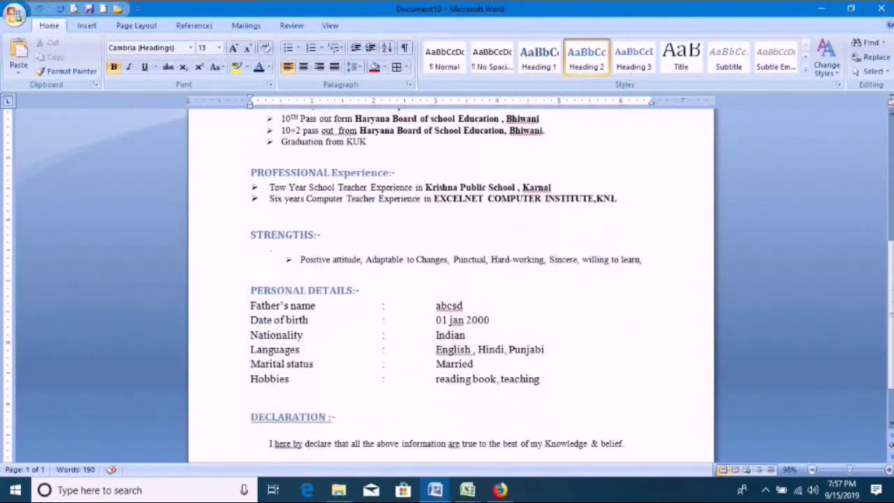
pyautogui.scroll(-2, 450, 279)
pyautogui.scroll(1, 451, 280)
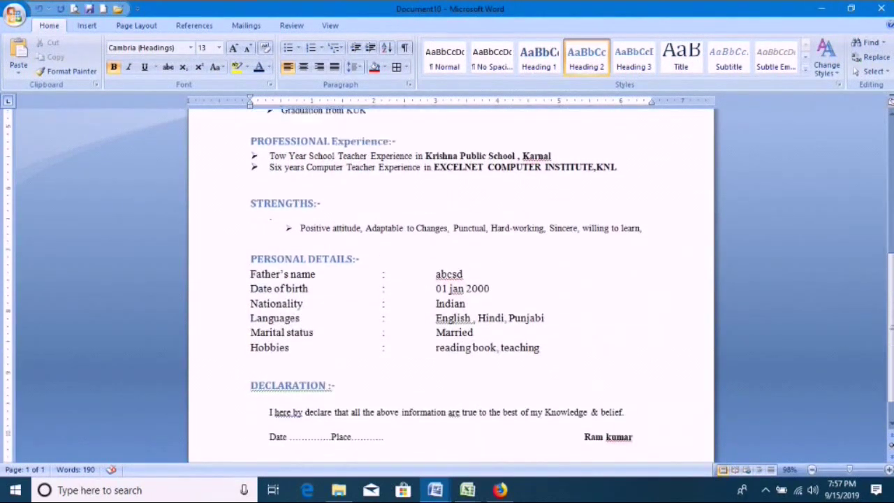
pyautogui.scroll(10, 451, 280)
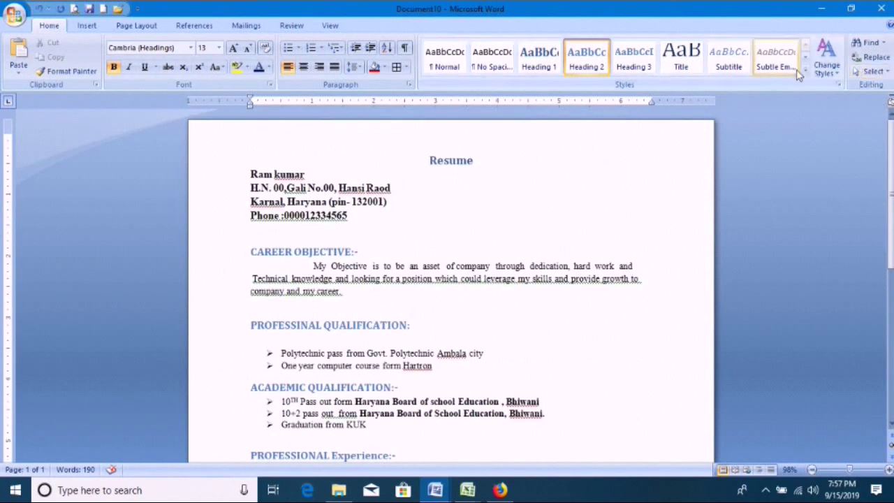
# - Zoom the page out to 90% and apply the Modern style set to the resume
pyautogui.click(827, 64)
pyautogui.moveTo(848, 88)
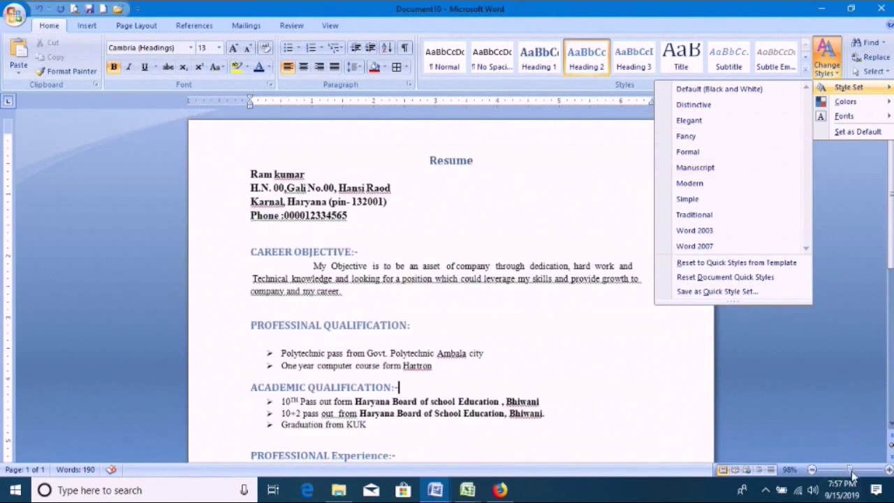
pyautogui.click(812, 469)
pyautogui.click(812, 470)
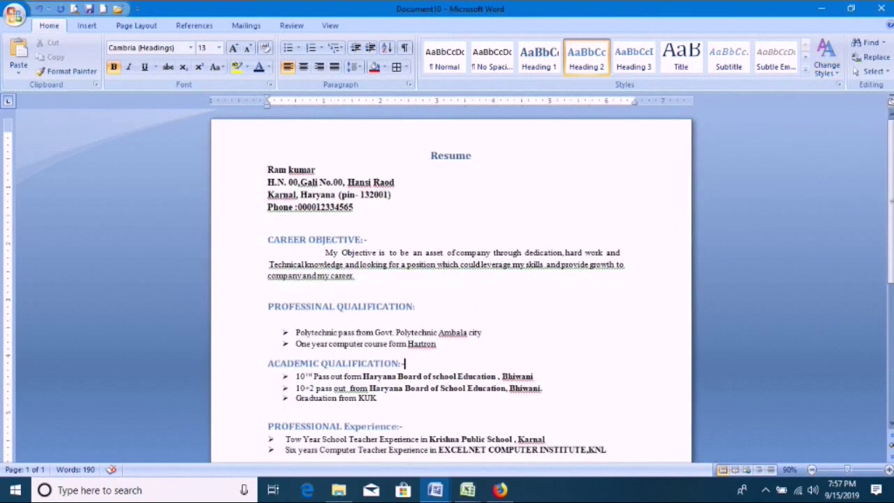
pyautogui.click(839, 72)
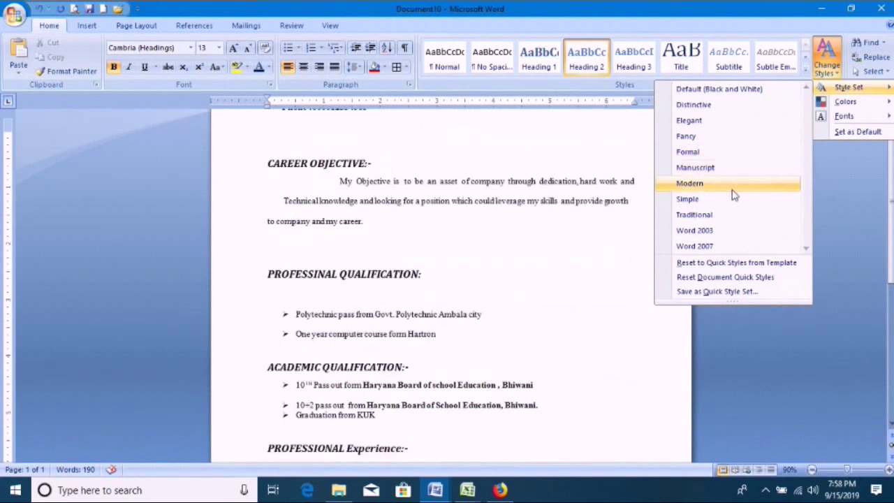
pyautogui.click(732, 190)
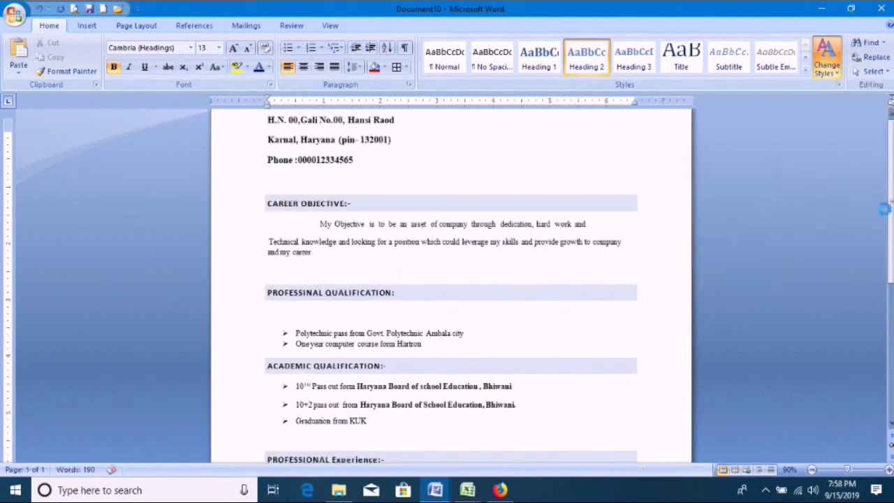
pyautogui.moveTo(889, 190)
pyautogui.mouseDown()
pyautogui.moveTo(890, 155)
pyautogui.moveTo(890, 282)
pyautogui.moveTo(890, 212)
pyautogui.mouseUp()
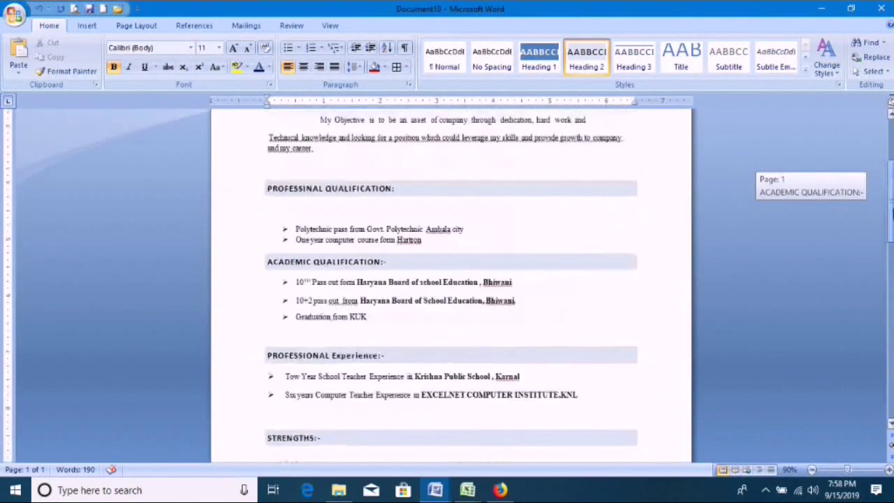
pyautogui.moveTo(891, 213); pyautogui.dragTo(891, 185)
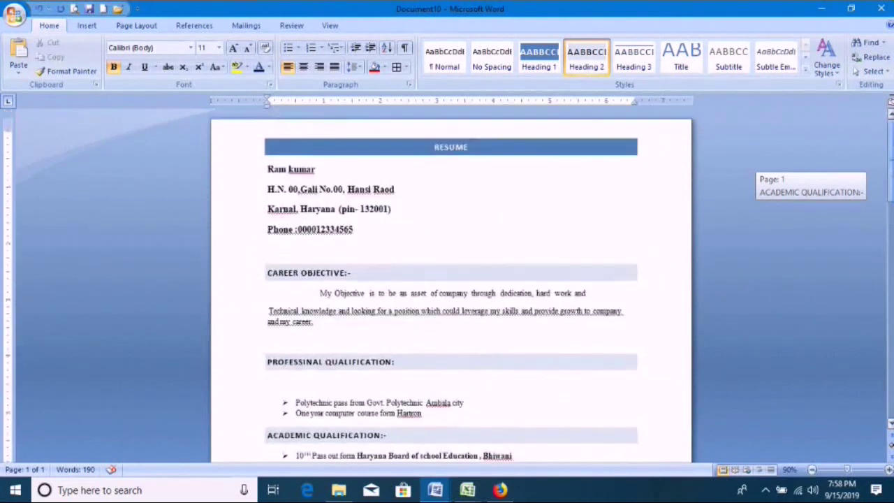
# - Switch the resume to the Fancy style set, leaving the theme colours unchanged
pyautogui.click(835, 73)
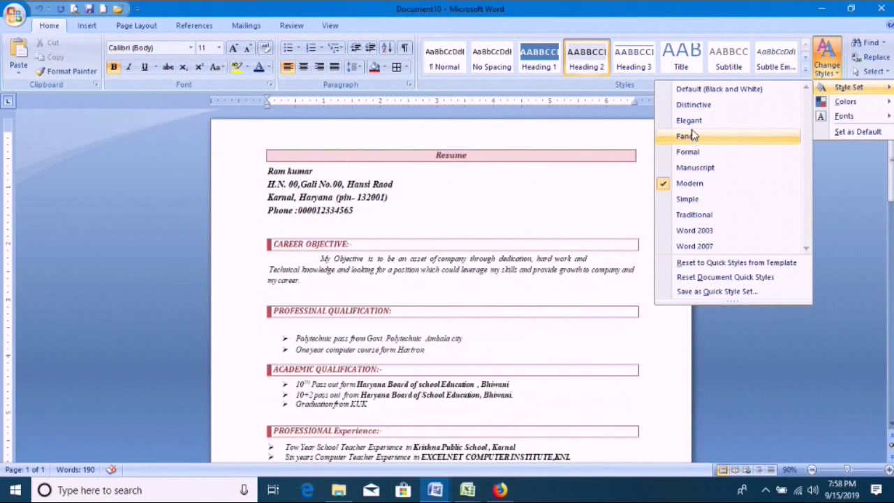
pyautogui.click(693, 135)
pyautogui.click(835, 70)
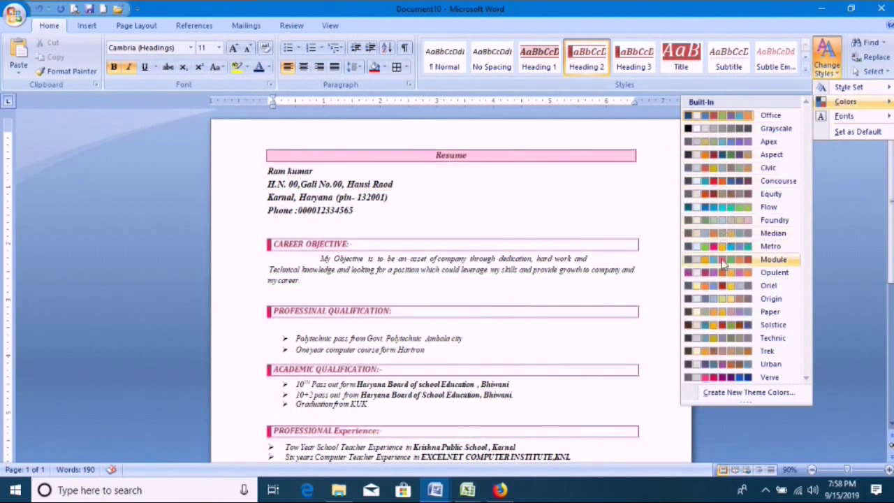
pyautogui.click(655, 200)
pyautogui.scroll(-8, 655, 200)
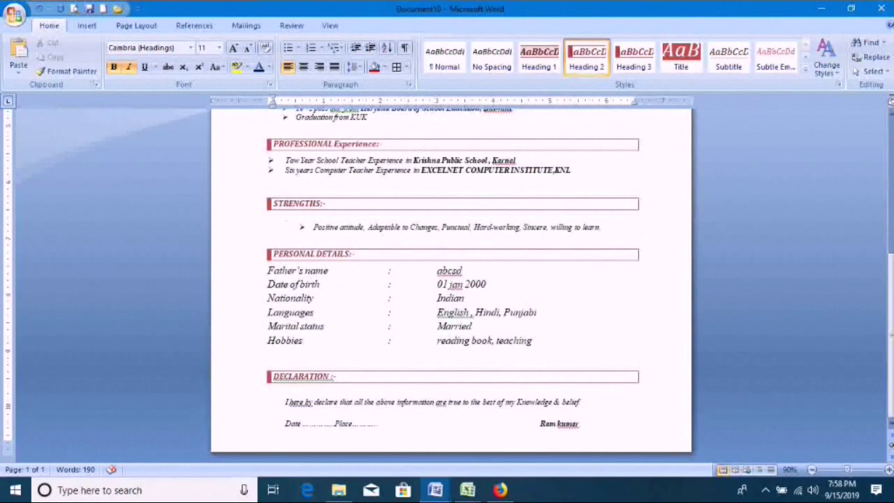
pyautogui.scroll(3, 451, 279)
pyautogui.scroll(-3, 452, 280)
pyautogui.scroll(2, 451, 279)
pyautogui.scroll(2, 452, 279)
pyautogui.scroll(2, 451, 280)
pyautogui.scroll(1, 451, 279)
pyautogui.scroll(1, 451, 279)
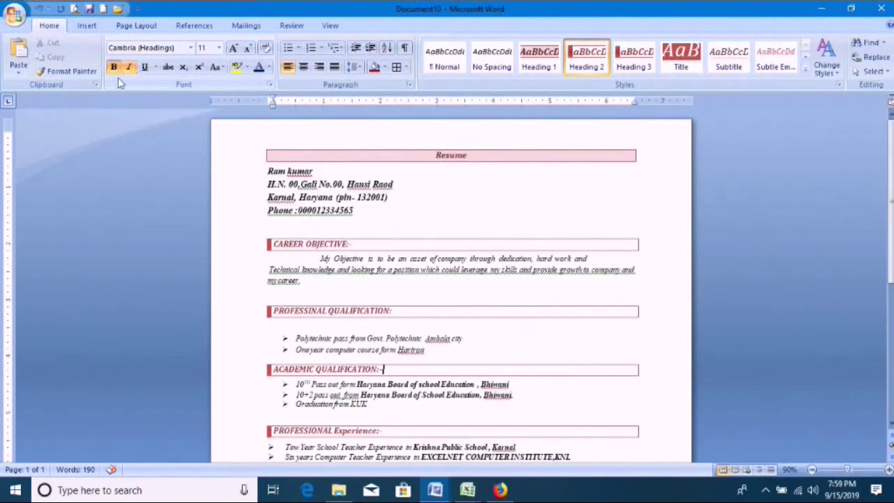
pyautogui.moveTo(356, 210); pyautogui.dragTo(267, 171)
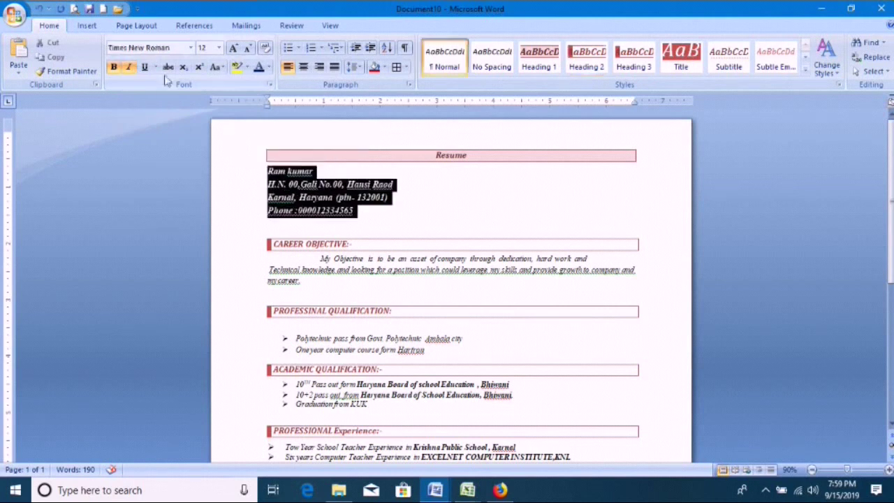
pyautogui.click(127, 68)
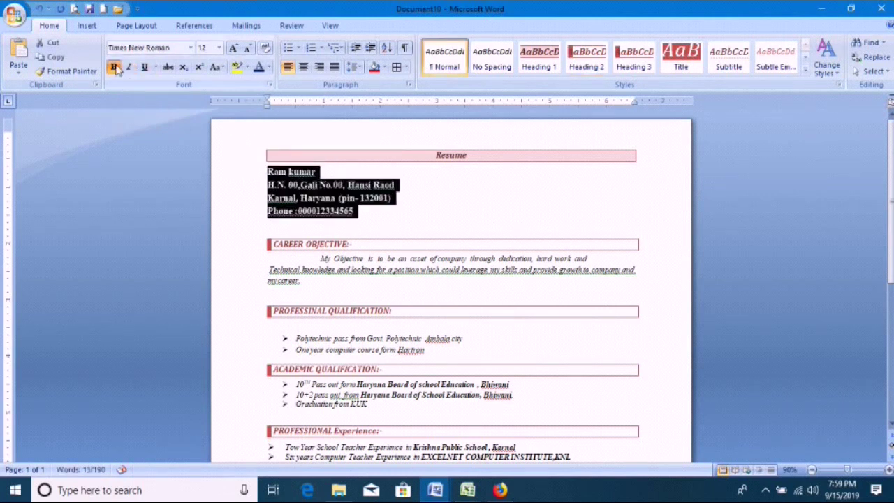
pyautogui.click(269, 223)
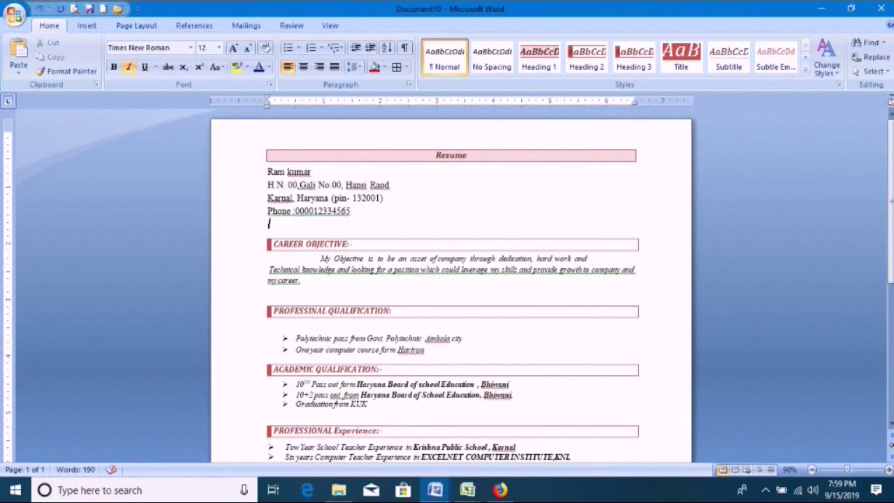
pyautogui.moveTo(267, 171); pyautogui.dragTo(409, 220)
pyautogui.hotkey('ctrl', 'b')
pyautogui.click(409, 218)
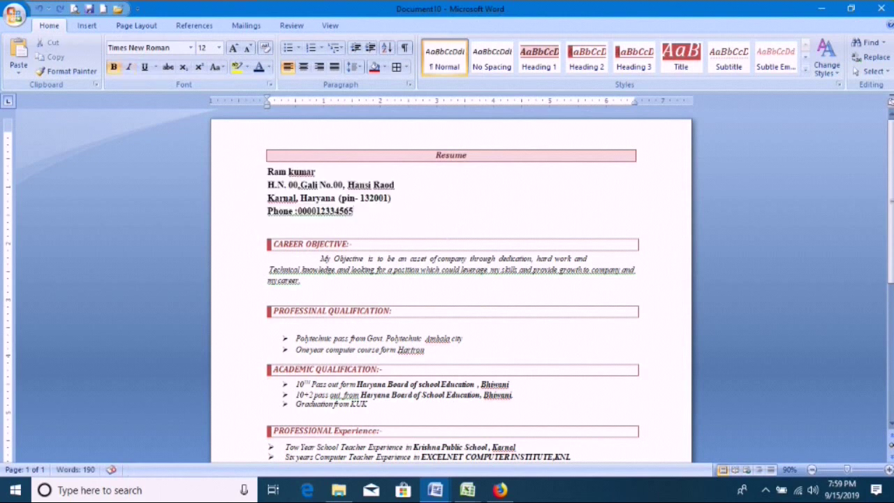
pyautogui.moveTo(268, 171); pyautogui.dragTo(357, 213)
pyautogui.hotkey('ctrl', 'i')
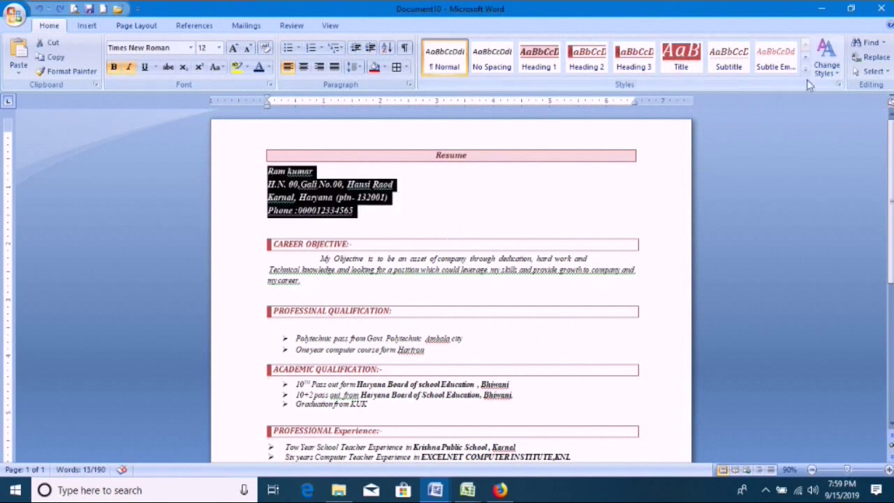
pyautogui.click(826, 61)
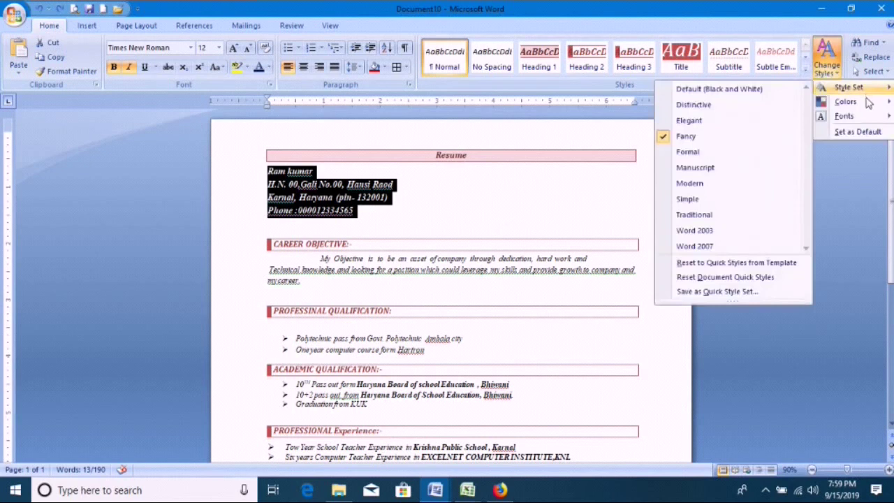
pyautogui.moveTo(844, 116)
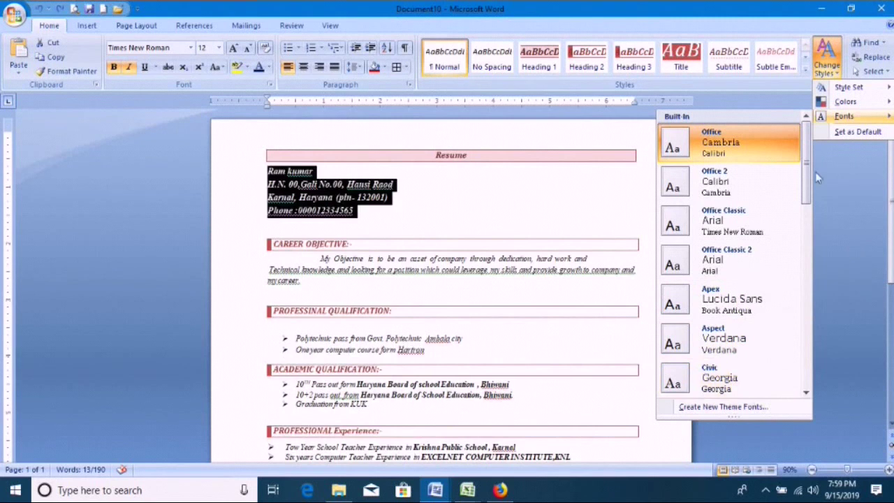
pyautogui.moveTo(807, 174); pyautogui.dragTo(813, 390)
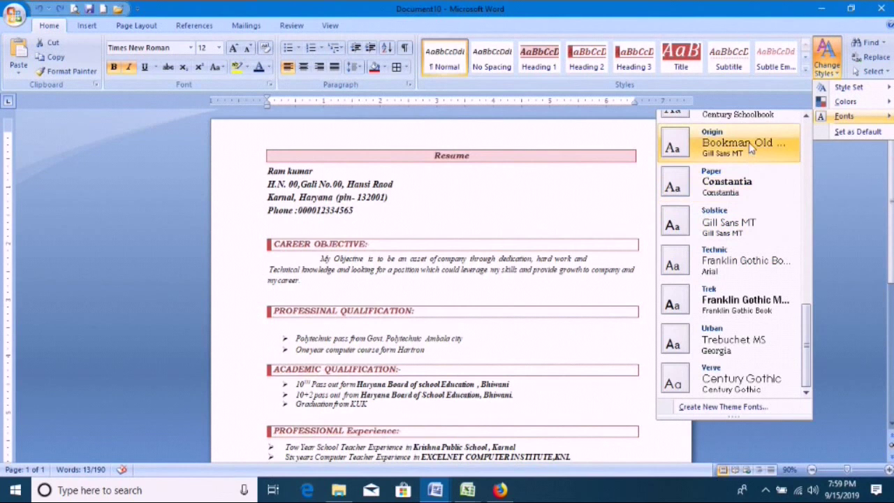
pyautogui.click(807, 116)
pyautogui.click(807, 116)
pyautogui.click(806, 117)
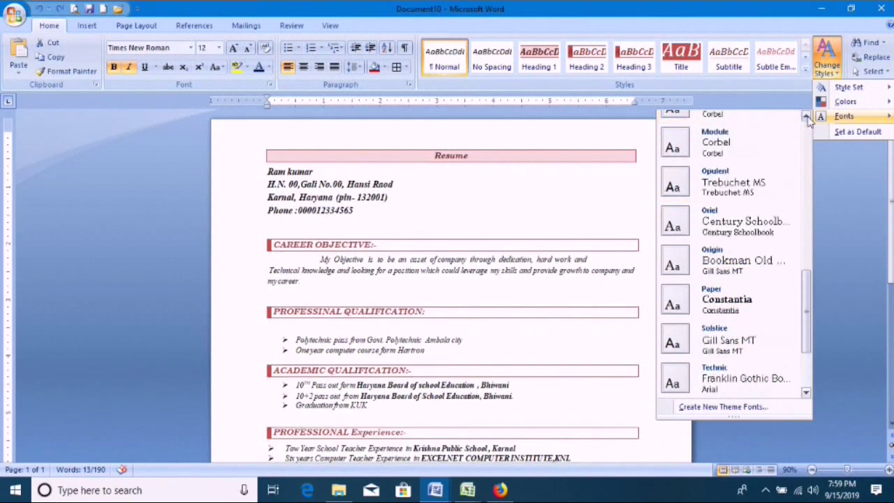
pyautogui.click(807, 117)
pyautogui.click(806, 116)
pyautogui.click(806, 116)
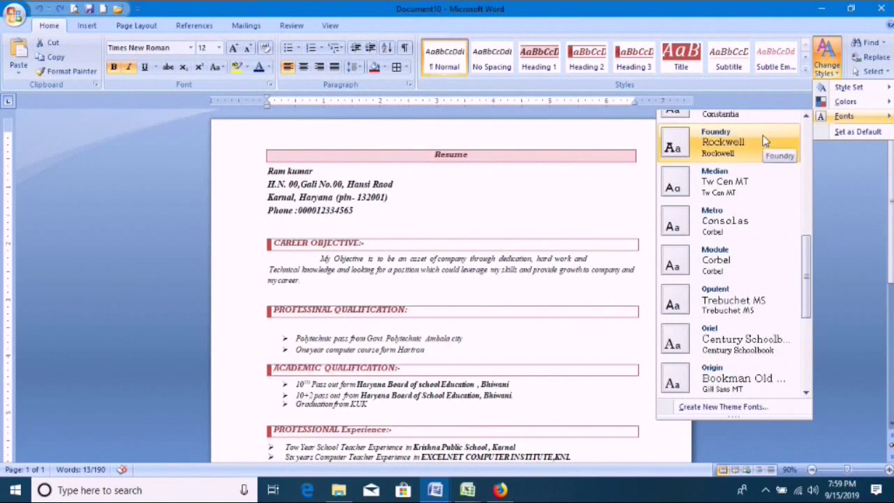
pyautogui.click(763, 141)
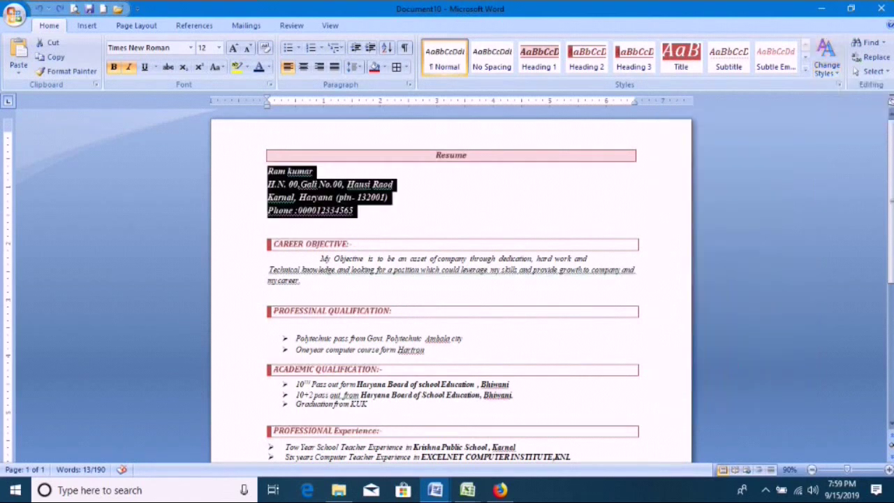
# - Remove italics from the name and address, Career Objective paragraph, and qualification bullets
pyautogui.click(129, 67)
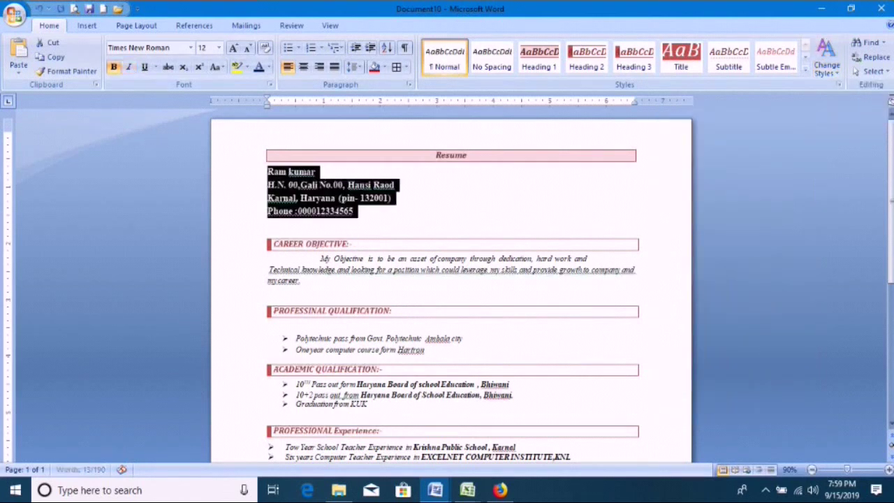
pyautogui.moveTo(303, 281); pyautogui.dragTo(278, 269)
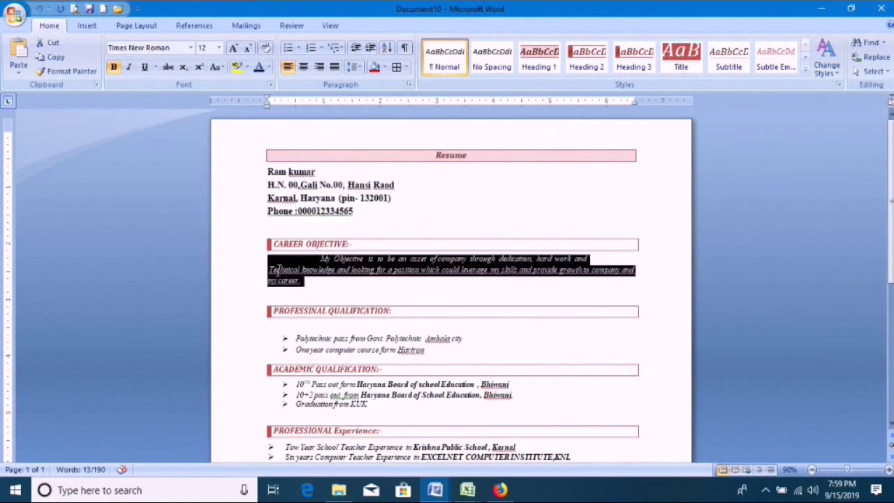
pyautogui.click(128, 67)
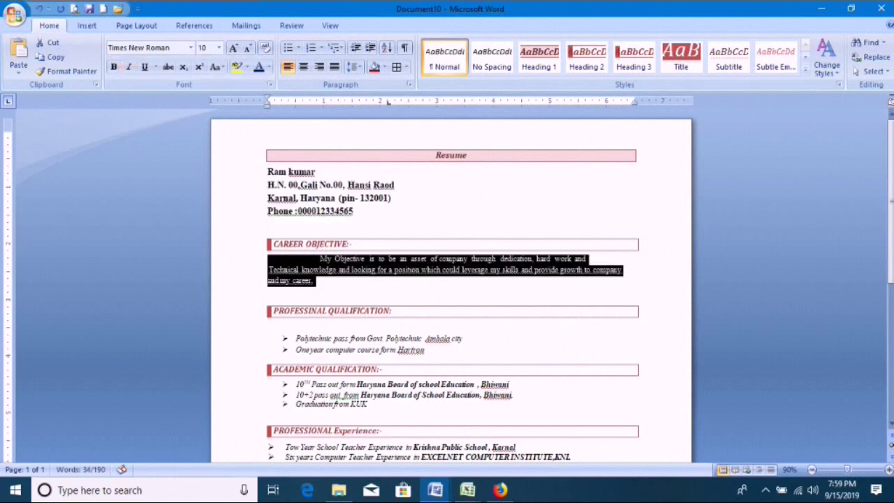
pyautogui.click(417, 300)
pyautogui.hotkey('shift', 'Up')
pyautogui.hotkey('shift', 'Up')
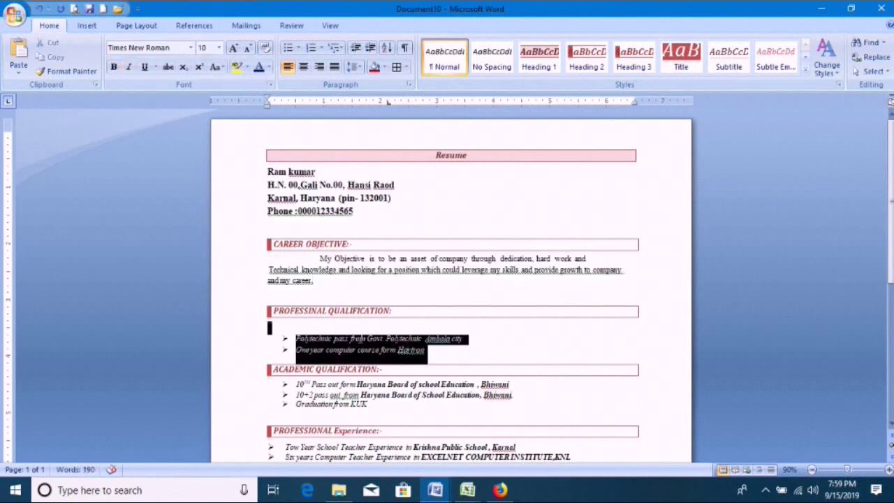
pyautogui.hotkey('shift', 'Down')
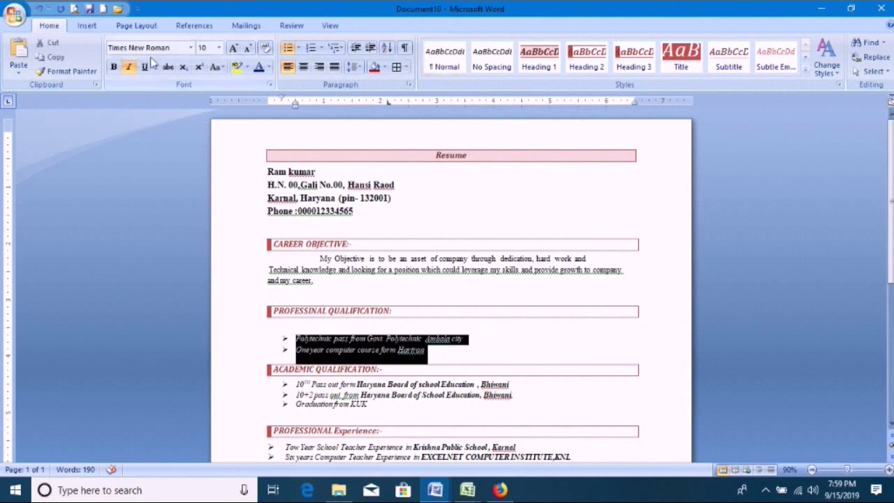
pyautogui.click(129, 67)
pyautogui.scroll(-2, 340, 289)
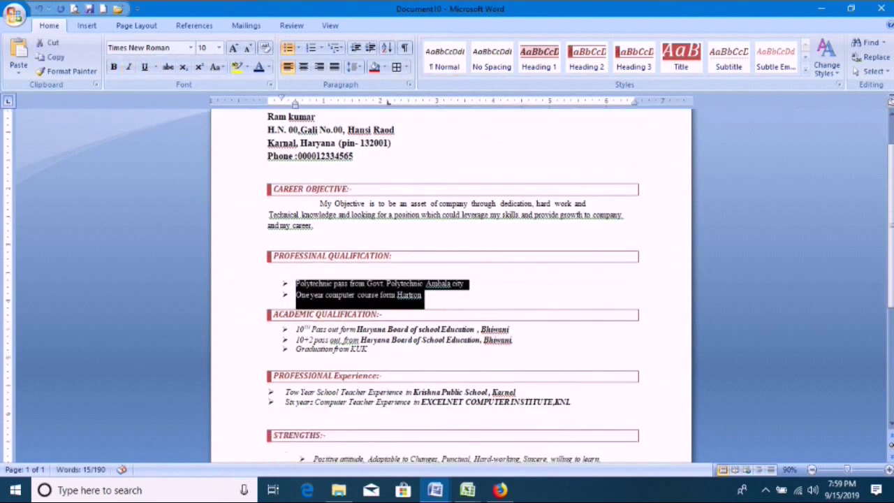
pyautogui.moveTo(369, 348); pyautogui.dragTo(295, 329)
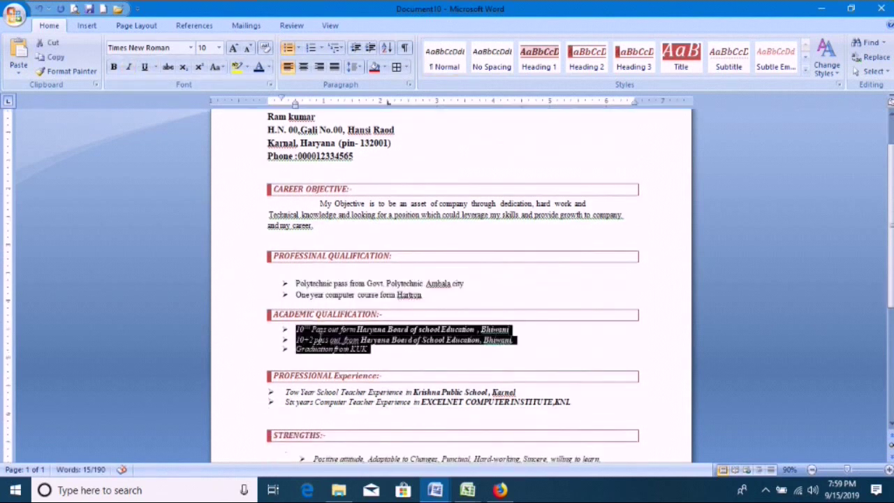
pyautogui.click(129, 67)
# - Remove italics from the Professional Experience lines, then from the entire document
pyautogui.scroll(-2, 451, 287)
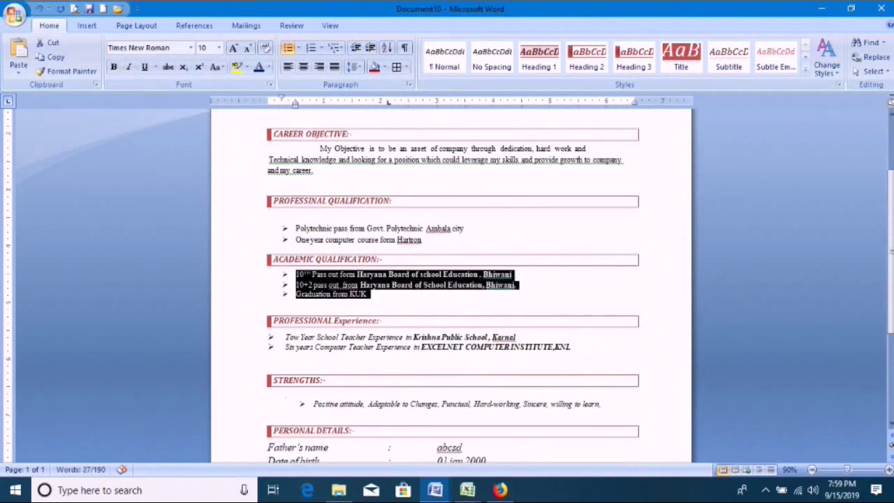
pyautogui.moveTo(572, 346); pyautogui.dragTo(284, 337)
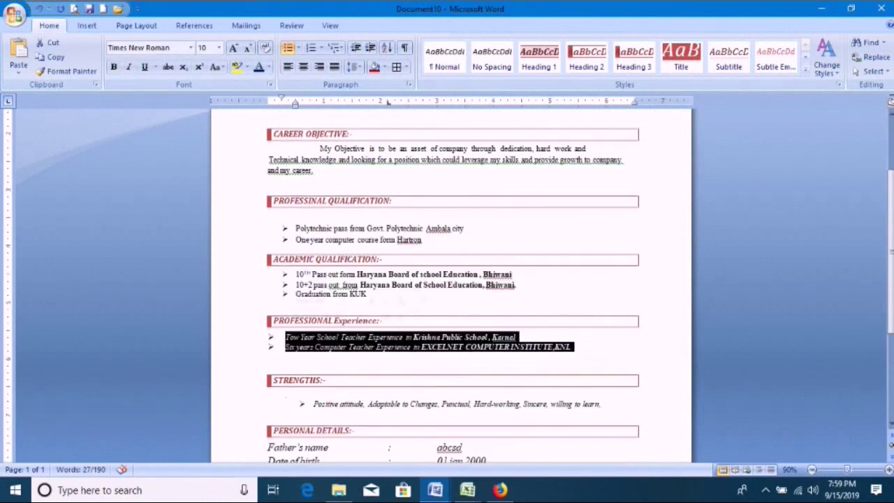
pyautogui.click(129, 67)
pyautogui.scroll(-3, 452, 287)
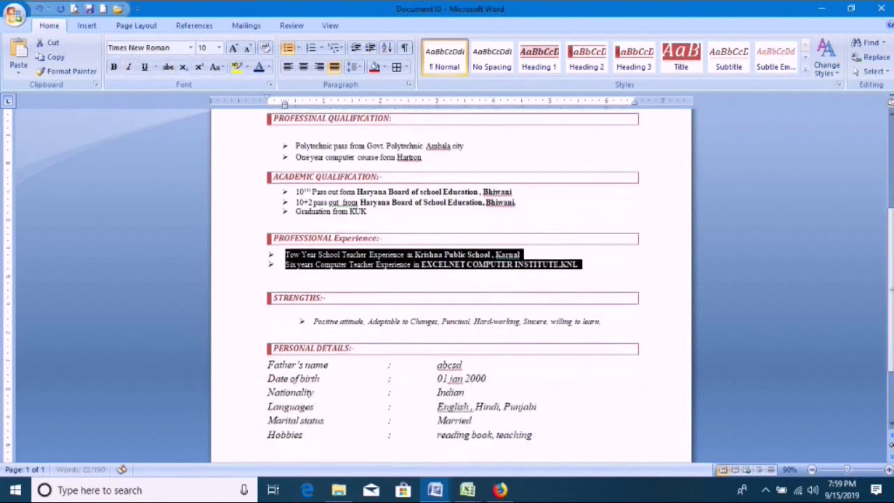
pyautogui.scroll(-1, 451, 286)
pyautogui.scroll(-2, 451, 286)
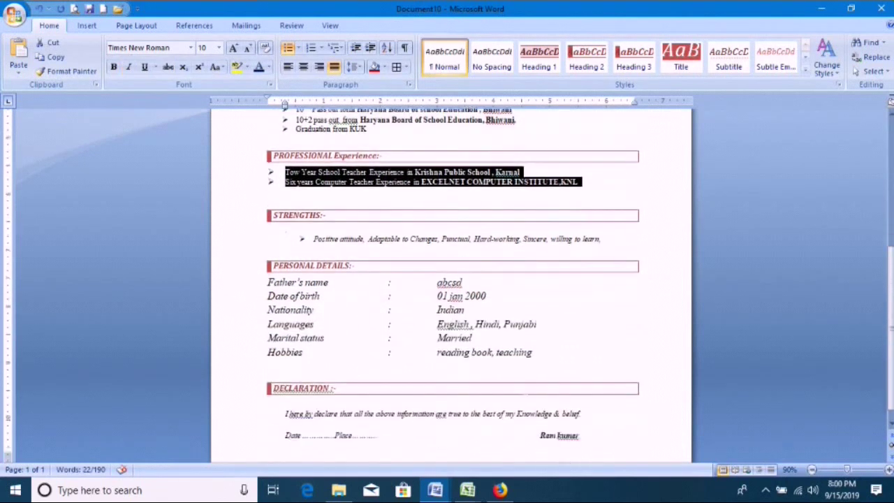
pyautogui.hotkey('ctrl', 'a')
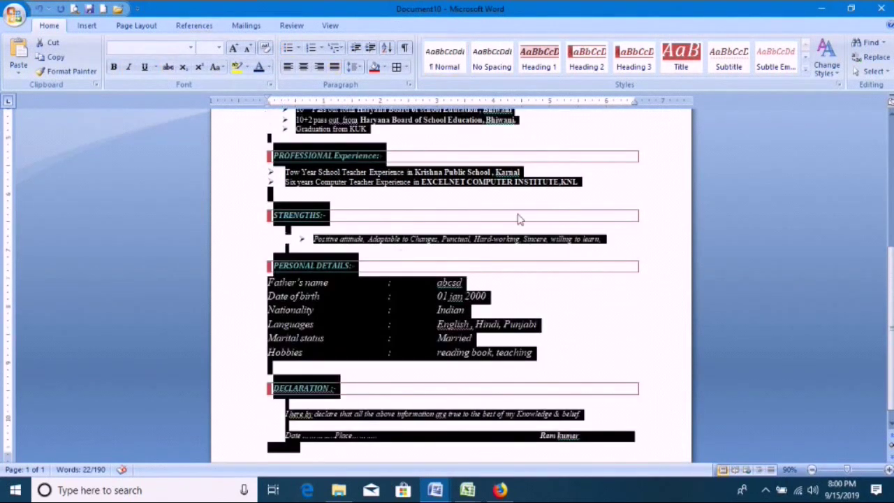
pyautogui.click(130, 68)
pyautogui.click(130, 68)
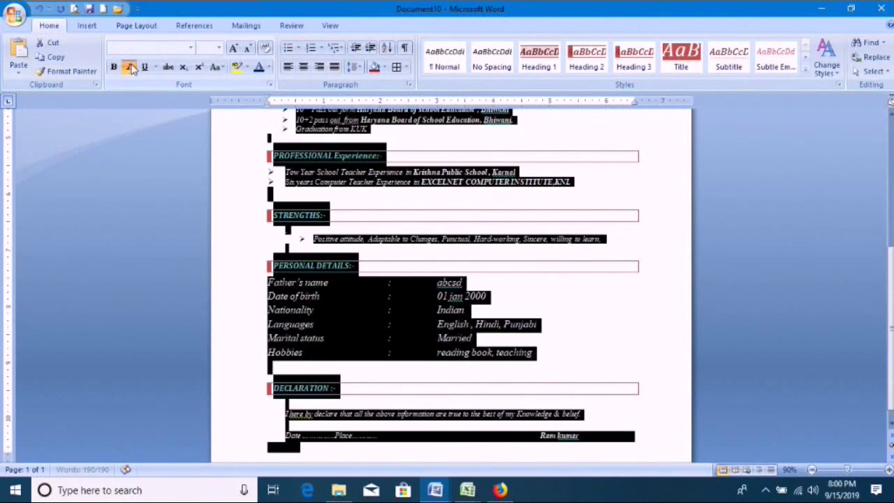
pyautogui.click(129, 68)
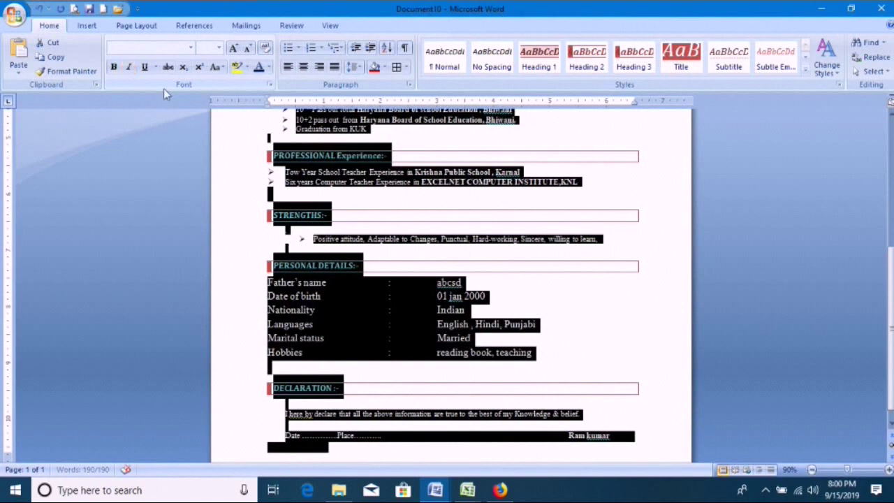
pyautogui.click(507, 196)
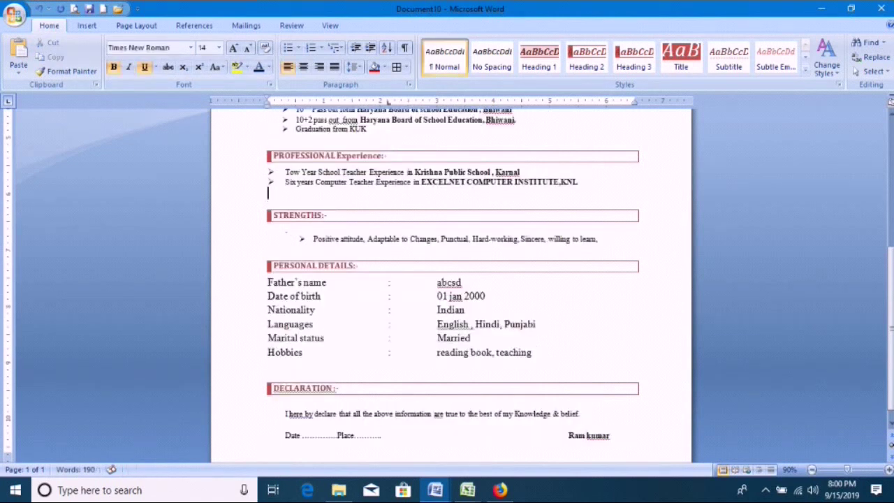
# - Magnify the resume page to 200%, then settle the zoom at 124%
pyautogui.scroll(5, 451, 286)
pyautogui.scroll(1, 451, 287)
pyautogui.scroll(2, 451, 286)
pyautogui.scroll(3, 451, 287)
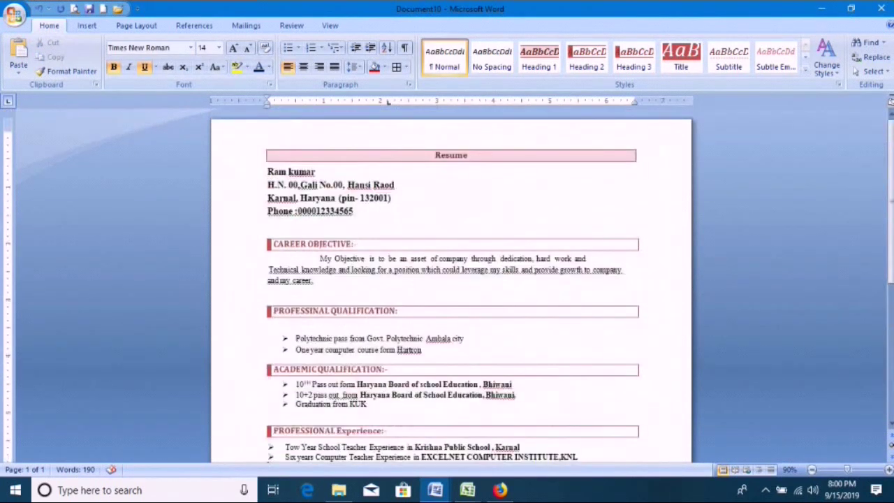
pyautogui.scroll(-3, 451, 286)
pyautogui.scroll(-3, 451, 286)
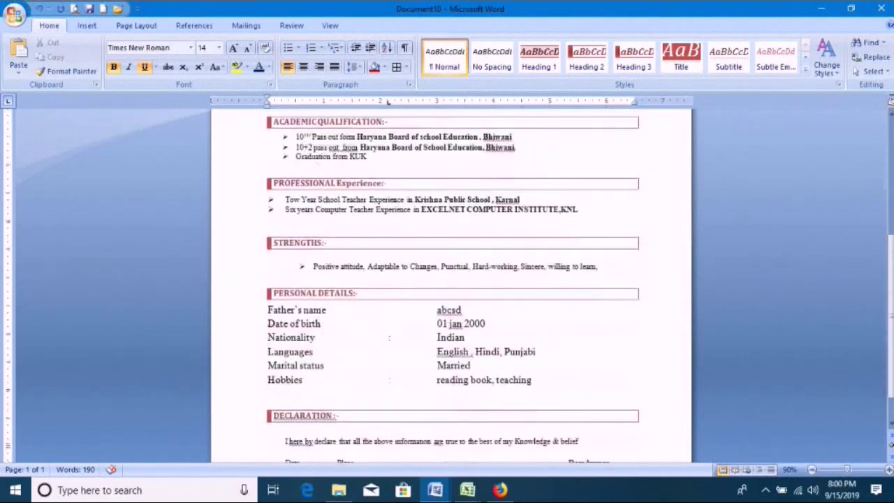
pyautogui.scroll(-2, 451, 287)
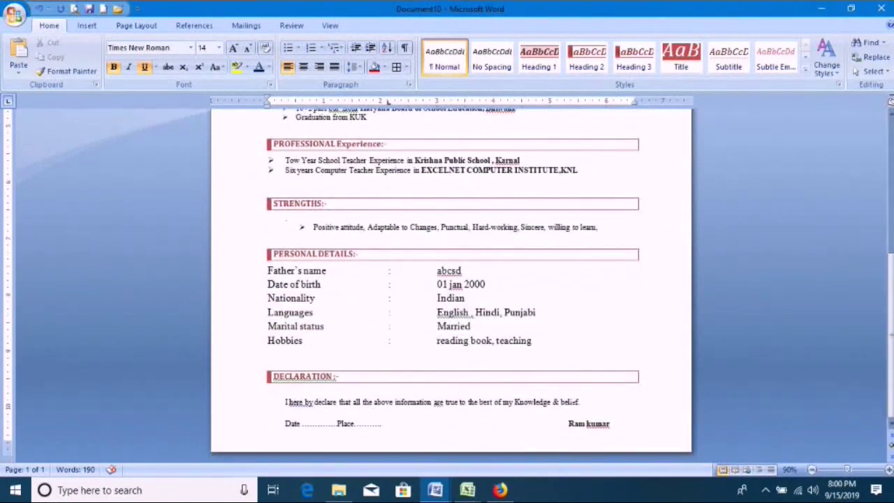
pyautogui.scroll(3, 451, 286)
pyautogui.scroll(5, 452, 286)
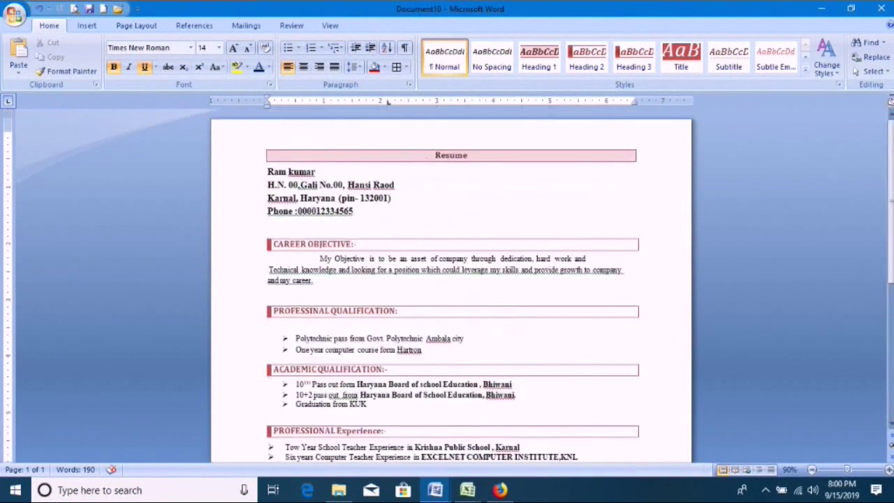
pyautogui.click(858, 470)
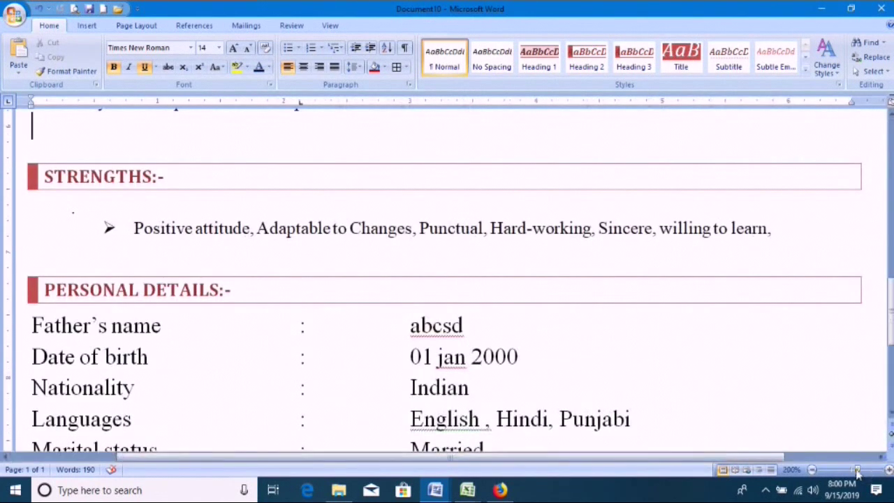
pyautogui.click(852, 470)
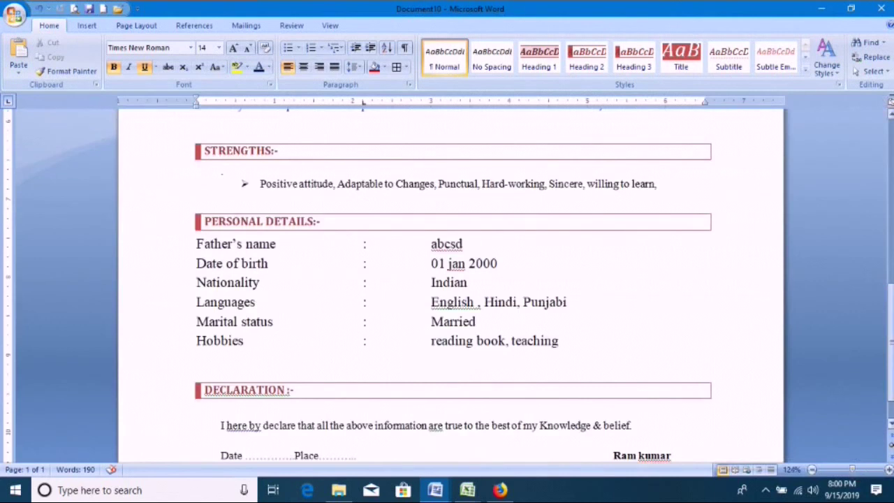
# - Drag the vertical scrollbar to review the resume from top to bottom at 124%
pyautogui.moveTo(891, 337); pyautogui.dragTo(856, 119)
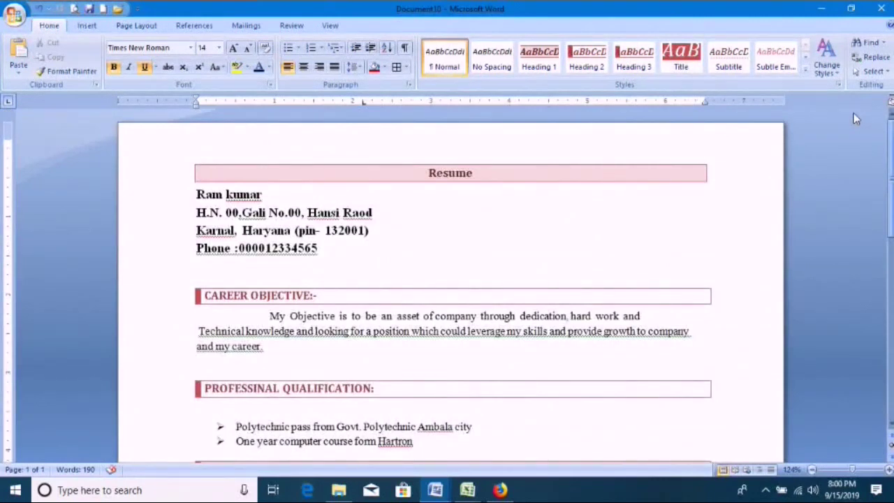
pyautogui.moveTo(856, 119); pyautogui.dragTo(889, 376)
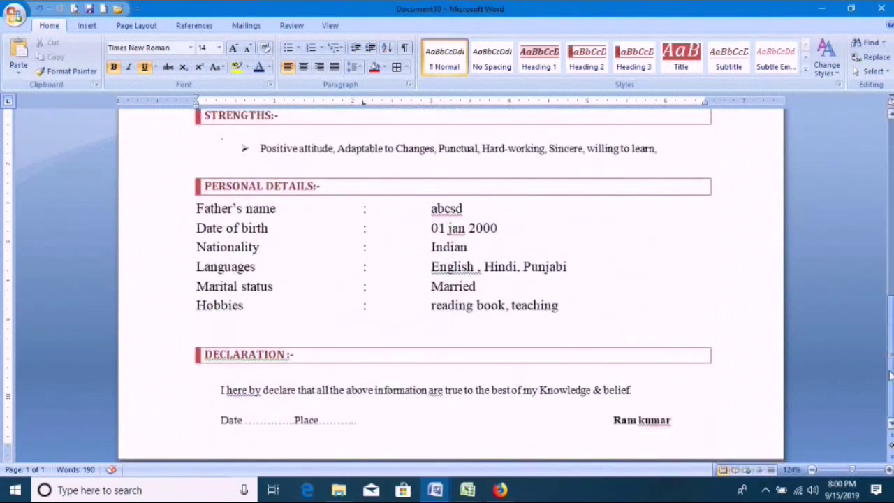
pyautogui.moveTo(891, 388); pyautogui.dragTo(890, 119)
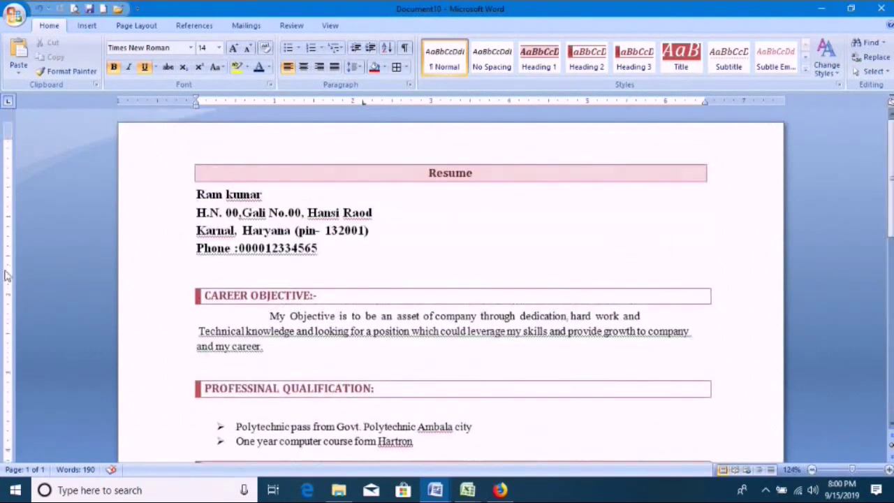
pyautogui.moveTo(890, 175)
pyautogui.mouseDown()
pyautogui.moveTo(890, 293)
pyautogui.moveTo(890, 202)
pyautogui.mouseUp()
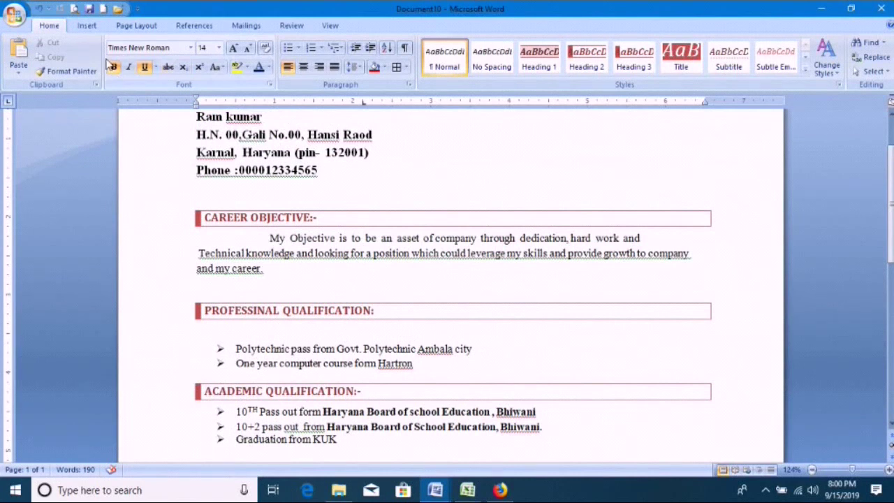
# - Check the Style Set list without changing it, then select and deselect the CAREER OBJECTIVE:- heading
pyautogui.click(828, 74)
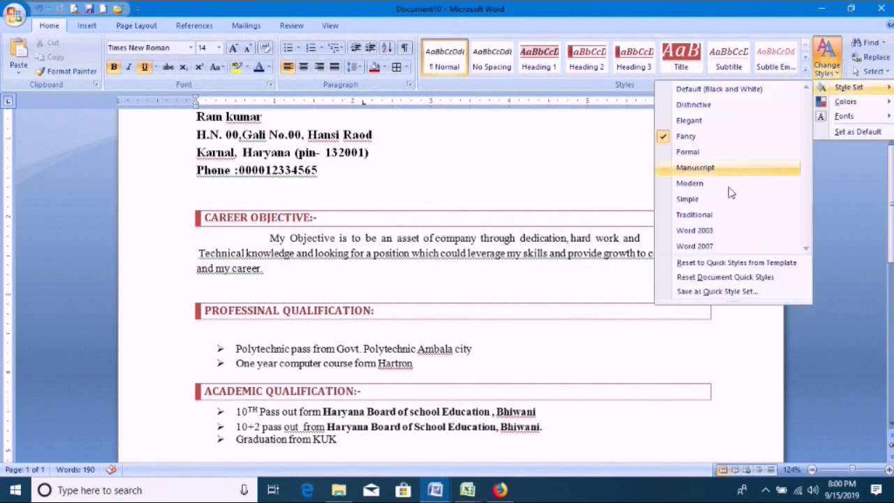
pyautogui.click(546, 157)
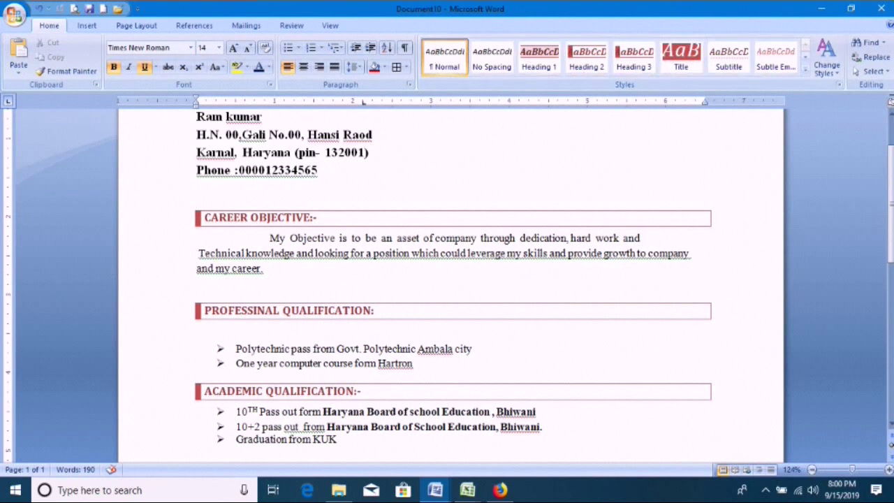
pyautogui.hotkey('shift', 'Home')
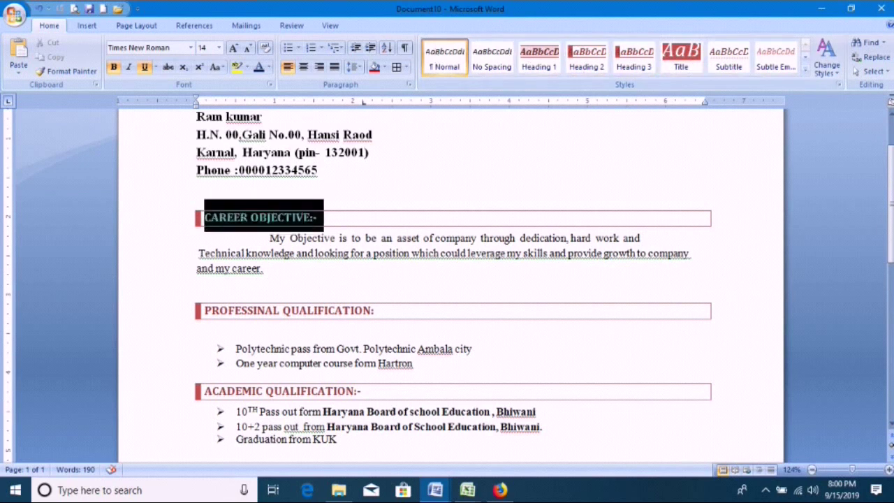
pyautogui.scroll(2, 450, 279)
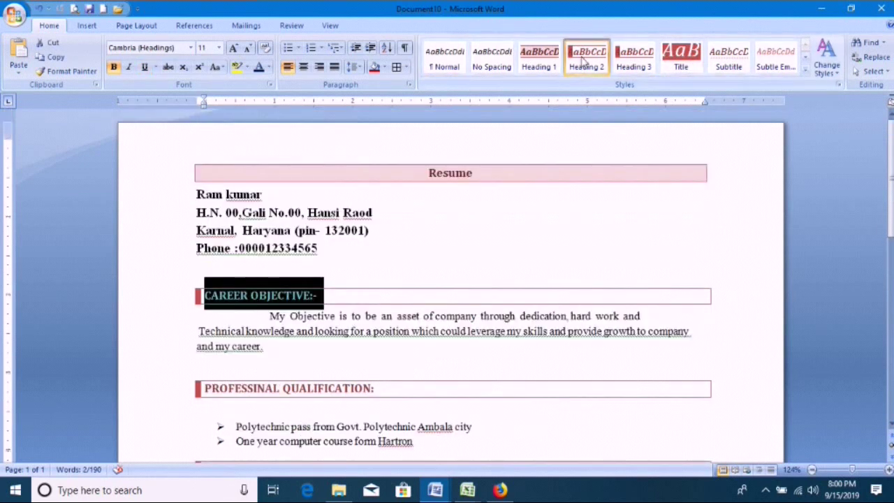
pyautogui.click(520, 265)
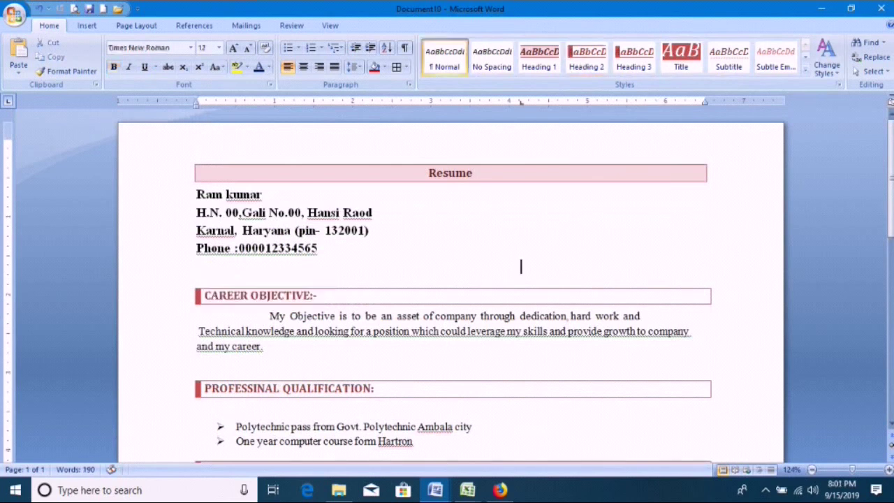
# - Undo the italic and heading formatting until headings are plain black, bold and underlined
pyautogui.hotkey('ctrl', 'a')
pyautogui.hotkey('ctrl', 'i')
pyautogui.scroll(-3, 451, 279)
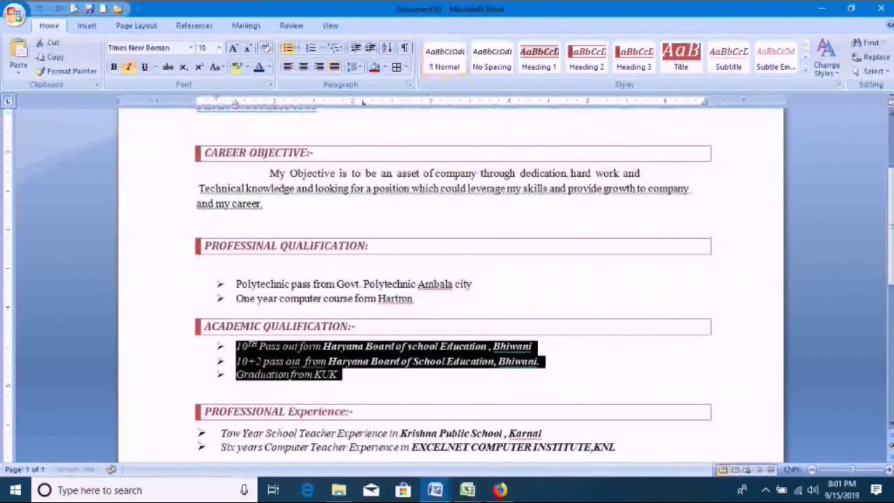
pyautogui.hotkey('ctrl', 'z')
pyautogui.hotkey('ctrl', 'z')
pyautogui.hotkey('ctrl', 'z')
pyautogui.hotkey('ctrl', 'z')
pyautogui.hotkey('ctrl', 'z')
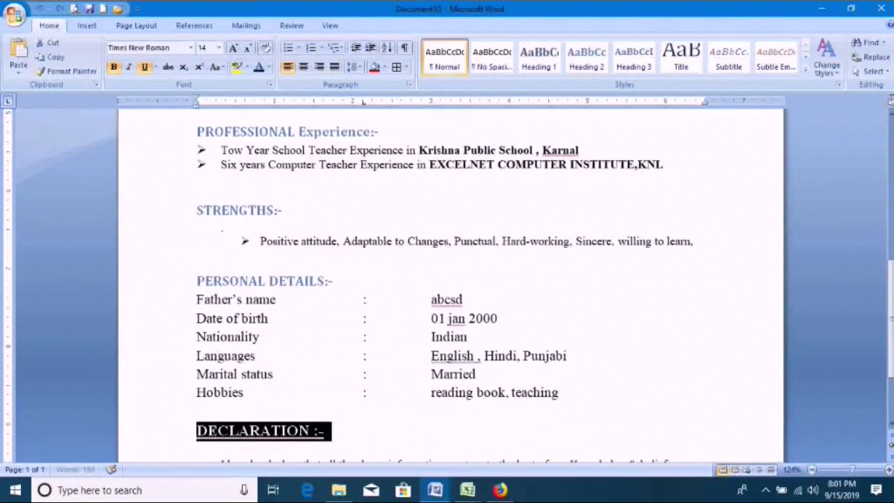
pyautogui.hotkey('ctrl', 'z')
pyautogui.hotkey('ctrl', 'z')
pyautogui.hotkey('ctrl', 'z')
pyautogui.hotkey('ctrl', 'z')
pyautogui.hotkey('ctrl', 'z')
pyautogui.hotkey('ctrl', 'z')
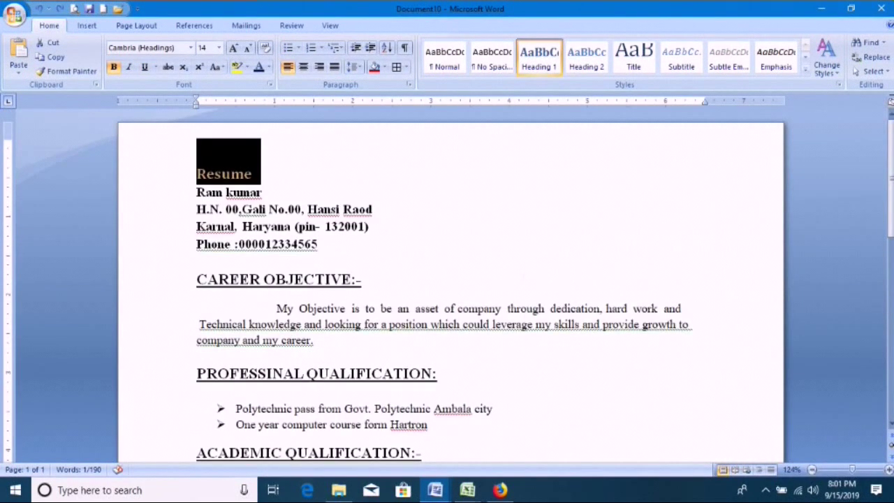
pyautogui.hotkey('ctrl', 'z')
pyautogui.hotkey('ctrl', 'z')
pyautogui.hotkey('ctrl', 'z')
pyautogui.scroll(-5, 445, 286)
pyautogui.scroll(-2, 444, 287)
pyautogui.scroll(-1, 444, 286)
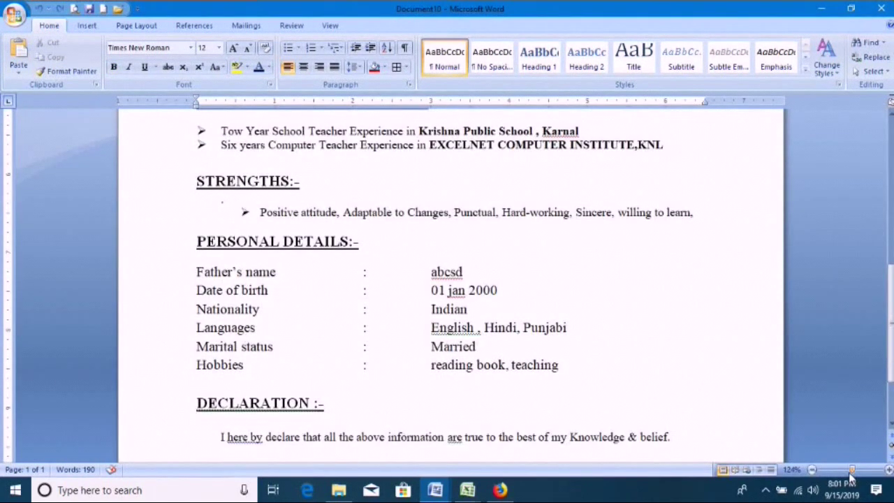
# - Zoom out to 91%, scroll up the page, and show the Change Styles style set list
pyautogui.moveTo(851, 470); pyautogui.dragTo(846, 470)
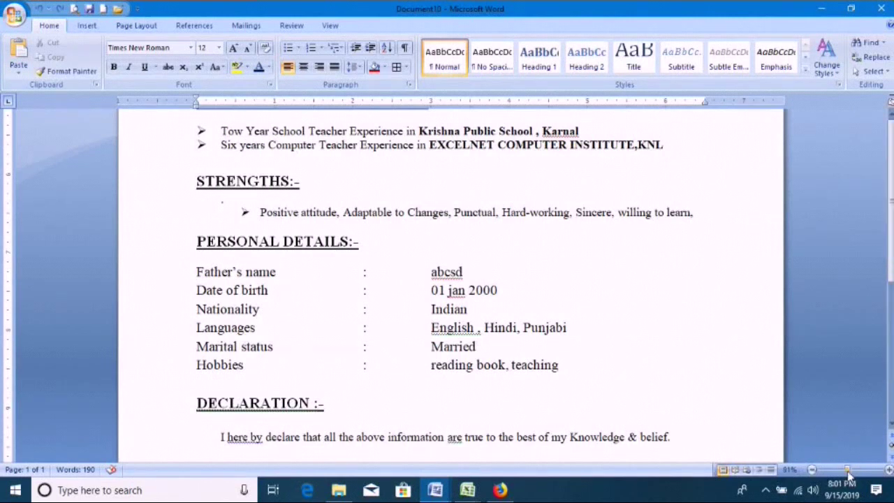
pyautogui.moveTo(889, 253)
pyautogui.mouseDown()
pyautogui.moveTo(890, 335)
pyautogui.moveTo(890, 112)
pyautogui.mouseUp()
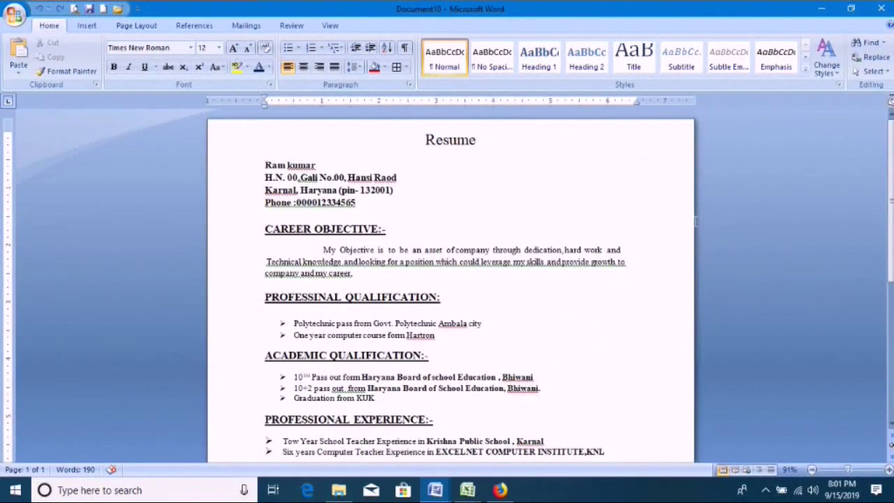
pyautogui.click(829, 67)
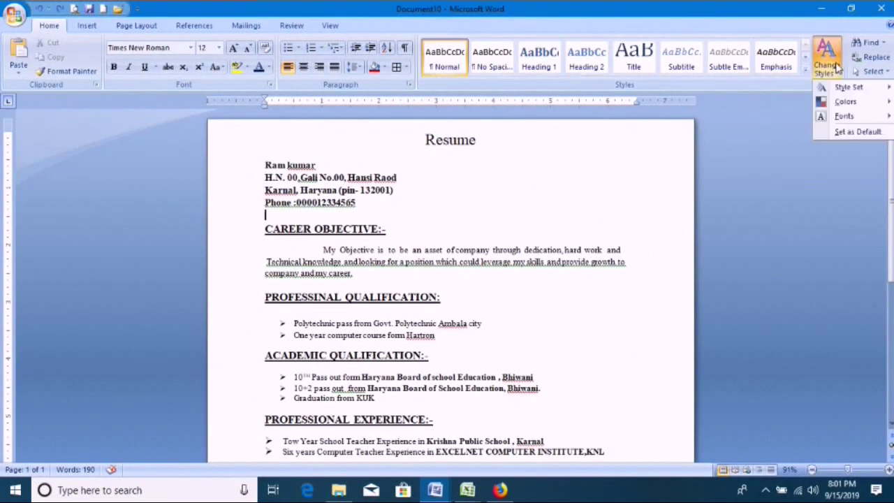
pyautogui.moveTo(848, 87)
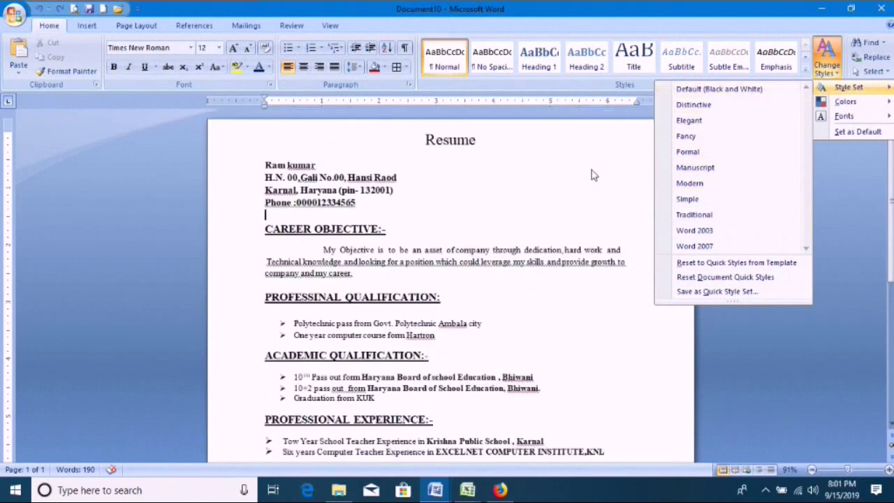
# - Apply the style set with red-outlined heading bands and a pink title, then deselect and review
pyautogui.click(591, 168)
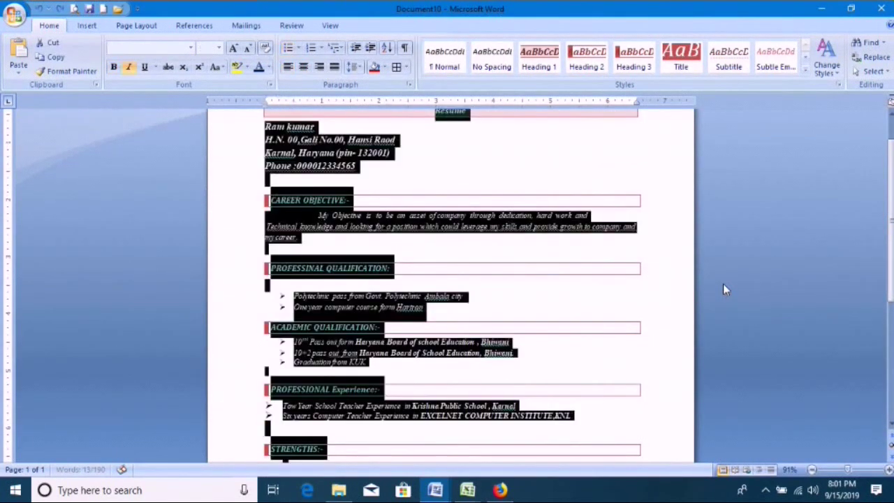
pyautogui.click(680, 343)
pyautogui.scroll(-3, 681, 342)
pyautogui.scroll(-2, 450, 286)
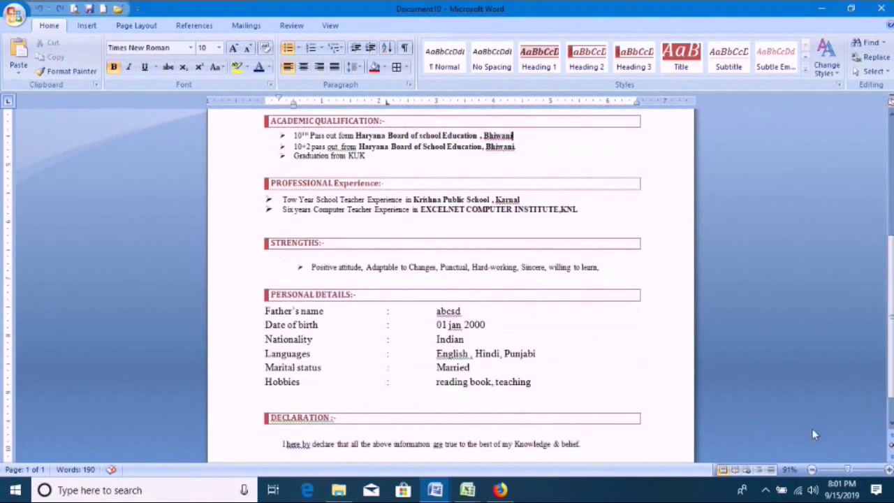
pyautogui.scroll(4, 811, 434)
pyautogui.scroll(5, 726, 435)
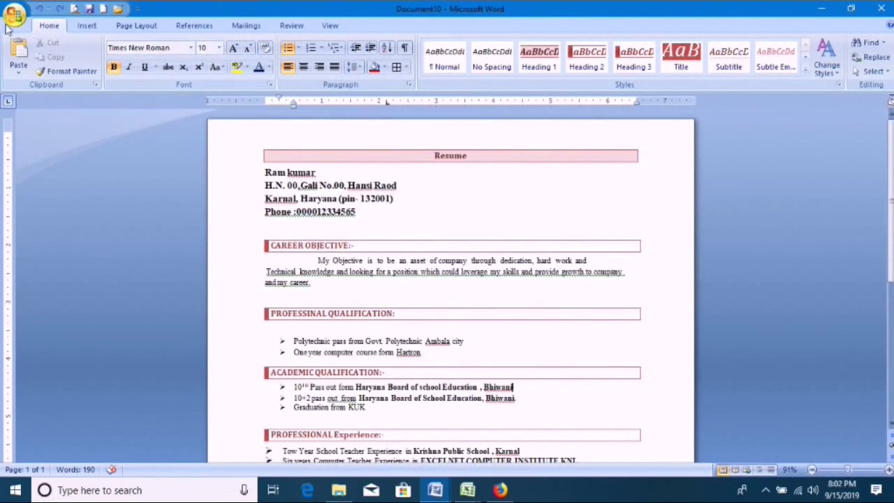
# - Bring up the Clip Art search pane from the Insert tab, leaving the shapes gallery unused
pyautogui.click(85, 25)
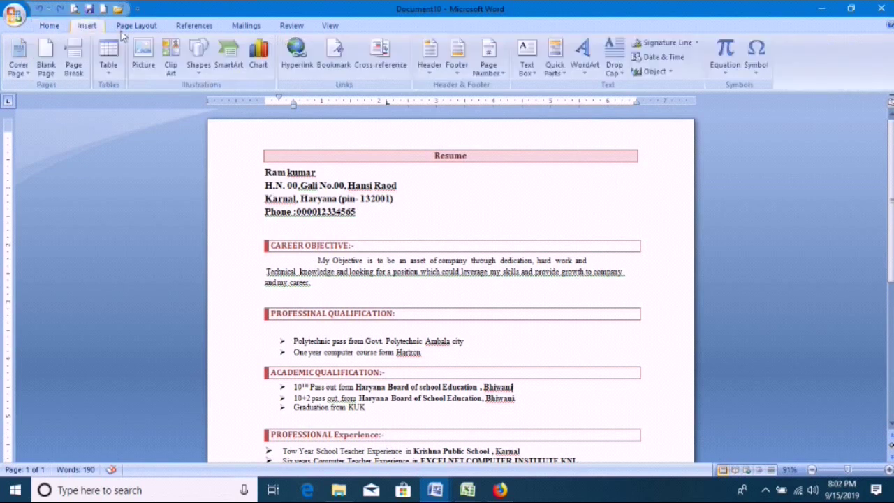
pyautogui.click(198, 66)
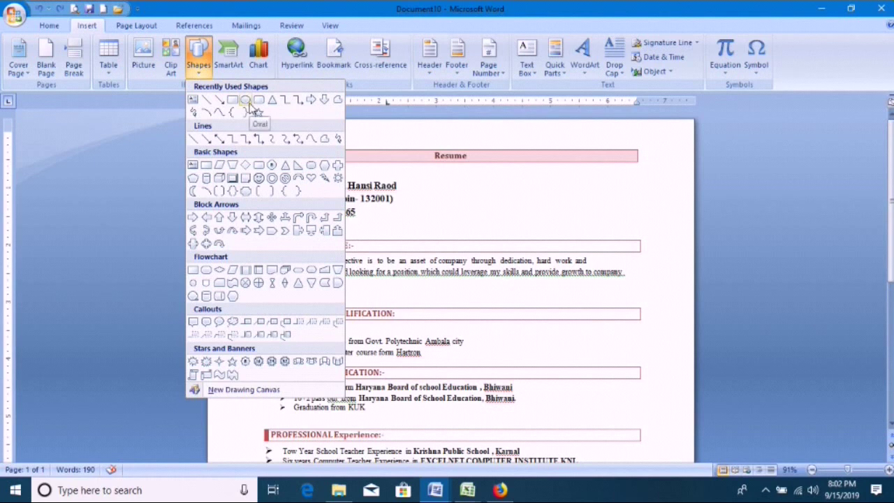
pyautogui.click(879, 444)
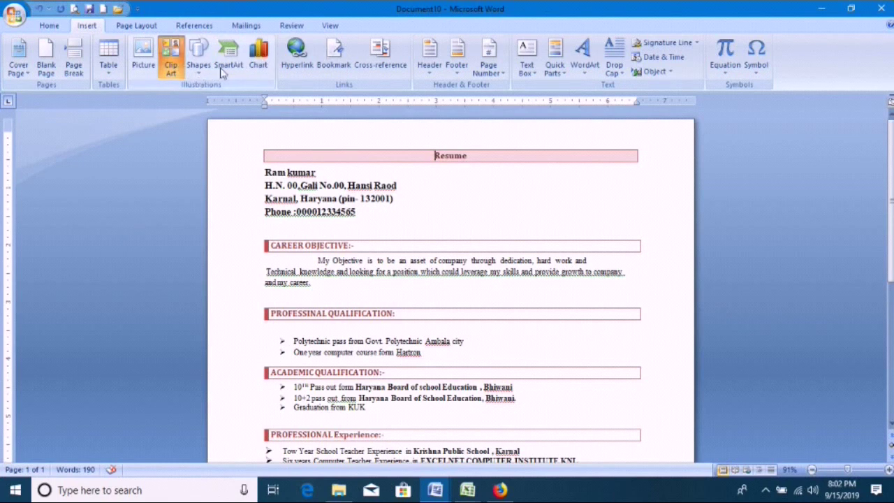
pyautogui.click(199, 69)
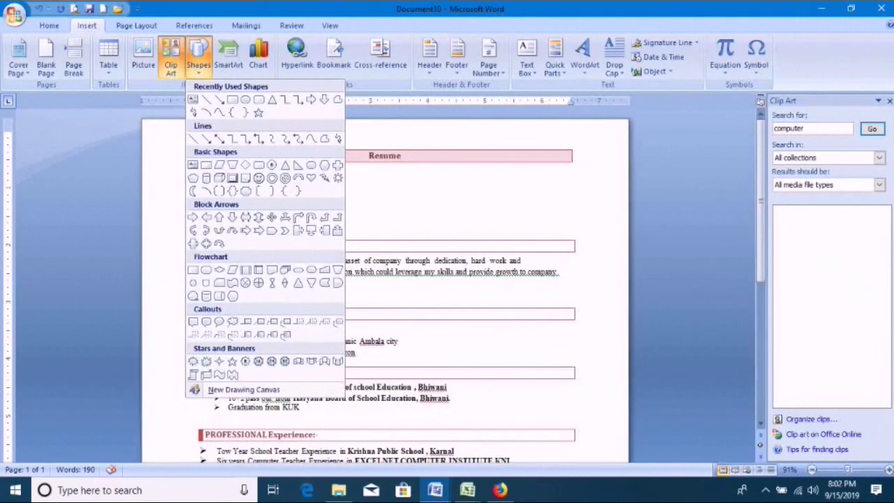
pyautogui.click(888, 103)
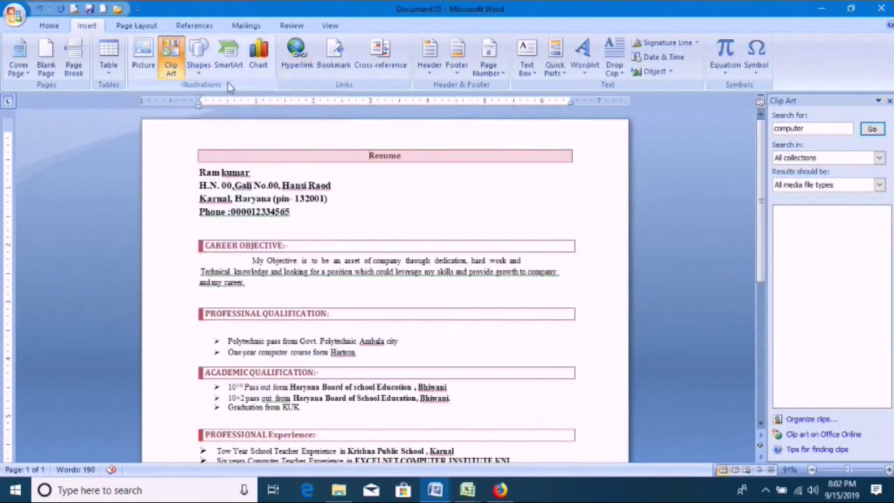
# - Draw a trial rounded rectangle at the page's top right, then delete it
pyautogui.click(199, 63)
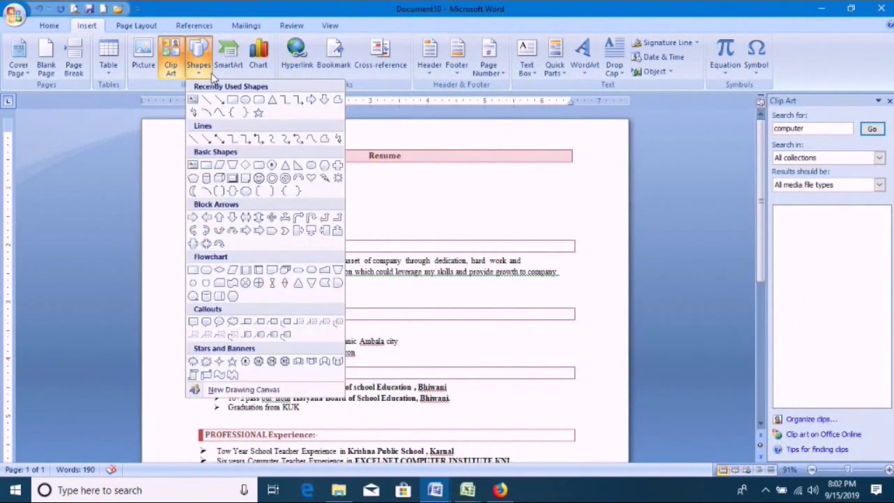
pyautogui.click(258, 105)
pyautogui.moveTo(522, 130); pyautogui.dragTo(639, 230)
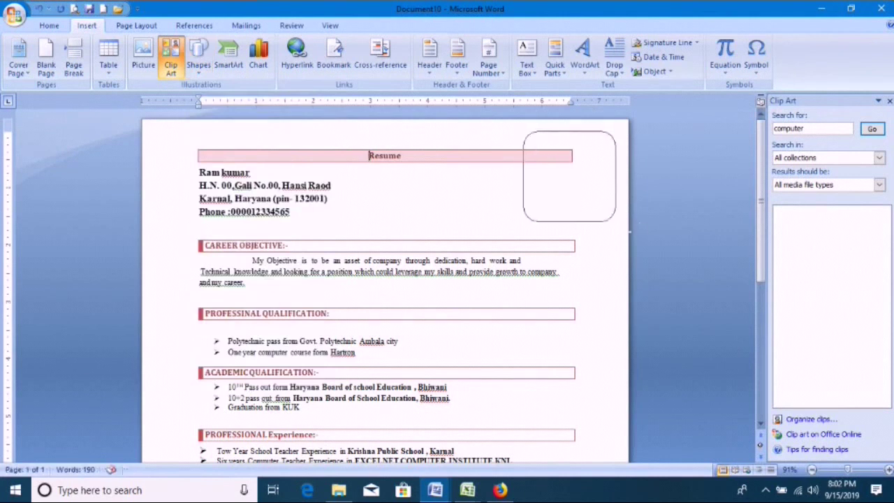
pyautogui.moveTo(639, 231); pyautogui.dragTo(593, 221)
pyautogui.click(560, 271)
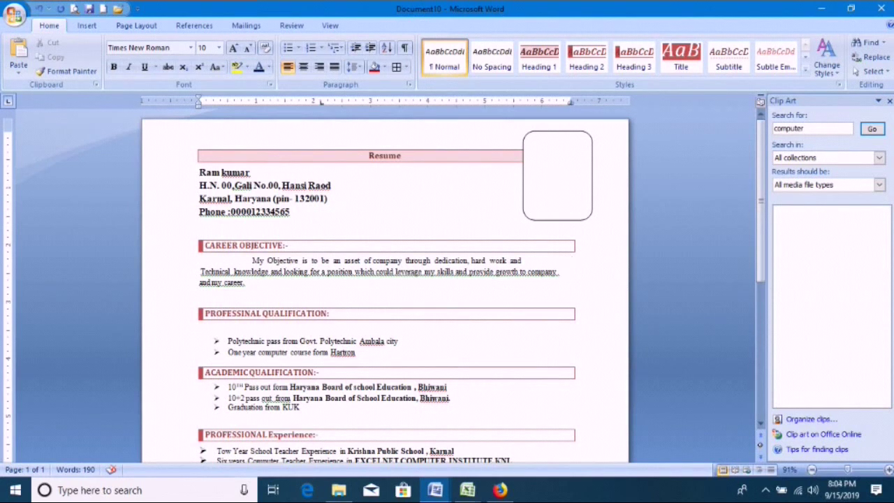
pyautogui.click(570, 189)
pyautogui.press('Delete')
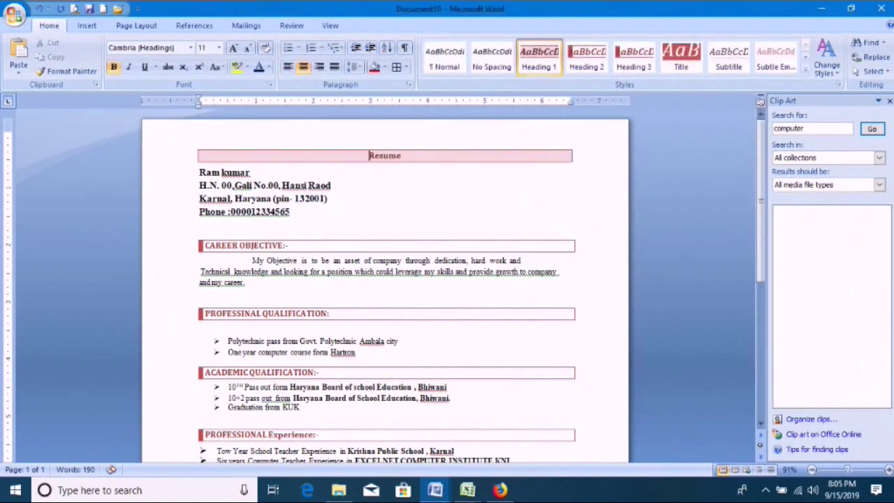
# - Insert the PIC picture from the Desktop into the pink Resume title bar
pyautogui.click(87, 26)
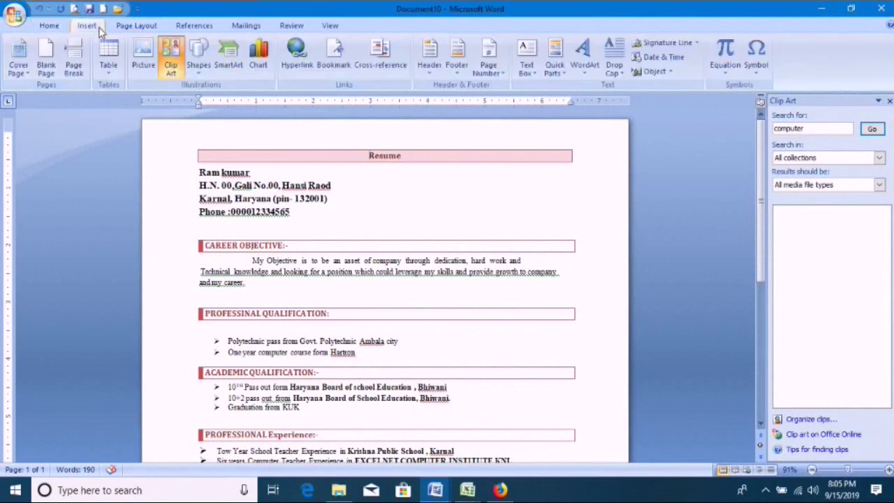
pyautogui.click(143, 56)
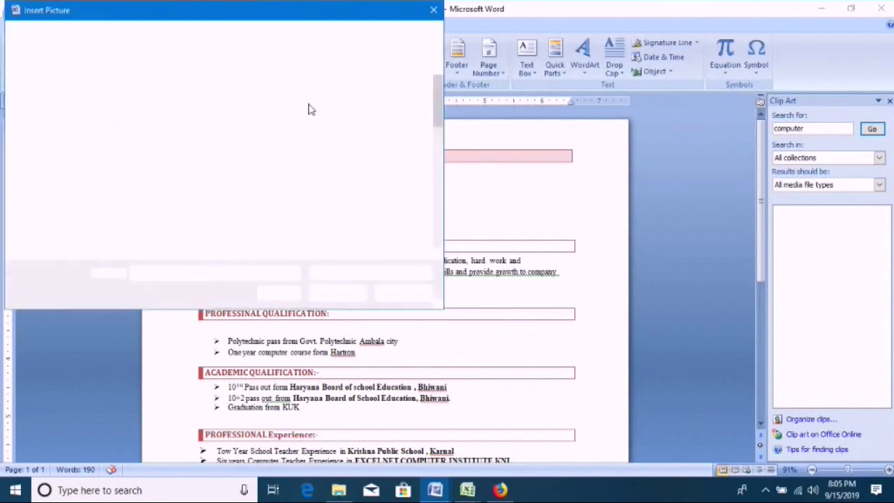
pyautogui.moveTo(434, 98); pyautogui.dragTo(439, 213)
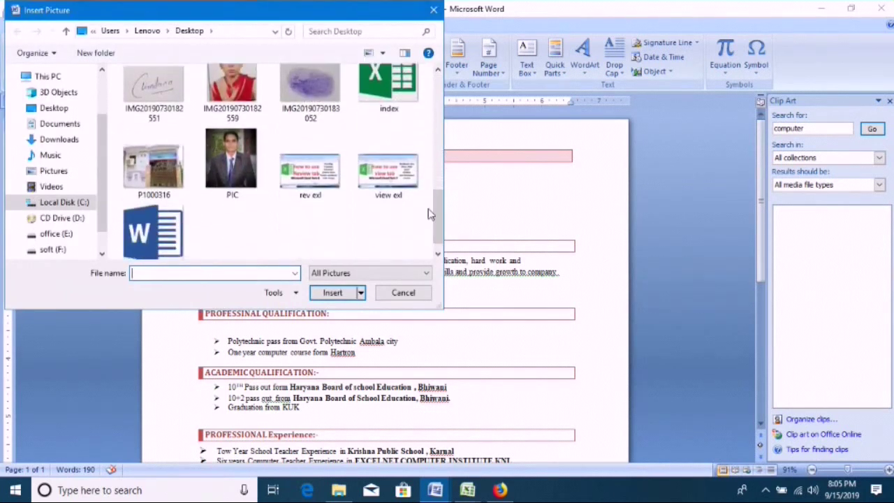
pyautogui.click(221, 179)
pyautogui.click(333, 293)
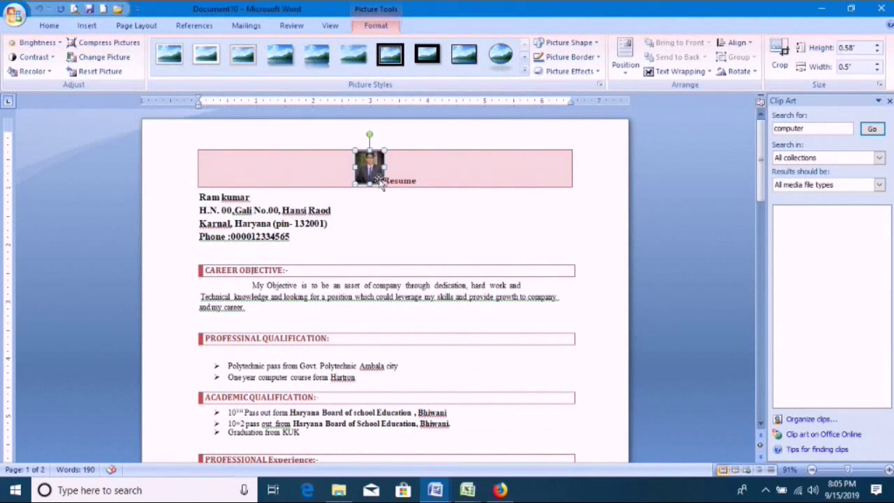
# - Position the photo at the top right of the page with text wrapping
pyautogui.press('Return')
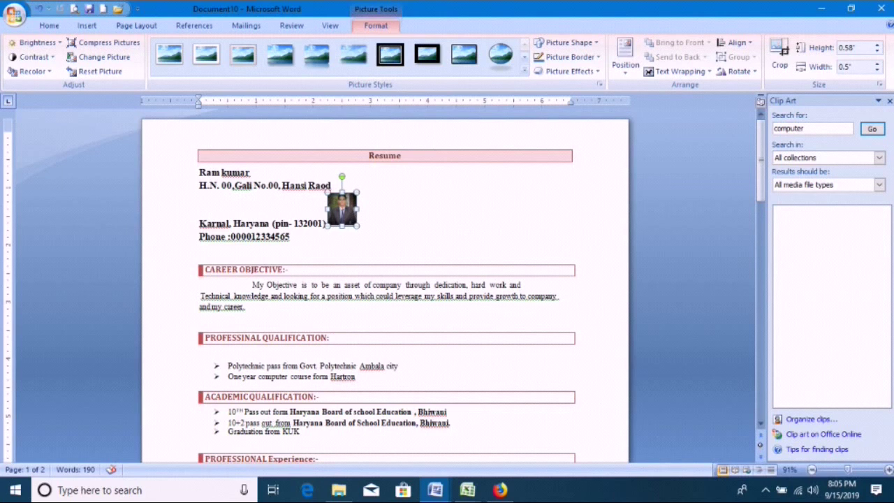
pyautogui.hotkey('ctrl', 'z')
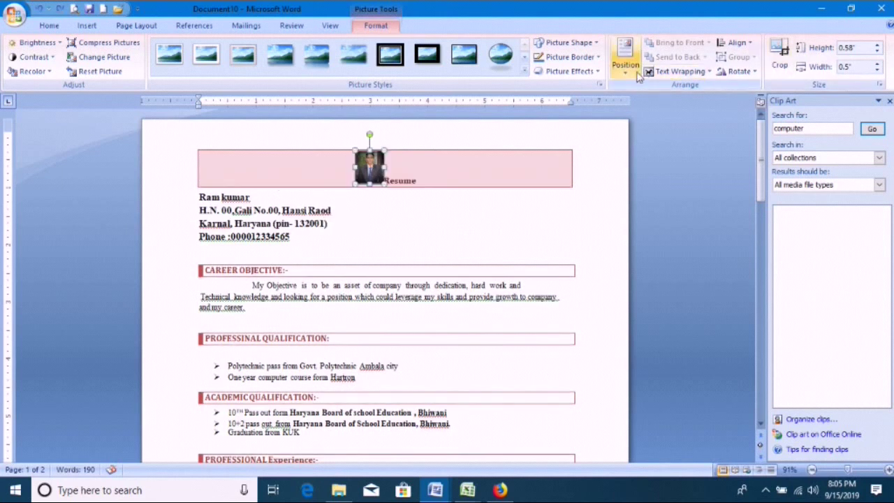
pyautogui.click(634, 77)
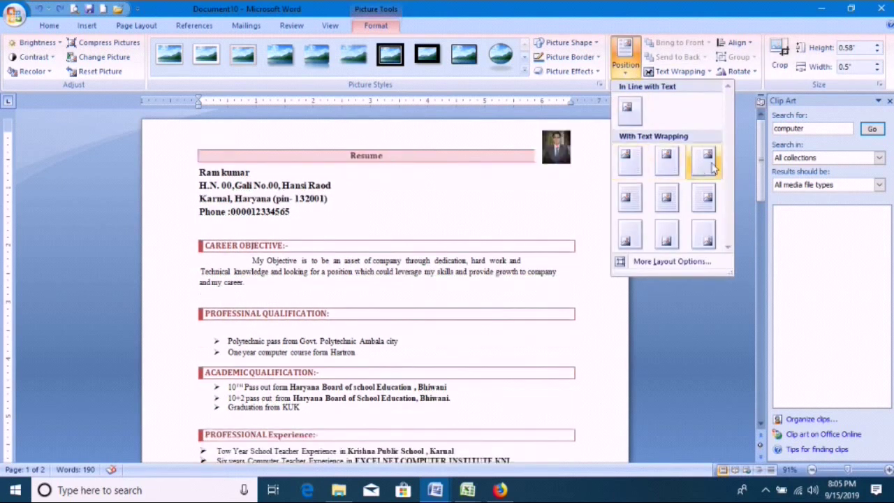
pyautogui.click(707, 160)
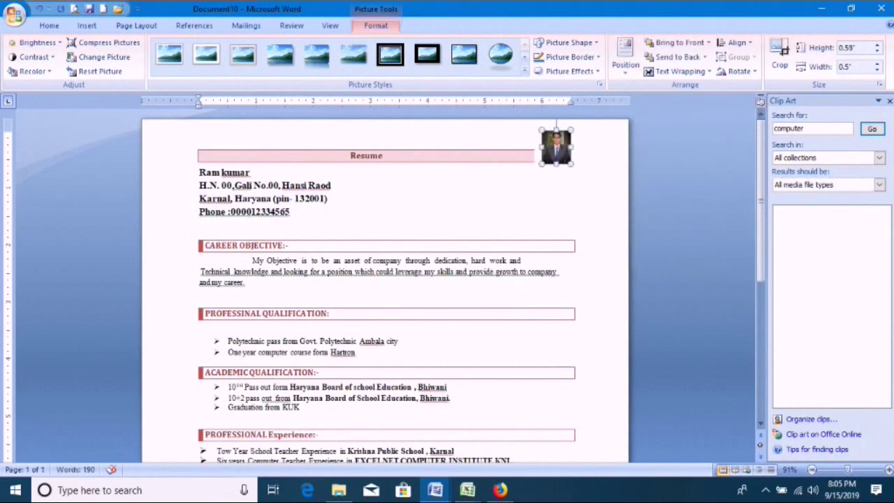
# - Enlarge the photo to about 1.7 by 1.45 inches and nudge it into place
pyautogui.moveTo(577, 169); pyautogui.dragTo(610, 213)
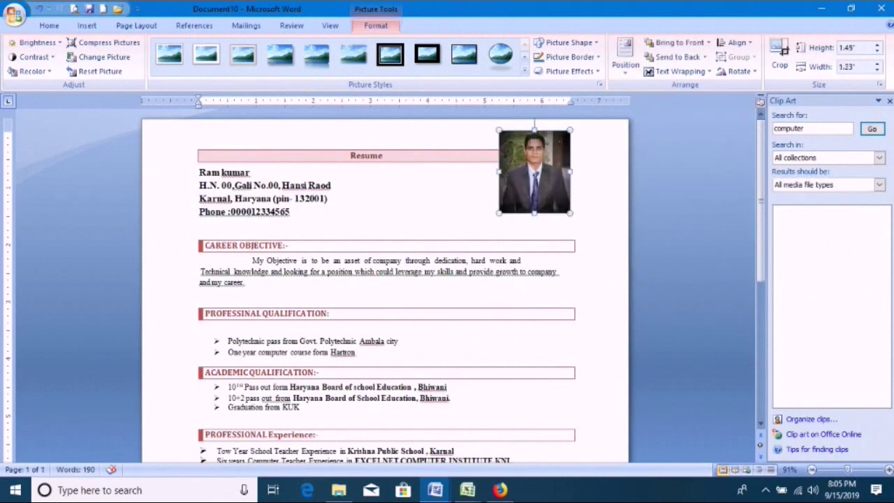
pyautogui.moveTo(484, 174); pyautogui.dragTo(433, 174)
pyautogui.moveTo(486, 180); pyautogui.dragTo(563, 183)
pyautogui.moveTo(597, 217); pyautogui.dragTo(607, 230)
pyautogui.moveTo(577, 199); pyautogui.dragTo(558, 193)
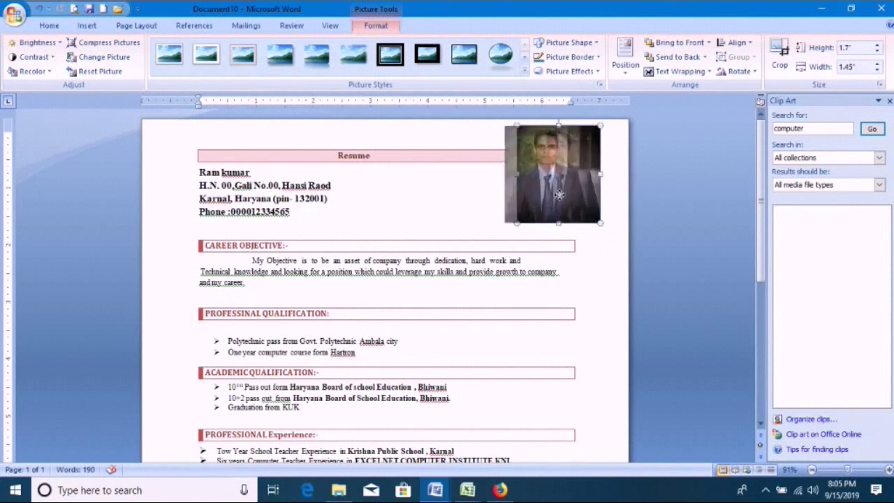
# - Set the photo's brightness to +20% and its contrast to +10%
pyautogui.click(39, 43)
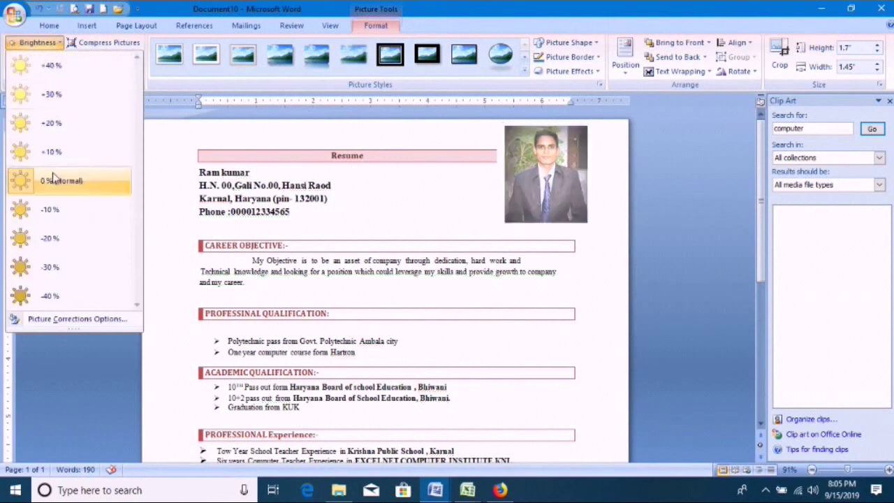
pyautogui.click(61, 132)
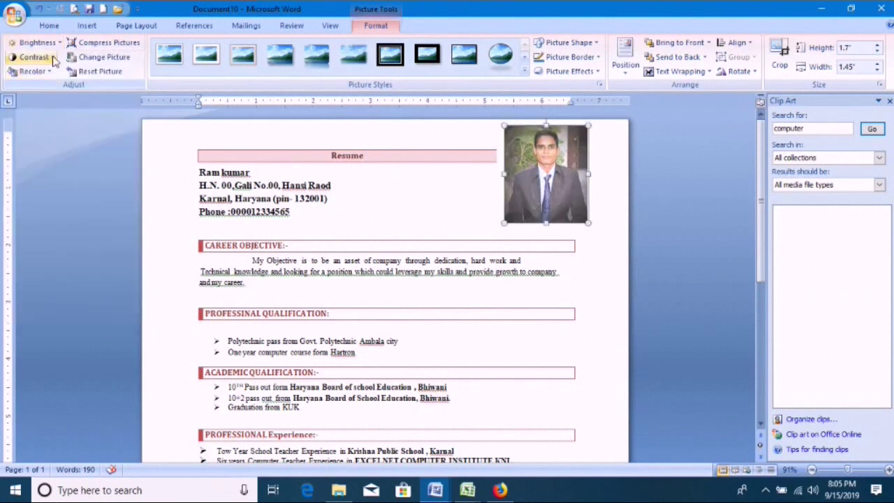
pyautogui.click(34, 57)
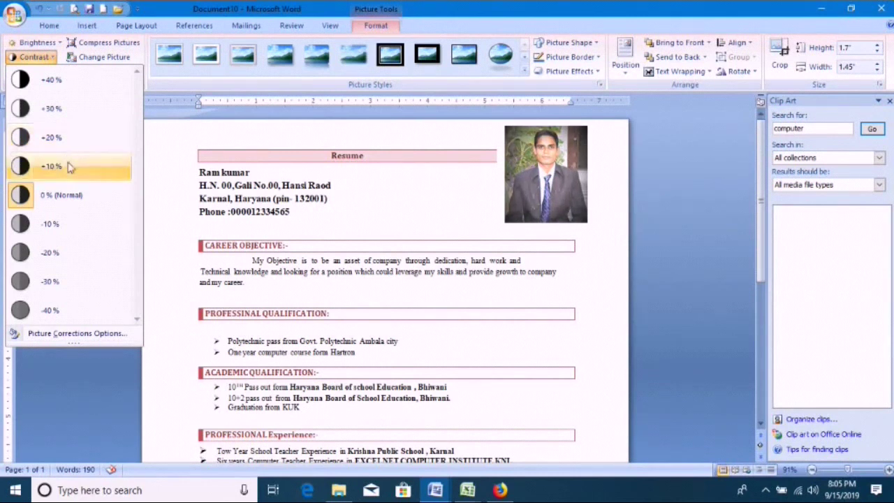
pyautogui.click(67, 165)
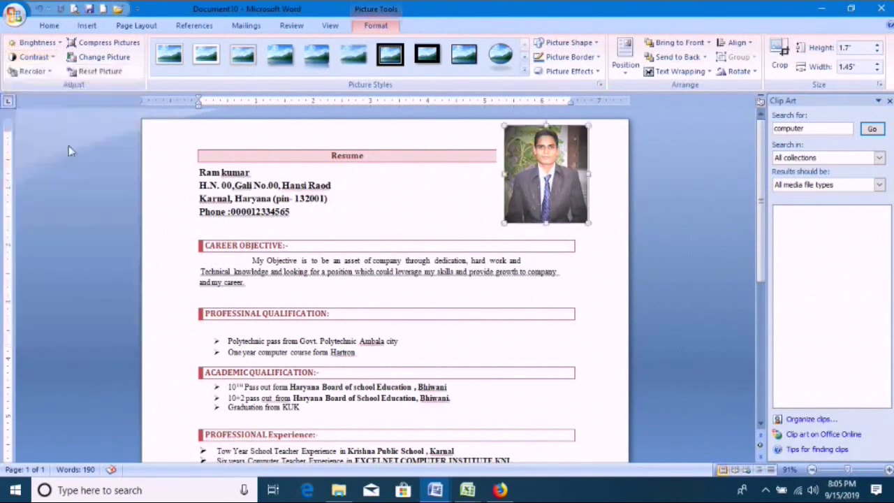
# - Cancel the Change Picture browser, then deselect the soft-edged photo and scroll to review it
pyautogui.click(126, 63)
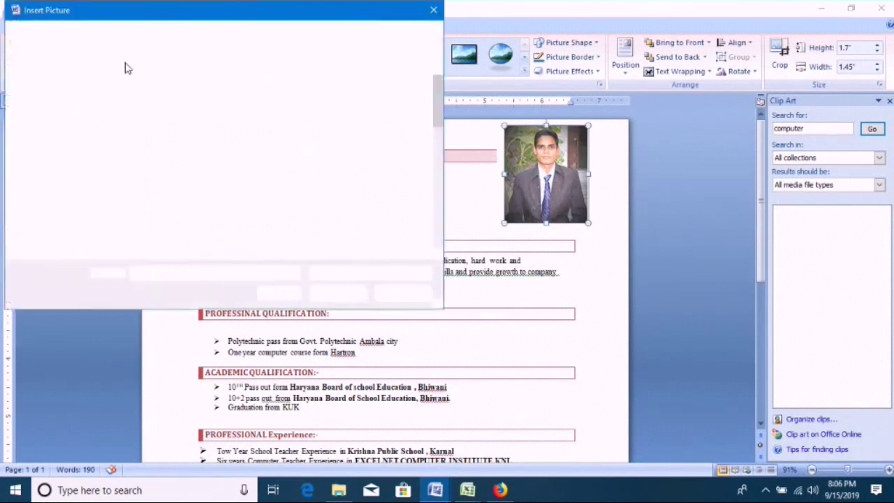
pyautogui.click(431, 11)
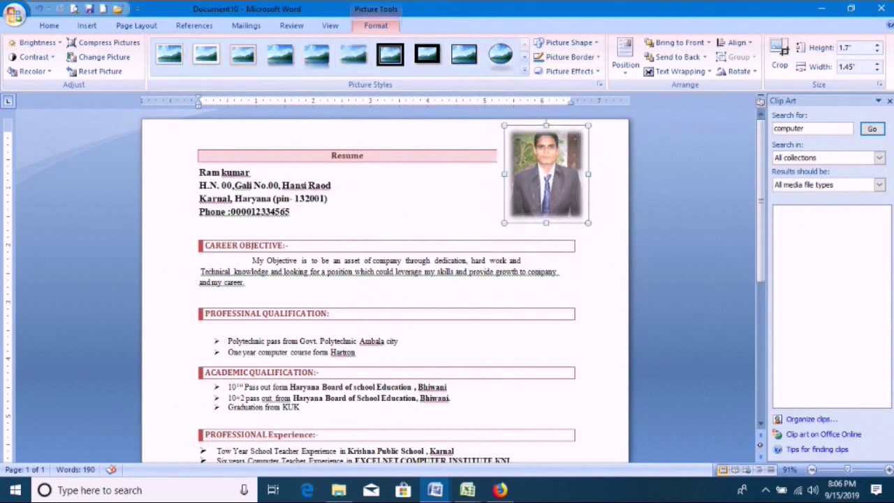
pyautogui.click(347, 155)
pyautogui.scroll(-5, 384, 279)
pyautogui.scroll(-4, 384, 279)
pyautogui.scroll(1, 384, 279)
pyautogui.scroll(10, 384, 279)
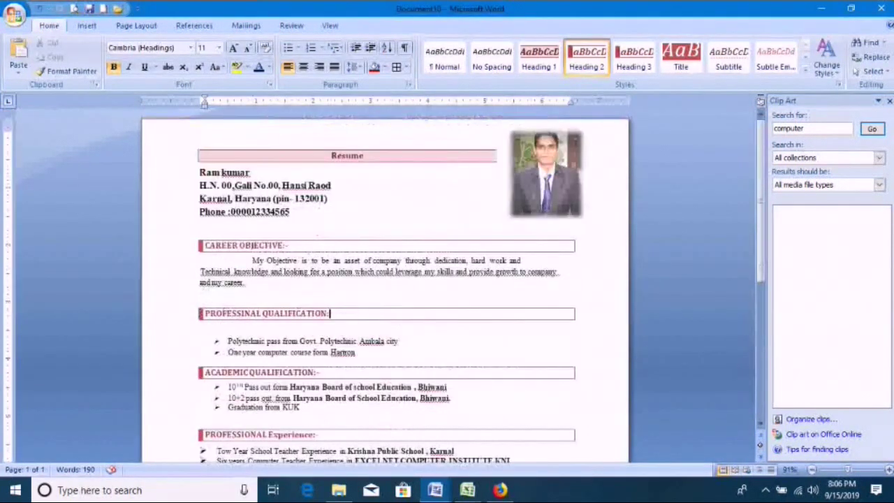